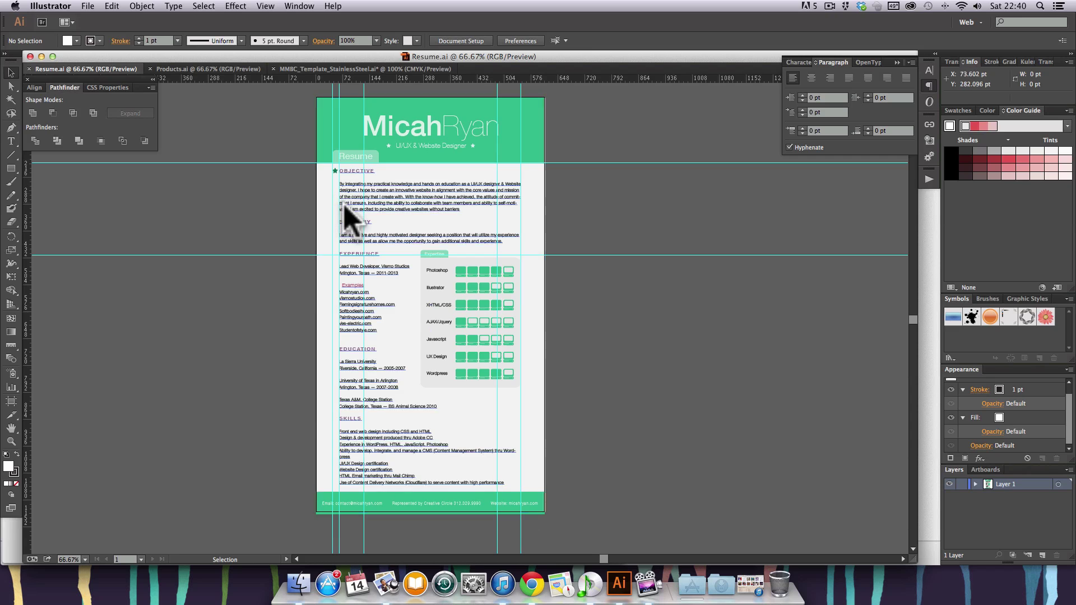
- Examine how the resume's header, body text and expertise panel line up with the guides
{"action": "key", "text": "super+space"}
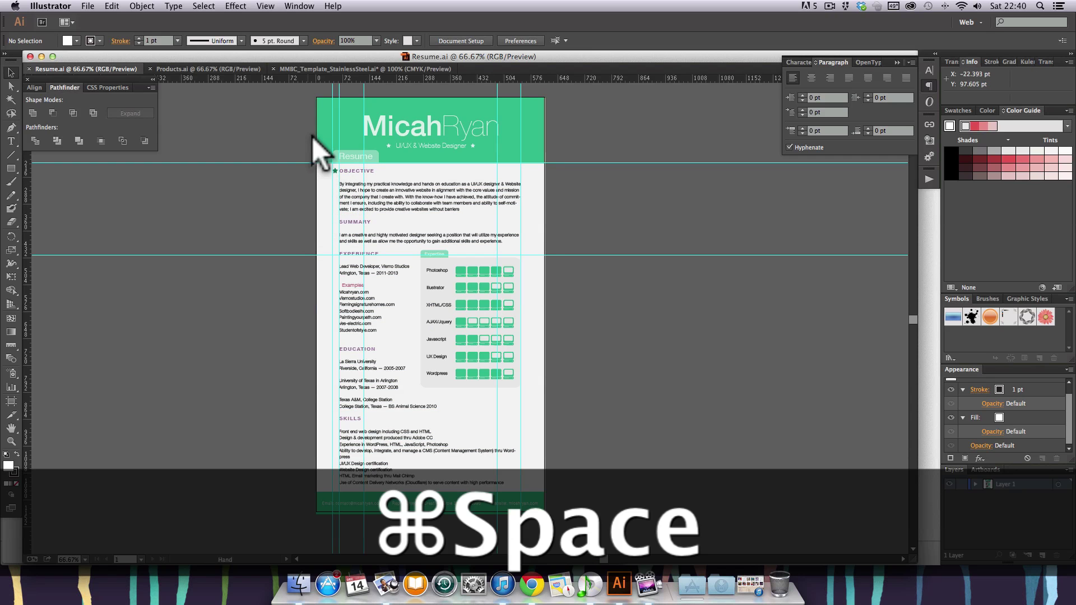
{"action": "left_click_drag", "start_coordinate": [355, 212], "coordinate": [302, 127]}
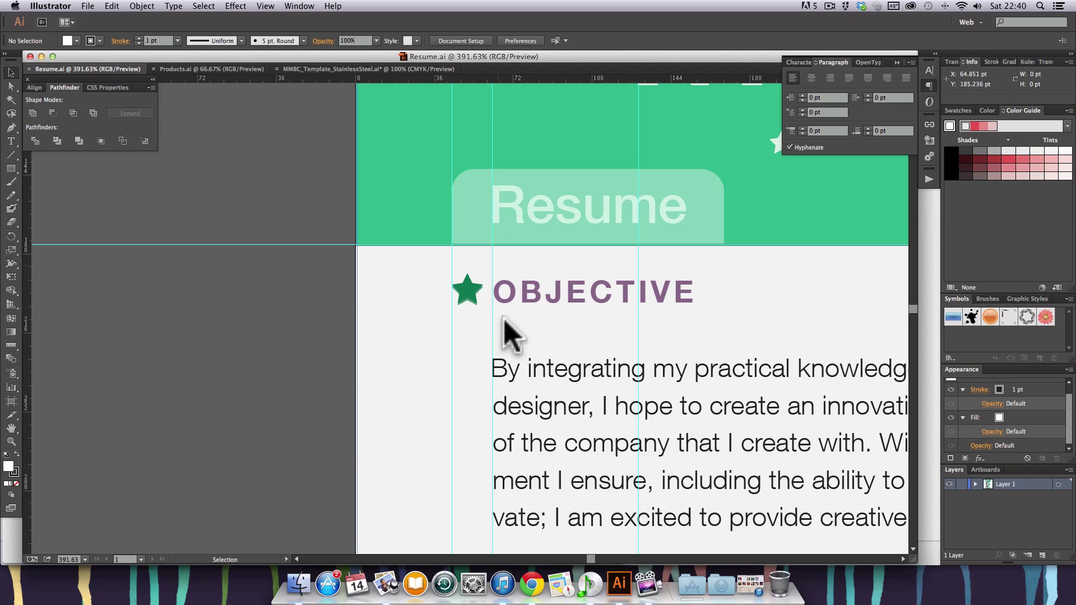
{"action": "key", "text": "super+minus"}
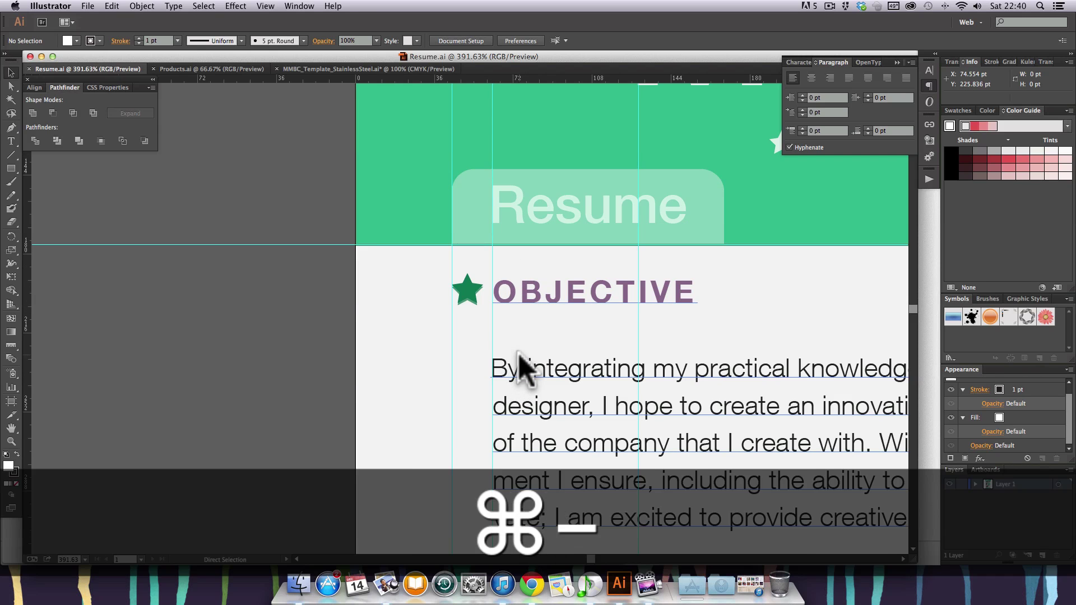
{"action": "key", "text": "super+minus"}
{"action": "key", "text": "super+minus"}
{"action": "left_click_drag", "start_coordinate": [709, 360], "coordinate": [636, 343]}
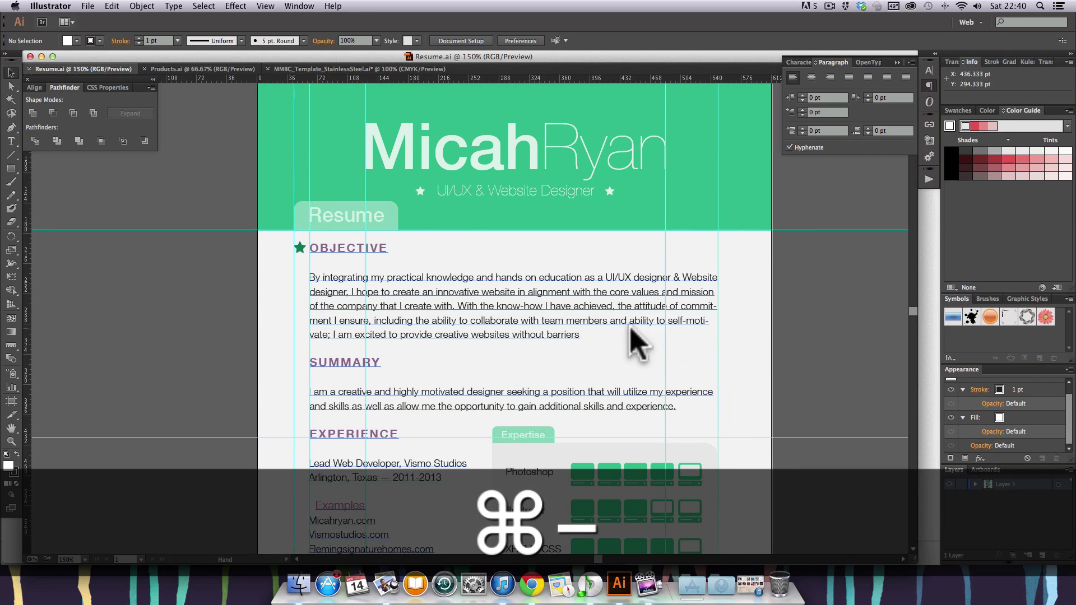
{"action": "left_click_drag", "start_coordinate": [566, 370], "coordinate": [556, 259]}
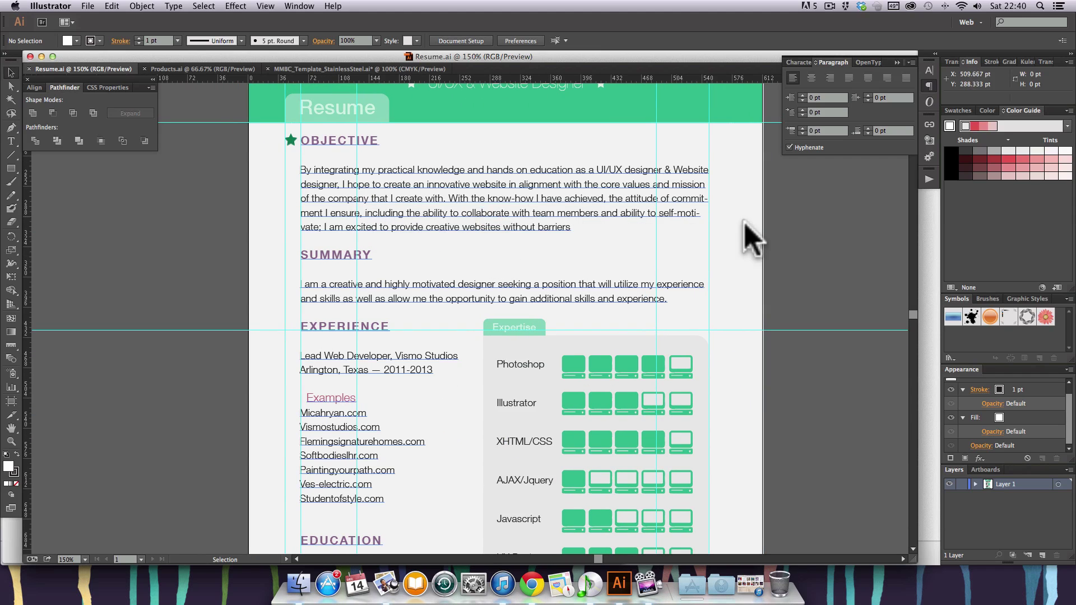
{"action": "scroll", "coordinate": [331, 314], "scroll_direction": "down", "scroll_amount": 1}
{"action": "scroll", "coordinate": [392, 314], "scroll_direction": "up", "scroll_amount": 5}
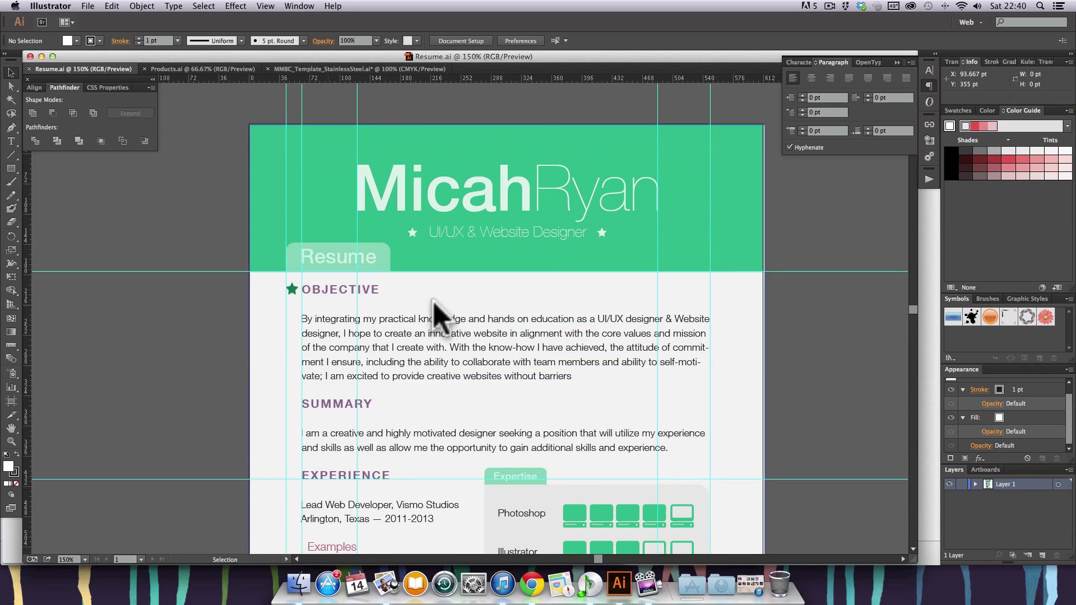
{"action": "scroll", "coordinate": [436, 311], "scroll_direction": "up", "scroll_amount": 3}
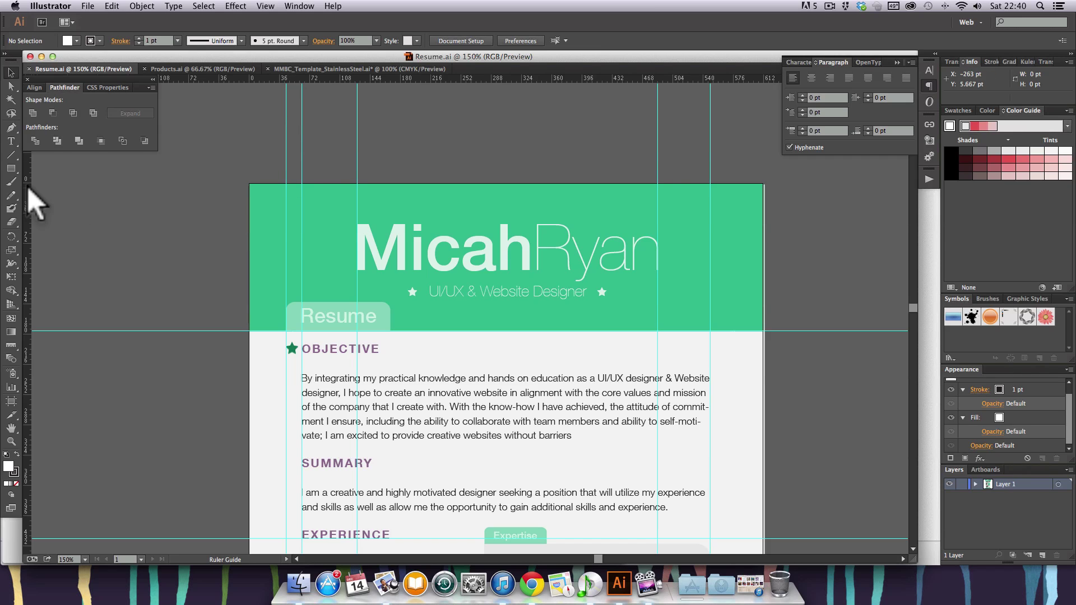
- Try aligning the body text to a new vertical guide nearer the page's left edge, and undo both changes
{"action": "left_click_drag", "start_coordinate": [28, 188], "coordinate": [276, 213]}
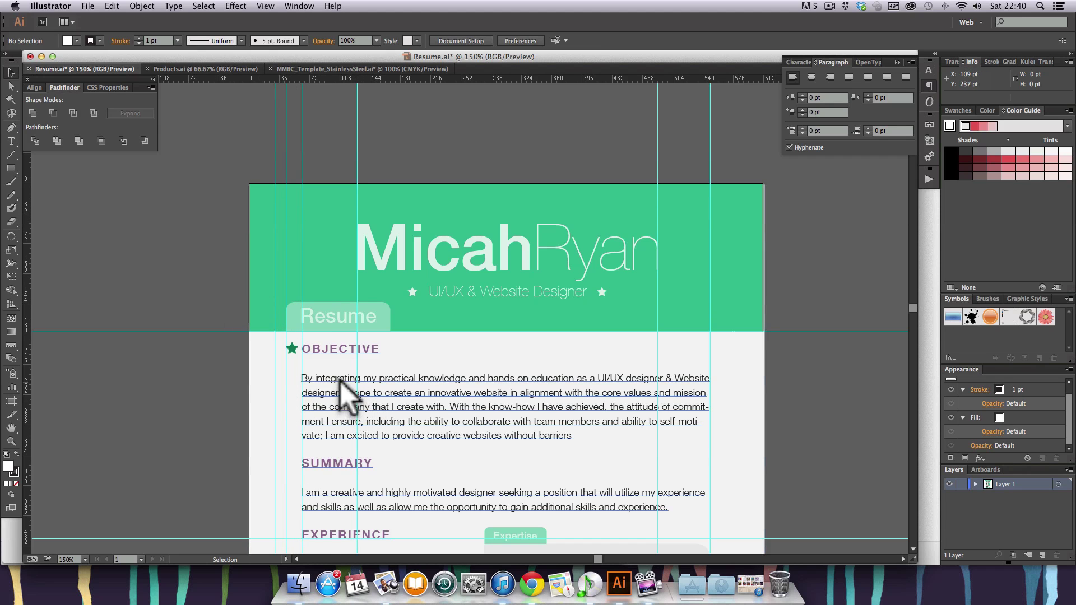
{"action": "left_click_drag", "start_coordinate": [338, 386], "coordinate": [247, 391]}
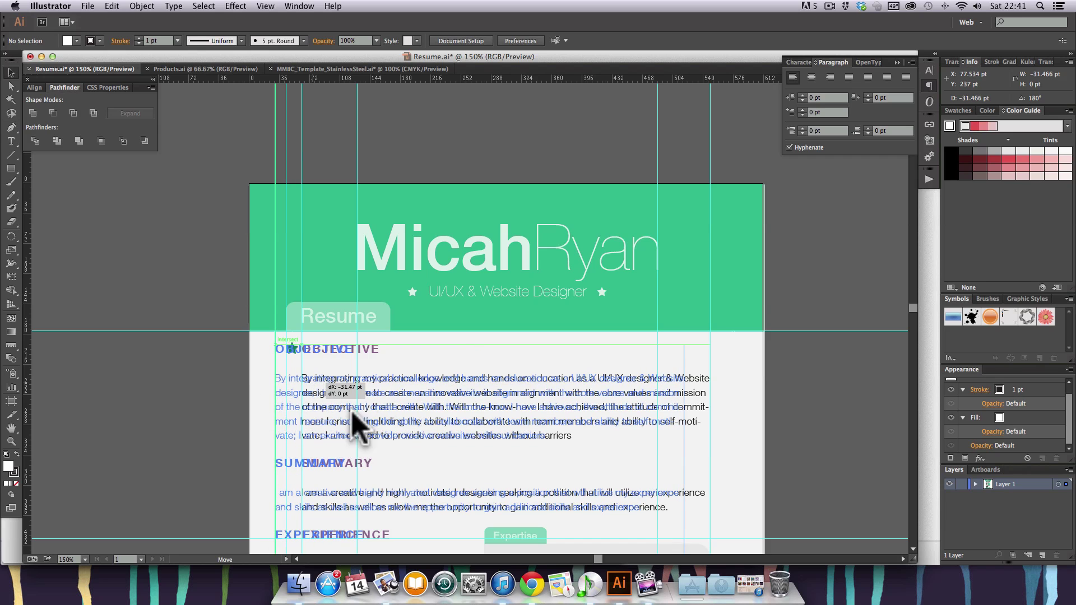
{"action": "left_click", "coordinate": [217, 400]}
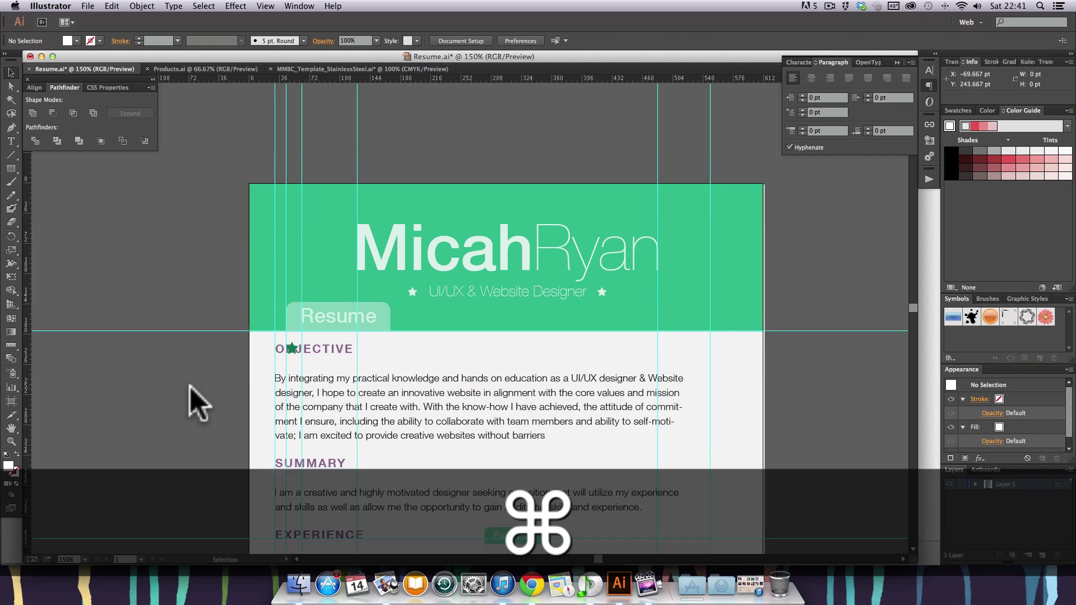
{"action": "key", "text": "super+z"}
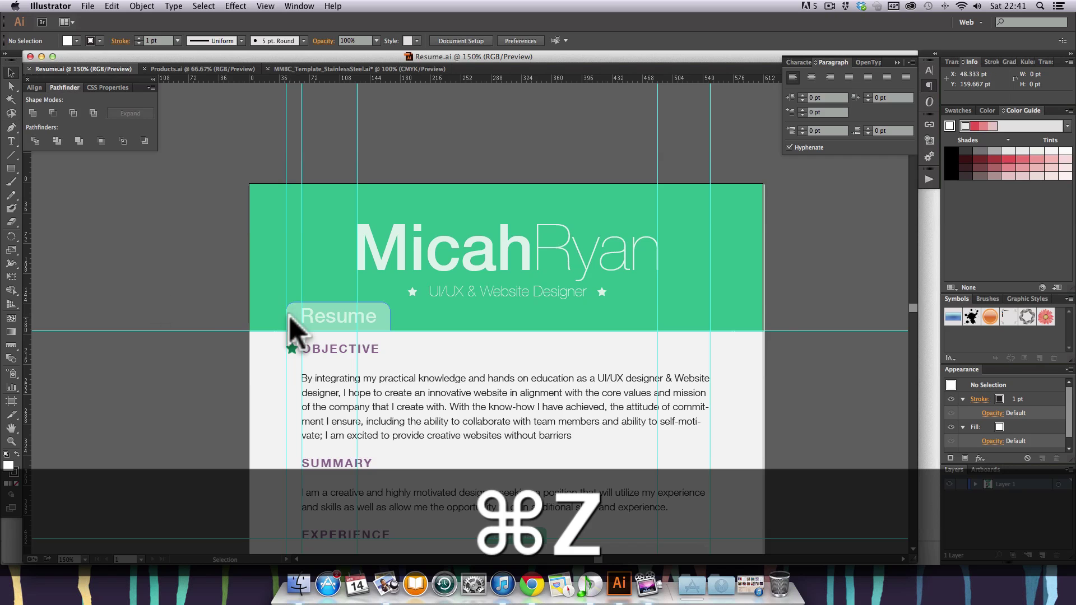
- Measure the margins between the body text and the page's left and right edges
{"action": "scroll", "coordinate": [288, 398], "scroll_direction": "down", "scroll_amount": 3}
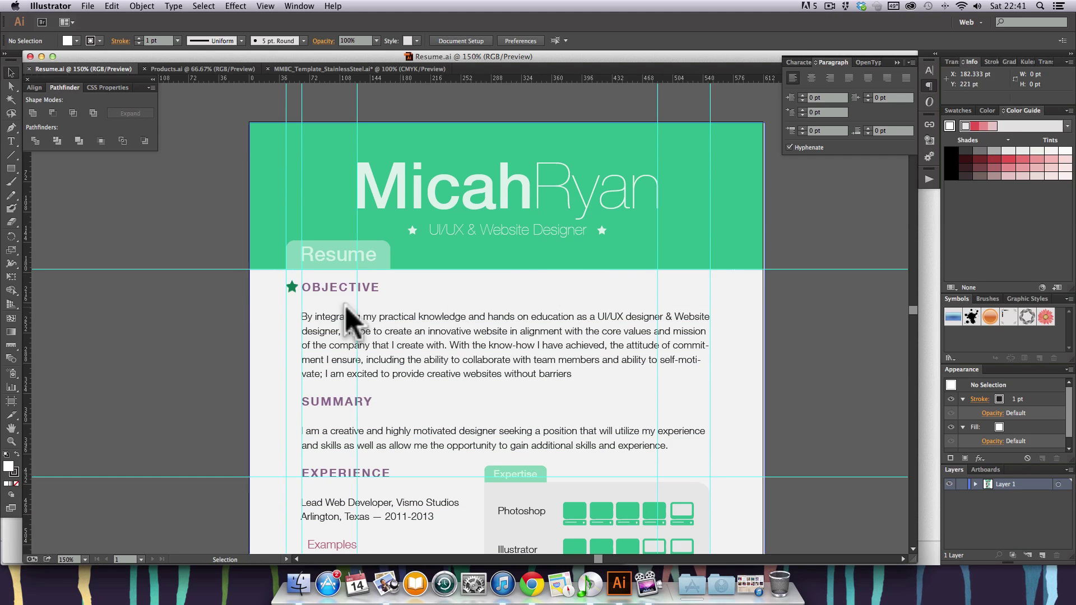
{"action": "scroll", "coordinate": [196, 397], "scroll_direction": "down", "scroll_amount": 5}
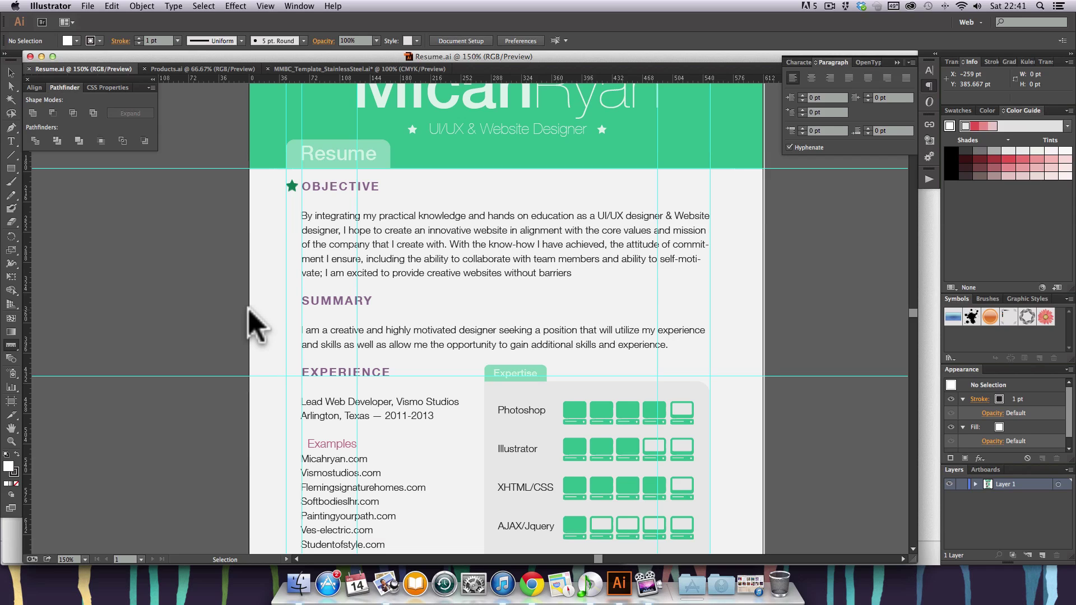
{"action": "left_click_drag", "start_coordinate": [250, 311], "coordinate": [300, 310]}
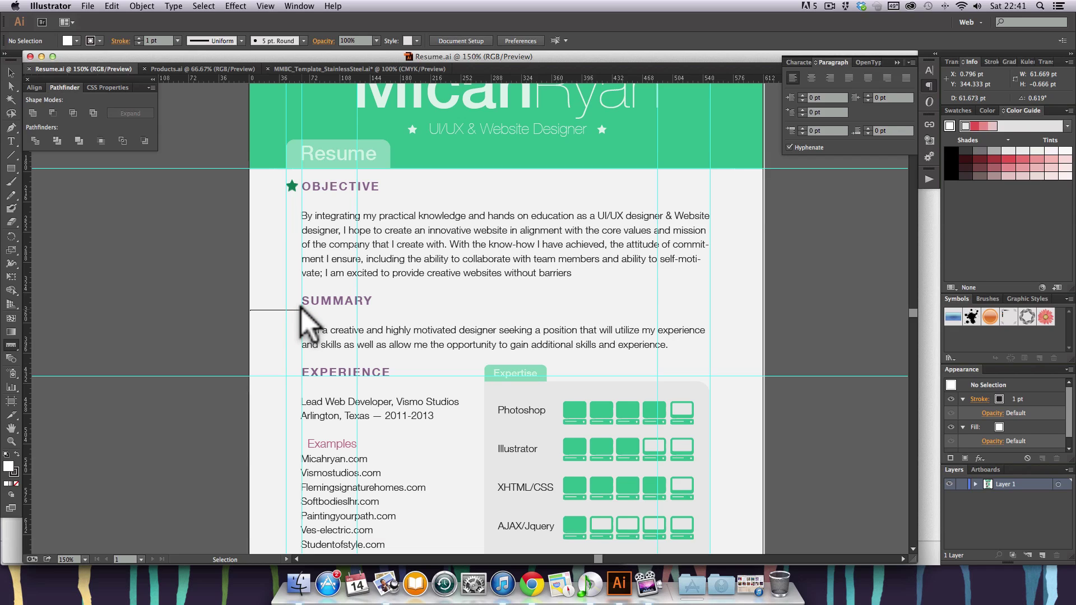
{"action": "left_click_drag", "start_coordinate": [300, 310], "coordinate": [300, 310]}
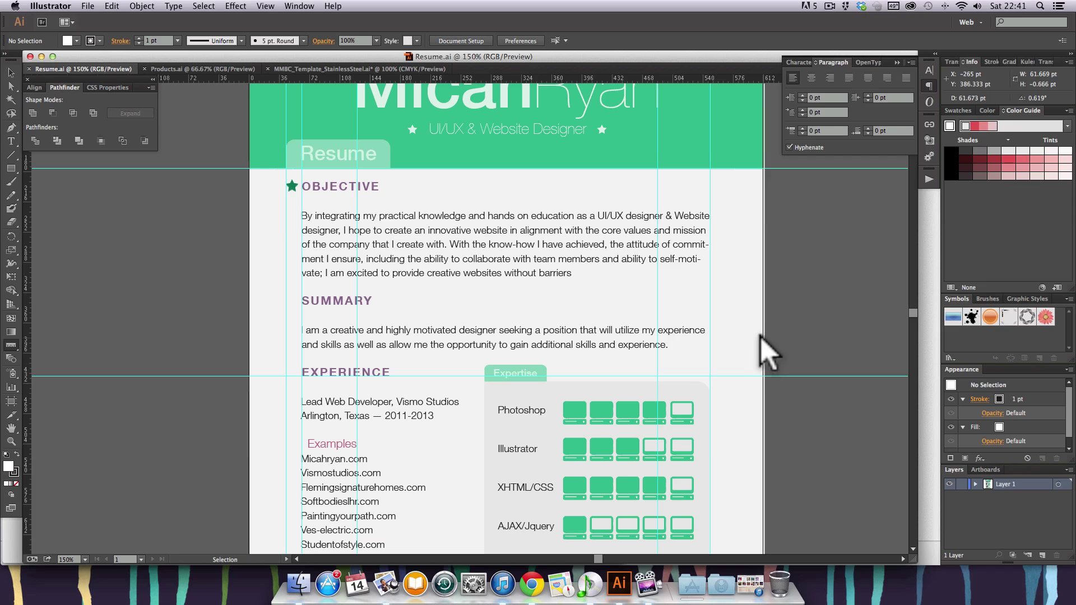
{"action": "left_click_drag", "start_coordinate": [763, 337], "coordinate": [709, 335]}
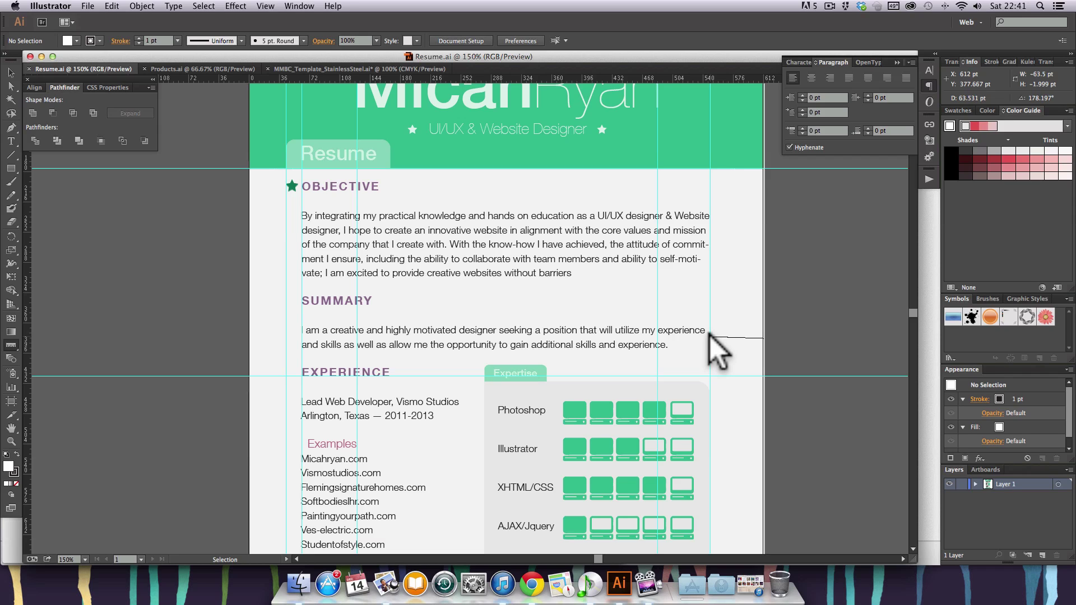
{"action": "left_click_drag", "start_coordinate": [709, 335], "coordinate": [709, 336]}
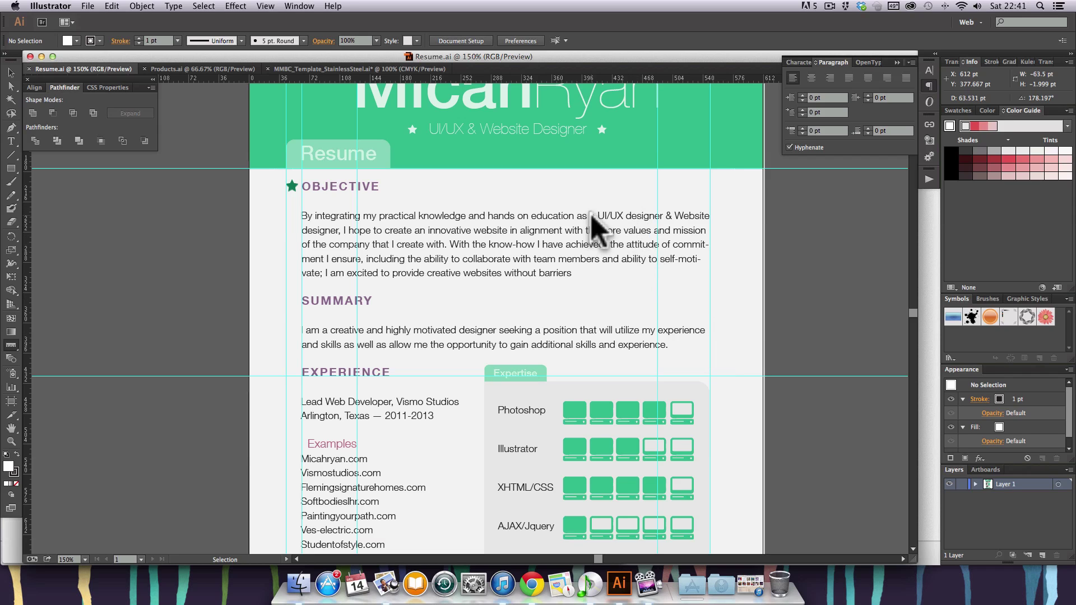
- Widen the body text frame to about 489.2 pt and measure its distance to the page's right edge
{"action": "key", "text": "v"}
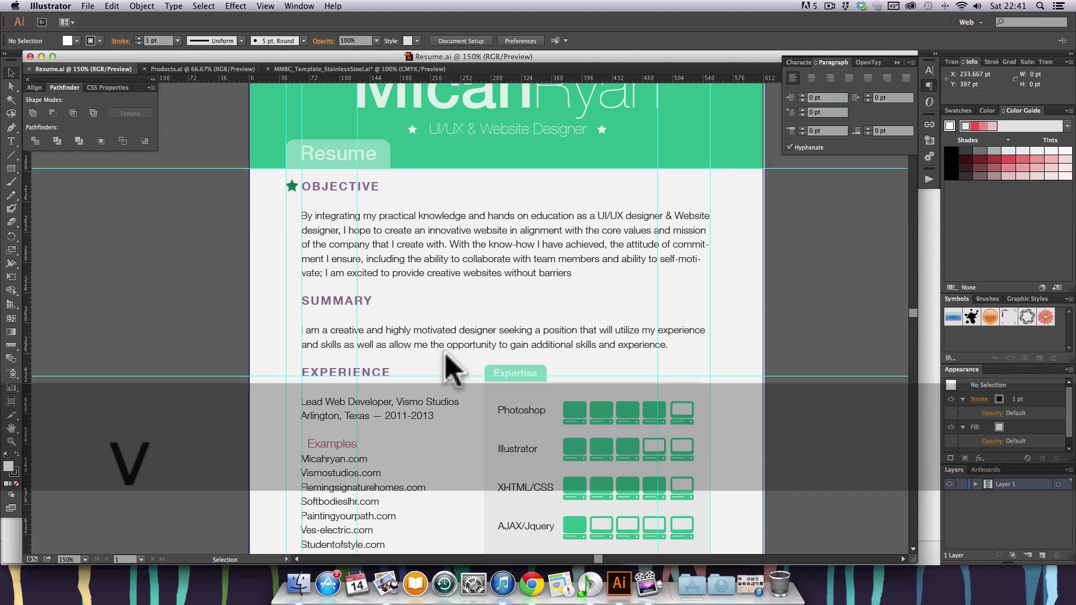
{"action": "left_click", "coordinate": [493, 270]}
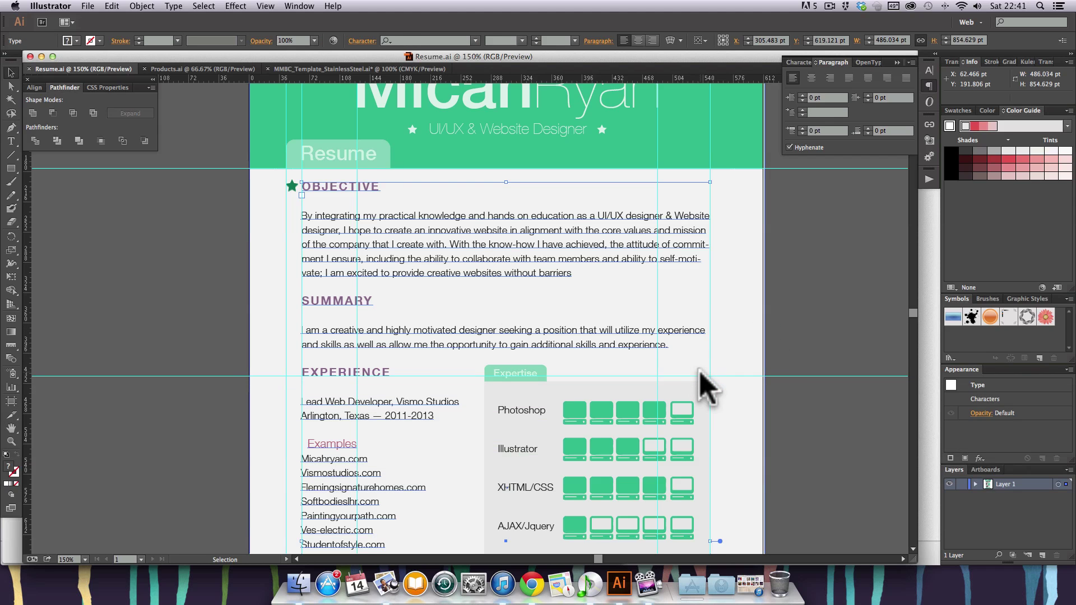
{"action": "scroll", "coordinate": [701, 384], "scroll_direction": "down", "scroll_amount": 2}
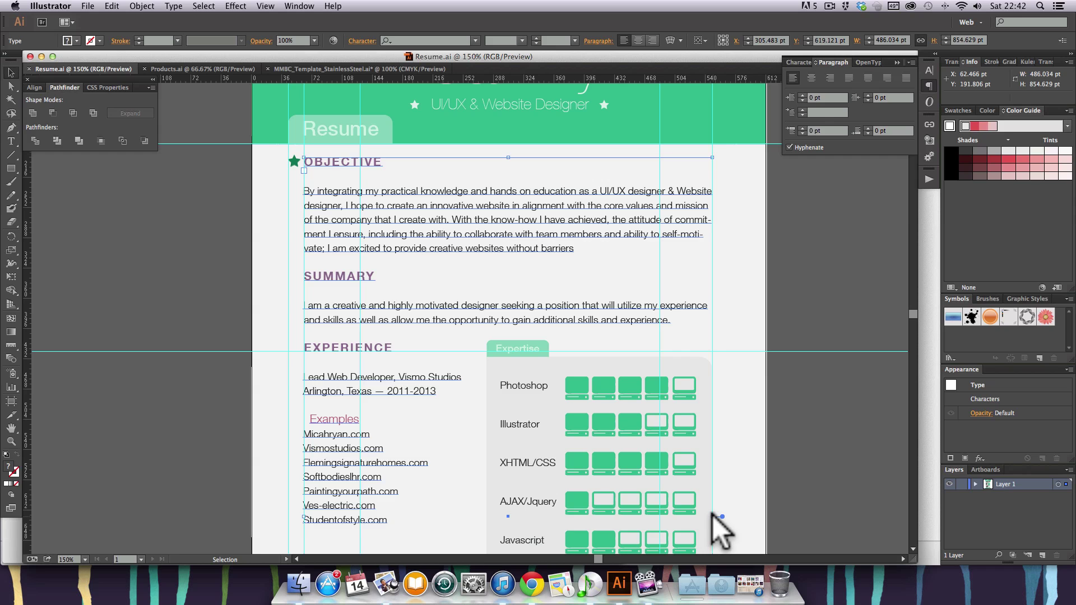
{"action": "left_click_drag", "start_coordinate": [712, 516], "coordinate": [716, 516]}
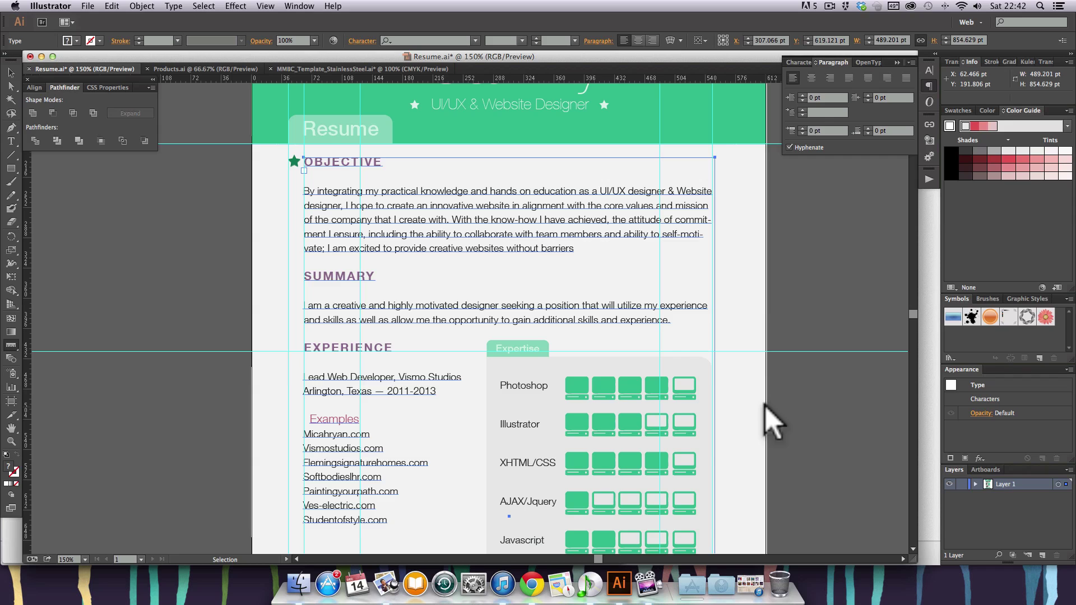
{"action": "left_click_drag", "start_coordinate": [765, 405], "coordinate": [715, 406]}
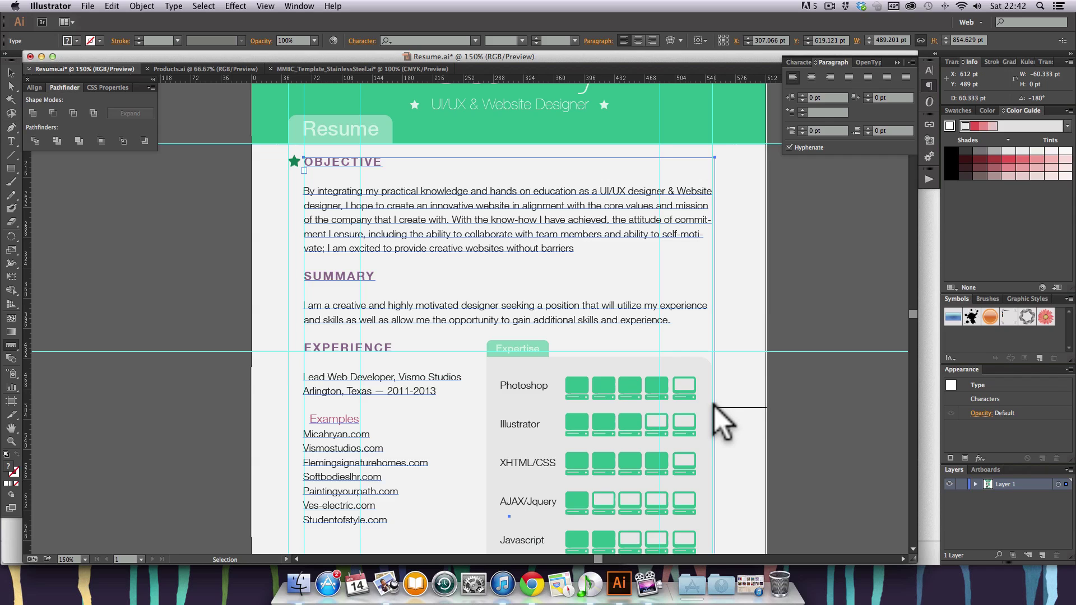
- Fine-tune the body text frame's width to about 489.15 pt and remeasure its distance to the page's right edge
{"action": "key", "text": "super+space"}
{"action": "left_click_drag", "start_coordinate": [681, 372], "coordinate": [781, 450]}
{"action": "key", "text": "v"}
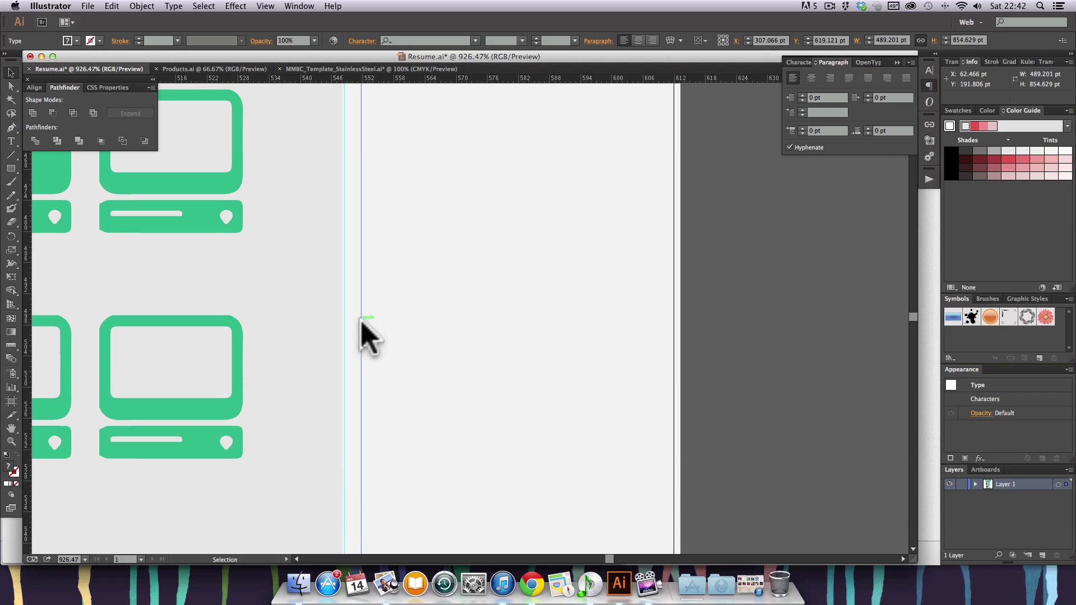
{"action": "key", "text": "super+minus"}
{"action": "key", "text": "super+minus"}
{"action": "key", "text": "super+minus"}
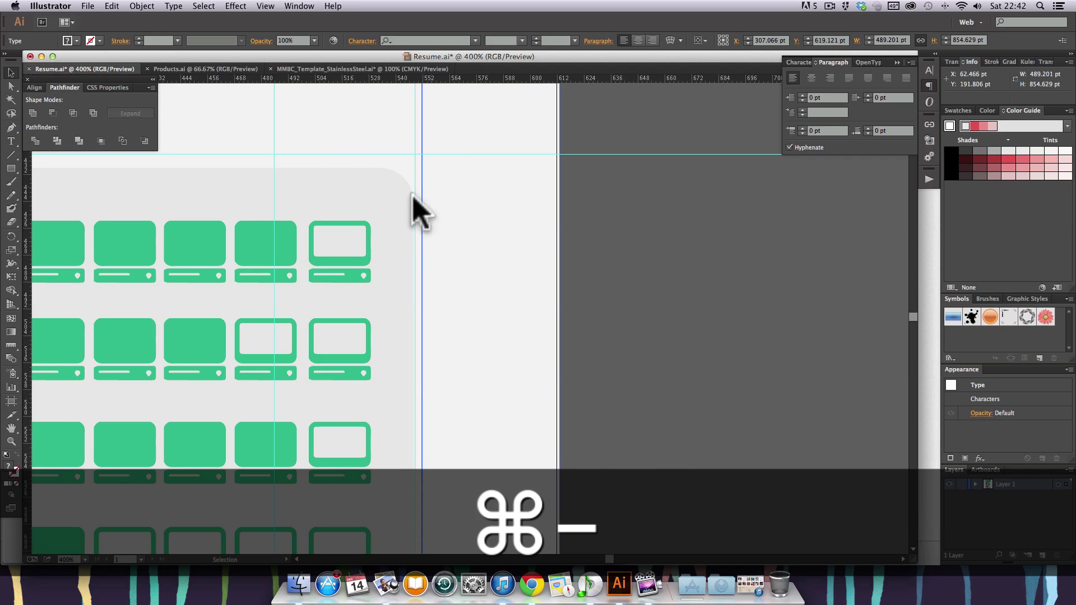
{"action": "scroll", "coordinate": [404, 281], "scroll_direction": "down", "scroll_amount": 5}
{"action": "scroll", "coordinate": [404, 281], "scroll_direction": "right", "scroll_amount": 2}
{"action": "key", "text": "super+minus"}
{"action": "key", "text": "super+minus"}
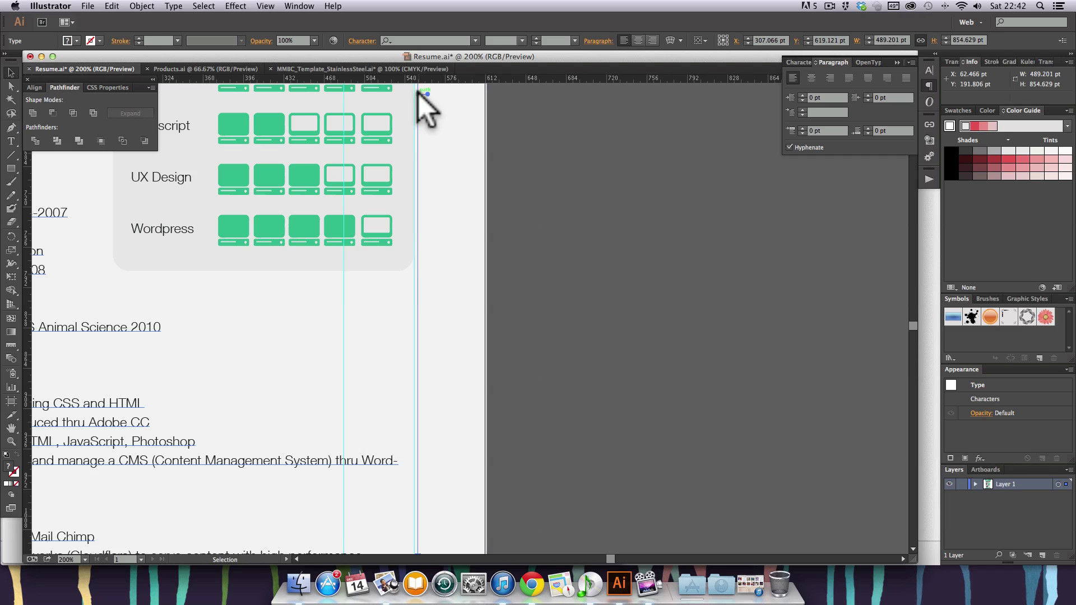
{"action": "key", "text": "super+space"}
{"action": "left_click_drag", "start_coordinate": [407, 89], "coordinate": [433, 109]}
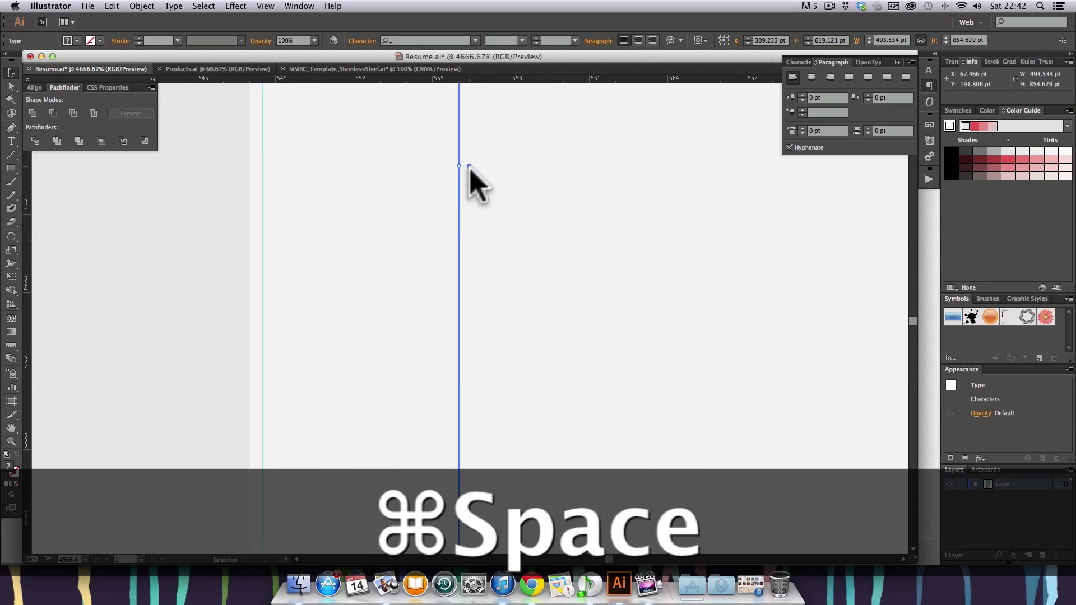
{"action": "key", "text": "super+minus"}
{"action": "key", "text": "super+minus"}
{"action": "key", "text": "super+minus"}
{"action": "key", "text": "super+minus"}
{"action": "key", "text": "super+minus"}
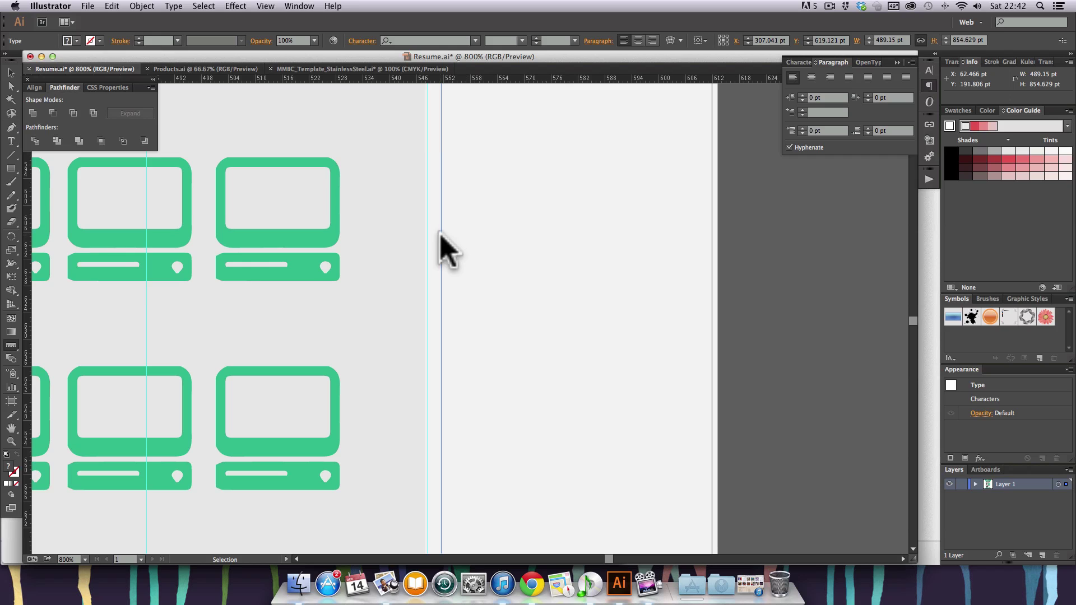
{"action": "left_click_drag", "start_coordinate": [441, 235], "coordinate": [711, 238]}
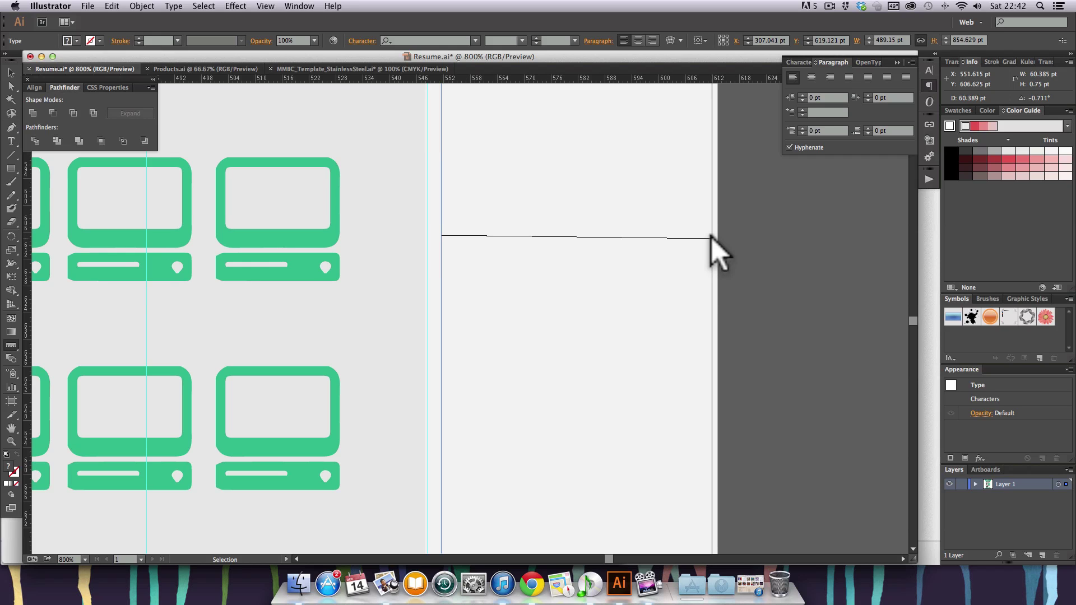
- Narrow the body text frame to about 488.03 pt, rechecking its distance to the page's right edge
{"action": "key", "text": "v"}
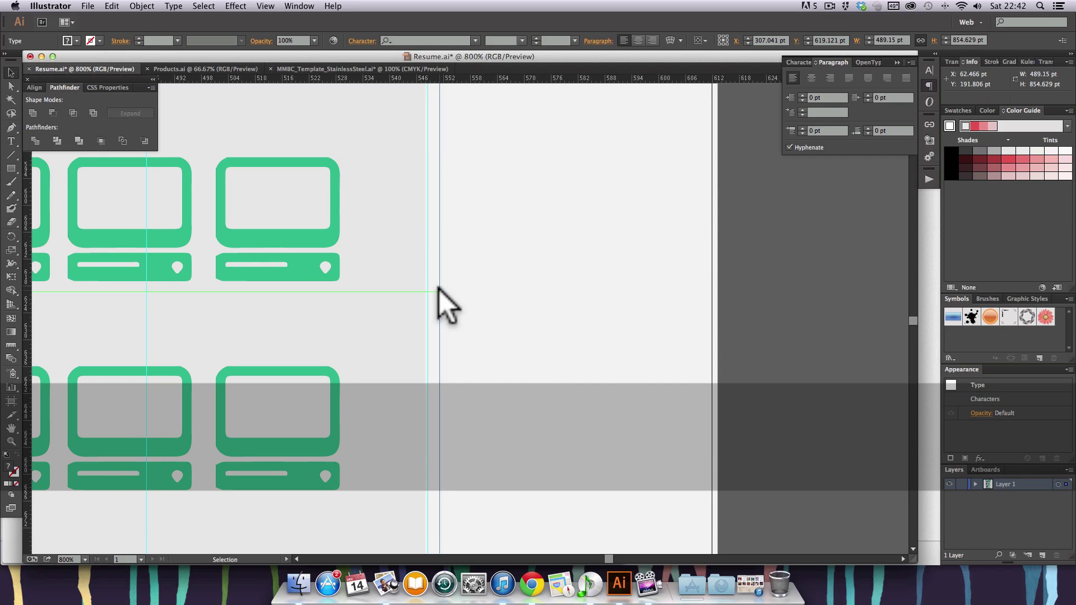
{"action": "left_click", "coordinate": [11, 345]}
{"action": "left_click_drag", "start_coordinate": [440, 281], "coordinate": [617, 283]}
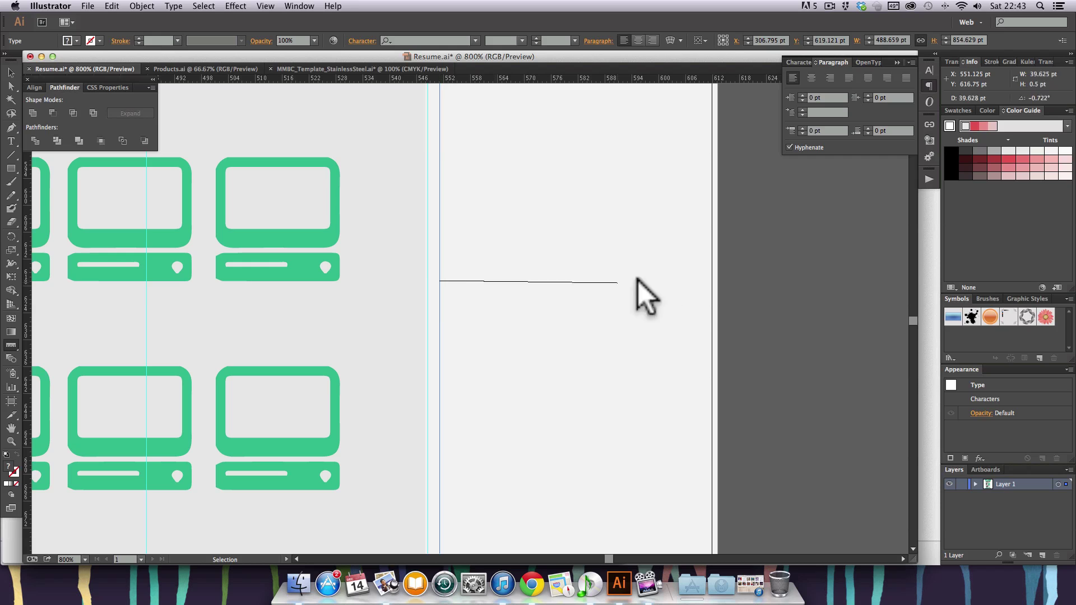
{"action": "left_click_drag", "start_coordinate": [711, 285], "coordinate": [711, 285]}
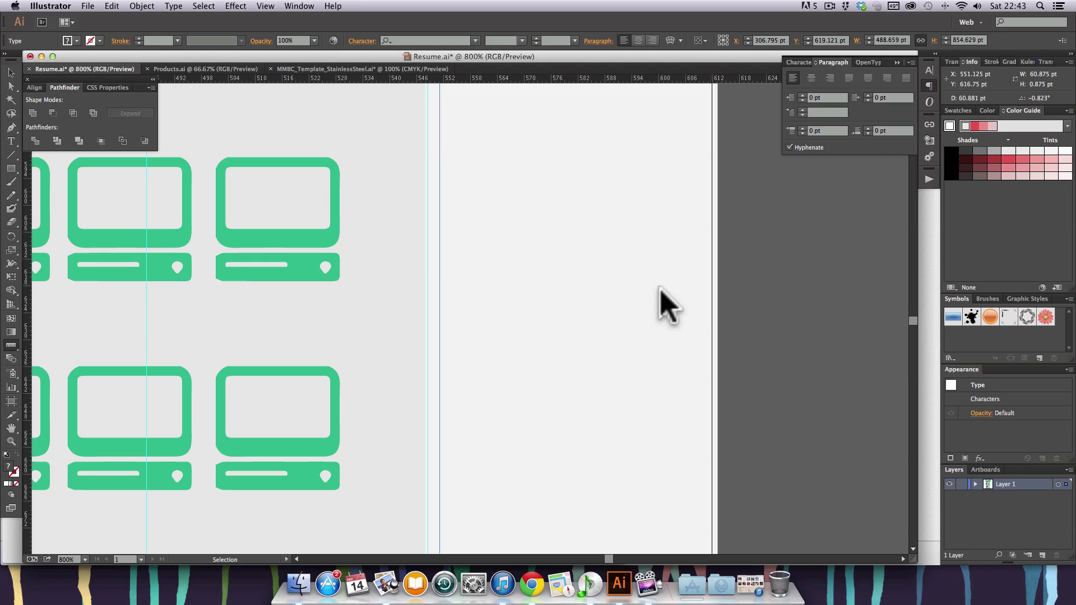
{"action": "key", "text": "v"}
{"action": "left_click_drag", "start_coordinate": [440, 291], "coordinate": [711, 266]}
{"action": "left_click", "coordinate": [11, 345]}
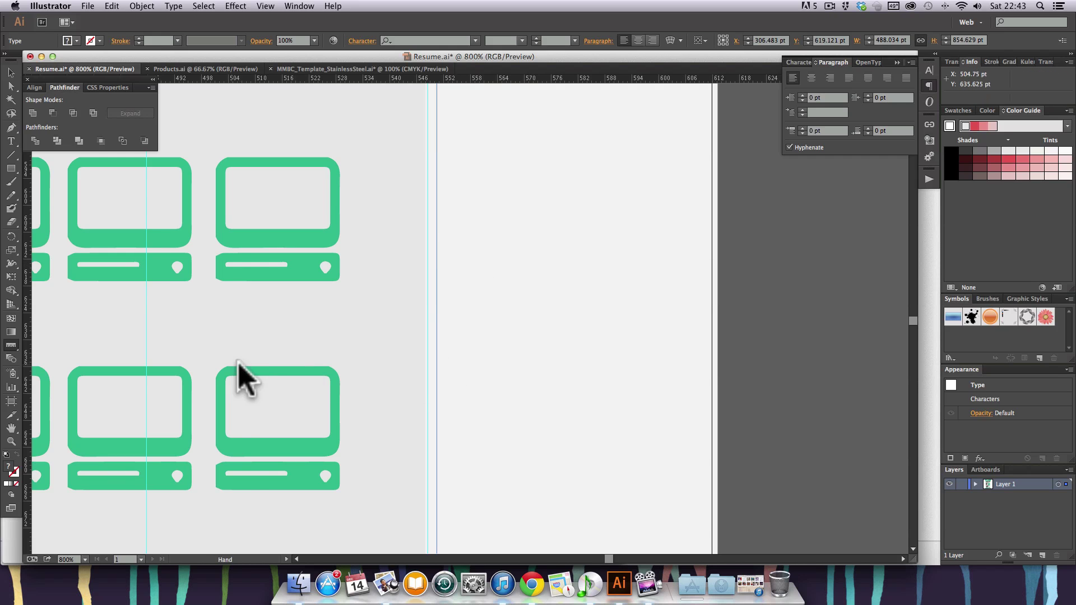
- Measure the distance from the page's left edge to the body text beside the website list
{"action": "left_click_drag", "start_coordinate": [241, 371], "coordinate": [913, 336]}
{"action": "left_click_drag", "start_coordinate": [542, 360], "coordinate": [817, 360]}
{"action": "left_click_drag", "start_coordinate": [45, 314], "coordinate": [331, 314]}
{"action": "scroll", "coordinate": [321, 293], "scroll_direction": "left", "scroll_amount": 10}
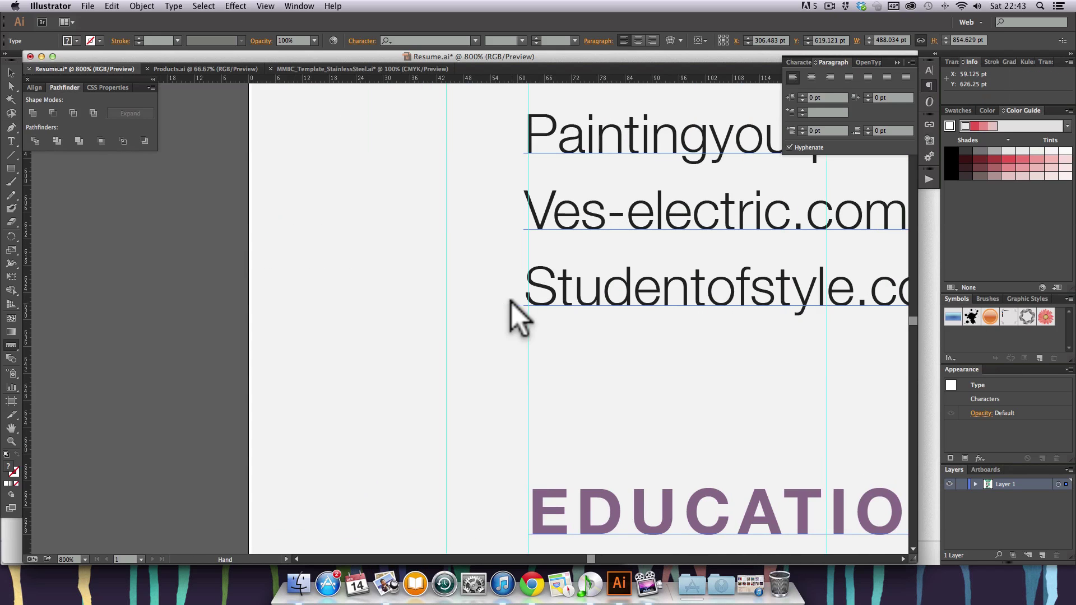
{"action": "left_click_drag", "start_coordinate": [249, 293], "coordinate": [525, 290]}
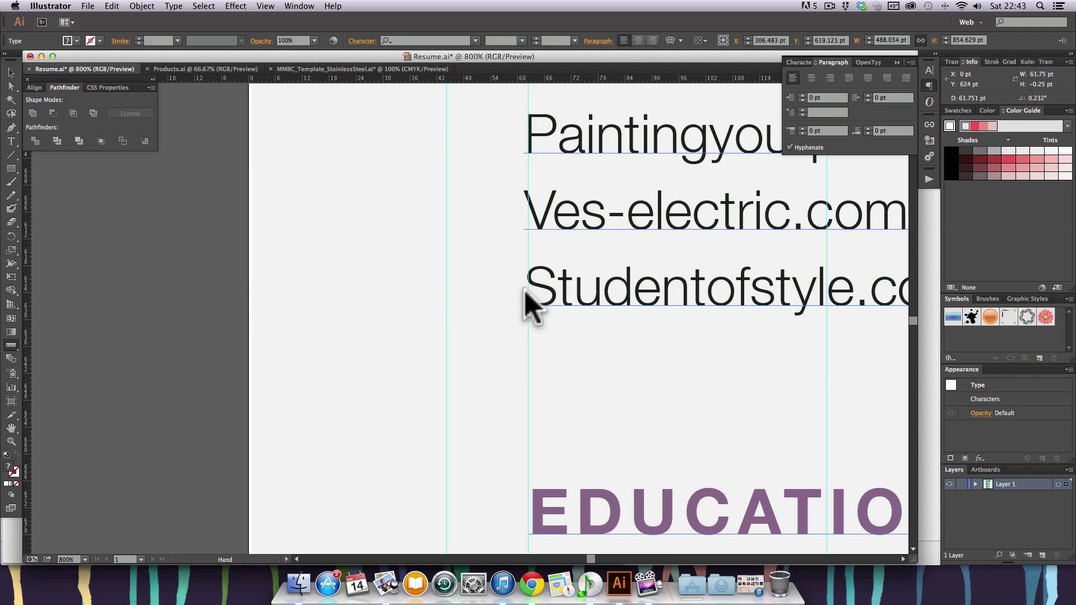
{"action": "key", "text": "v"}
{"action": "left_click", "coordinate": [526, 334]}
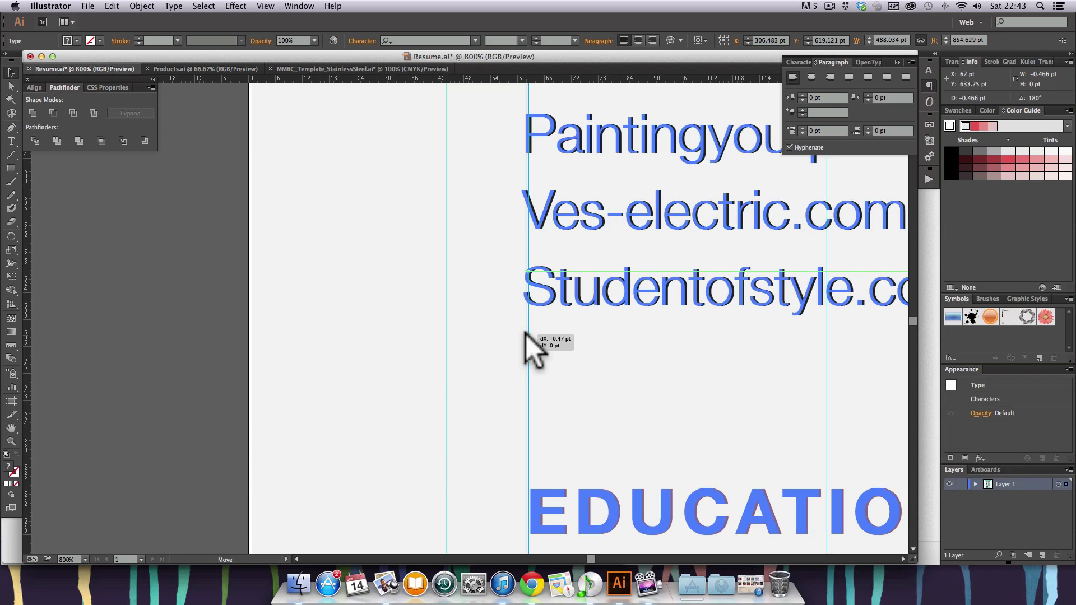
{"action": "key", "text": "super+z"}
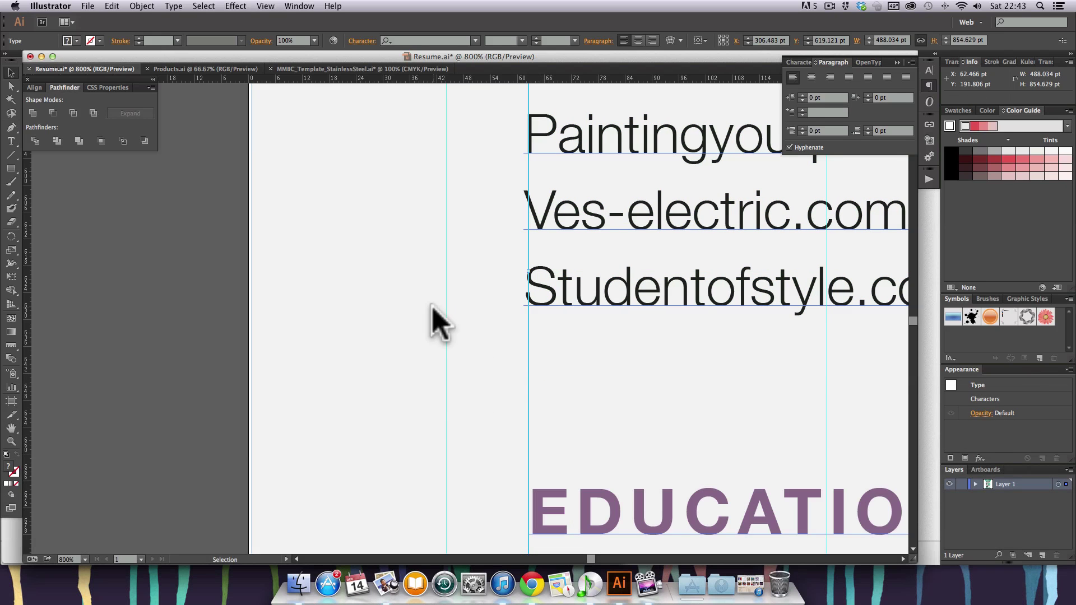
- Narrow the body text frame to about 487.7 pt and measure its distance to the page's right edge
{"action": "scroll", "coordinate": [644, 372], "scroll_direction": "right", "scroll_amount": 10}
{"action": "scroll", "coordinate": [796, 341], "scroll_direction": "right", "scroll_amount": 20}
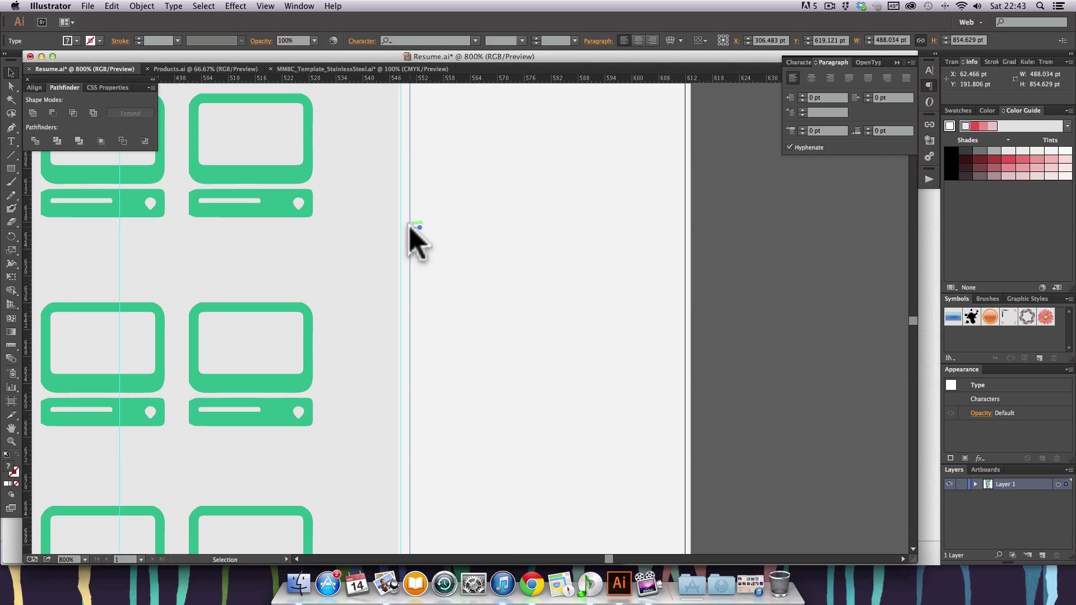
{"action": "key", "text": "super+equal"}
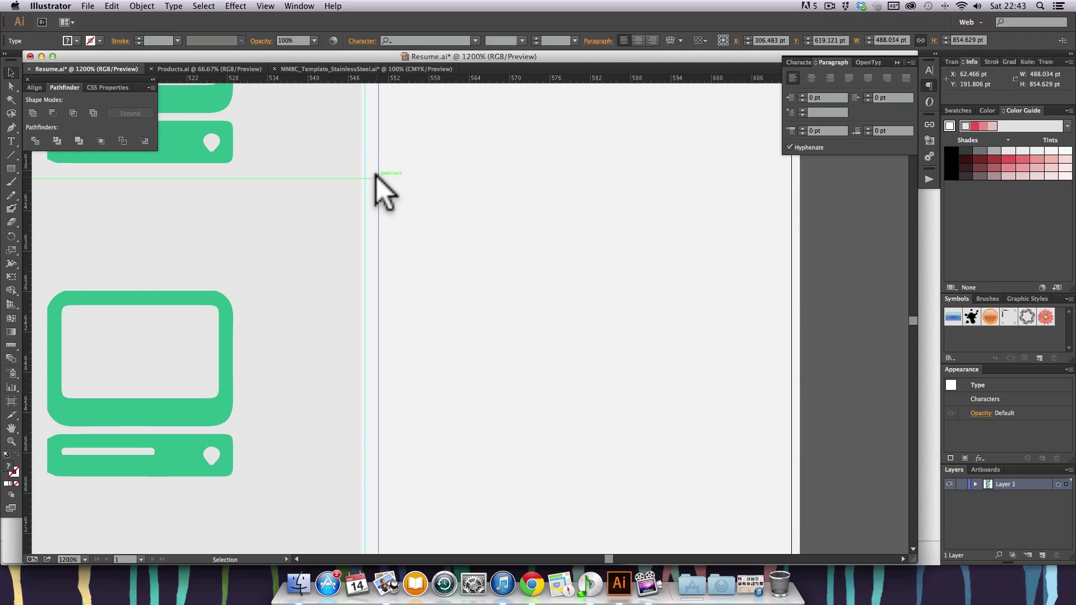
{"action": "key", "text": "super+minus"}
{"action": "key", "text": "super+minus"}
{"action": "key", "text": "super+minus"}
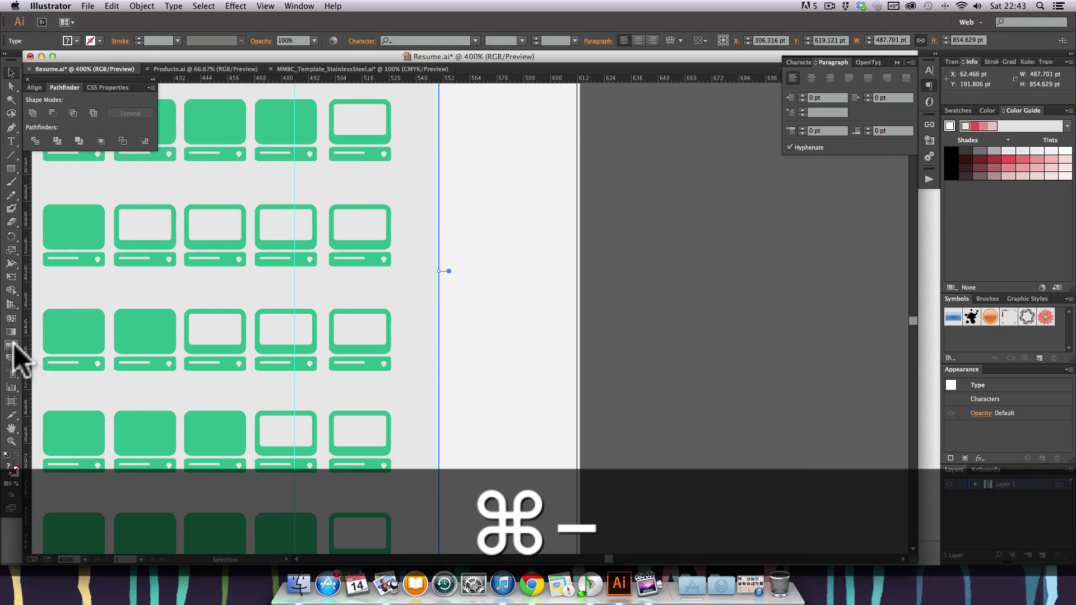
{"action": "left_click", "coordinate": [11, 346]}
{"action": "left_click_drag", "start_coordinate": [439, 266], "coordinate": [576, 266]}
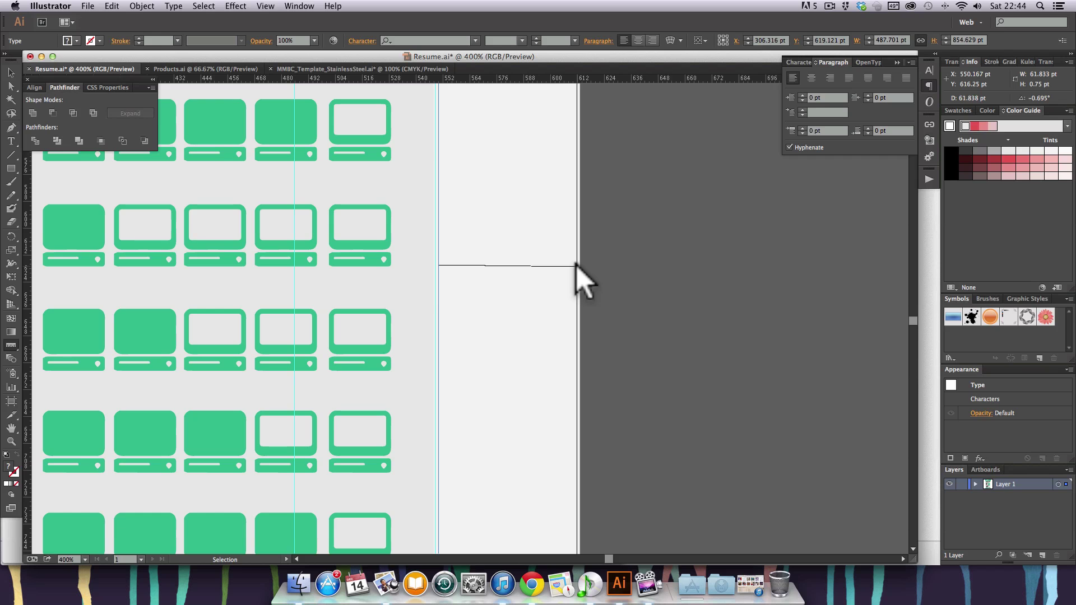
- Examine how the body text frame and the Expertise panel line up with each other and with the surrounding guides
{"action": "key", "text": "super+minus"}
{"action": "key", "text": "super+minus"}
{"action": "key", "text": "super+minus"}
{"action": "key", "text": "super+minus"}
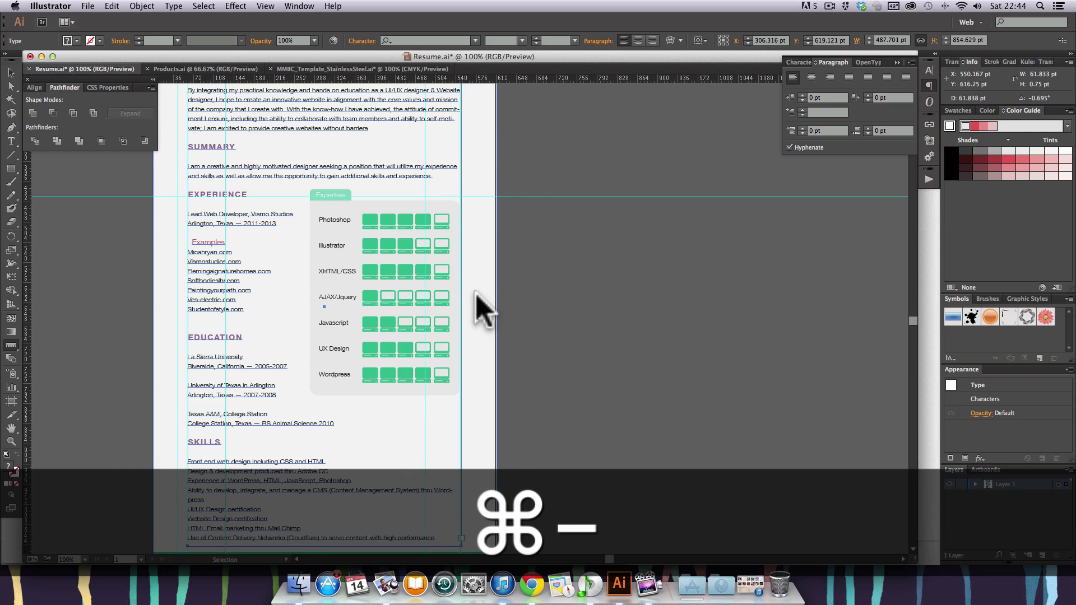
{"action": "key", "text": "v"}
{"action": "key", "text": "super+space"}
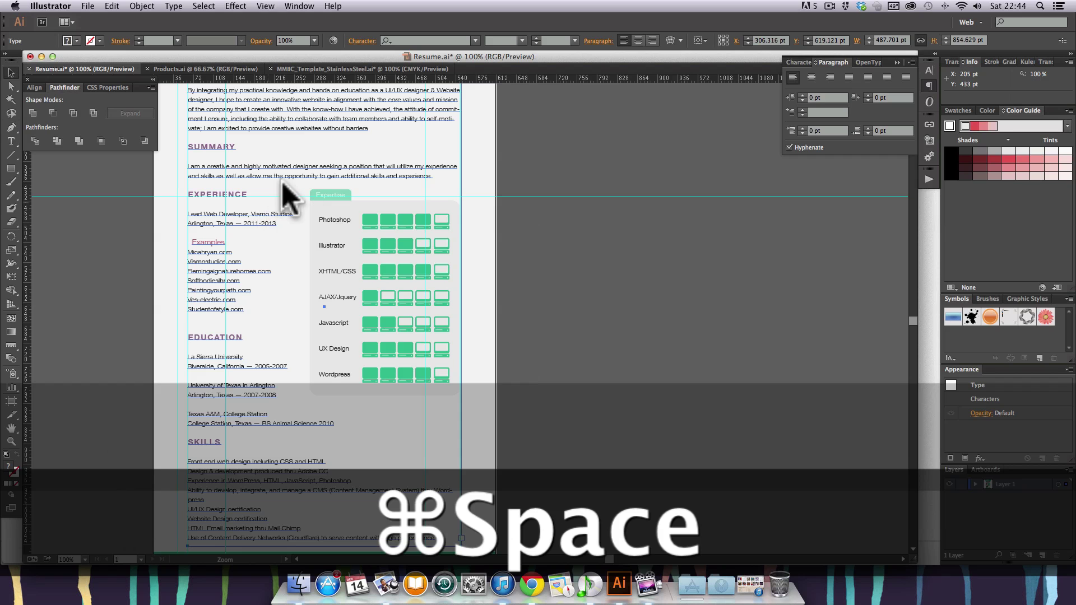
{"action": "left_click_drag", "start_coordinate": [285, 180], "coordinate": [300, 221]}
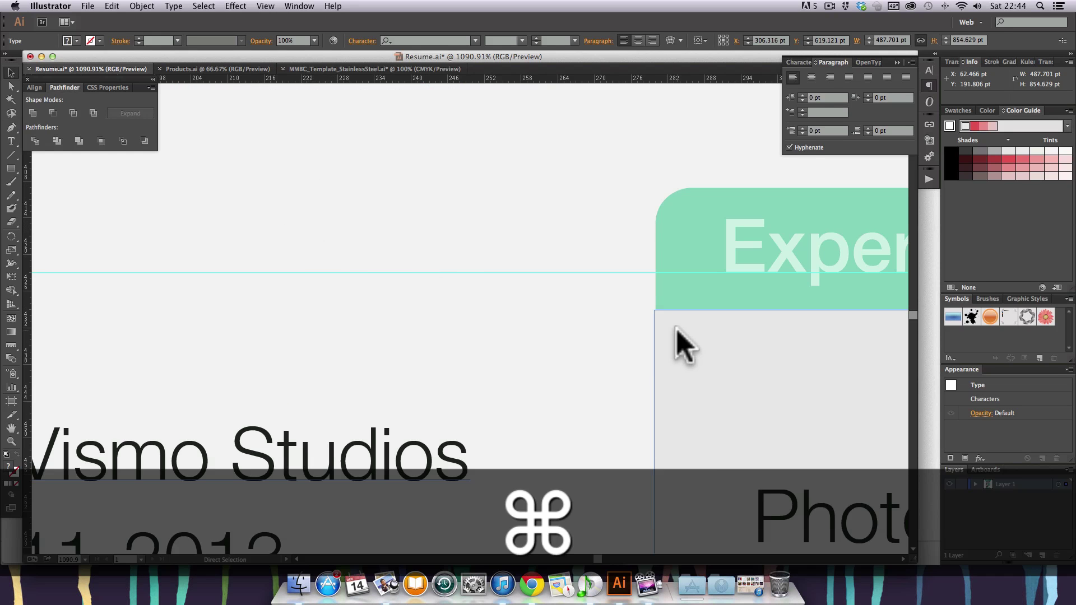
{"action": "key", "text": "super+minus"}
{"action": "key", "text": "super+minus"}
{"action": "key", "text": "super+minus"}
{"action": "key", "text": "super+minus"}
{"action": "key", "text": "super+minus"}
{"action": "key", "text": "super+minus"}
{"action": "scroll", "coordinate": [778, 366], "scroll_direction": "down", "scroll_amount": 5}
{"action": "scroll", "coordinate": [778, 365], "scroll_direction": "right", "scroll_amount": 3}
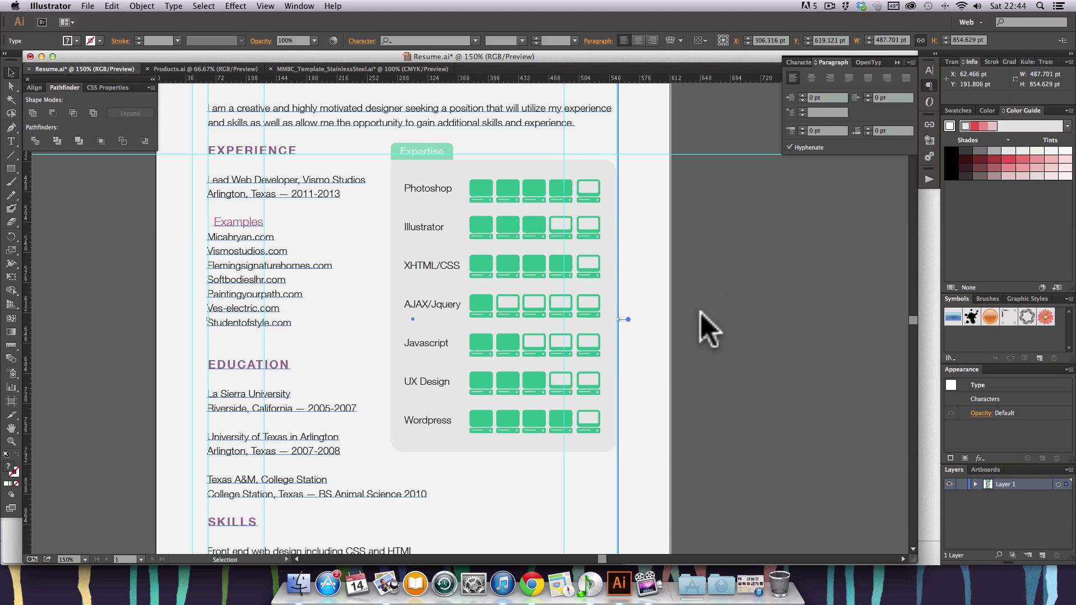
{"action": "scroll", "coordinate": [704, 321], "scroll_direction": "up", "scroll_amount": 3}
{"action": "scroll", "coordinate": [728, 335], "scroll_direction": "down", "scroll_amount": 2}
{"action": "scroll", "coordinate": [697, 403], "scroll_direction": "down", "scroll_amount": 3}
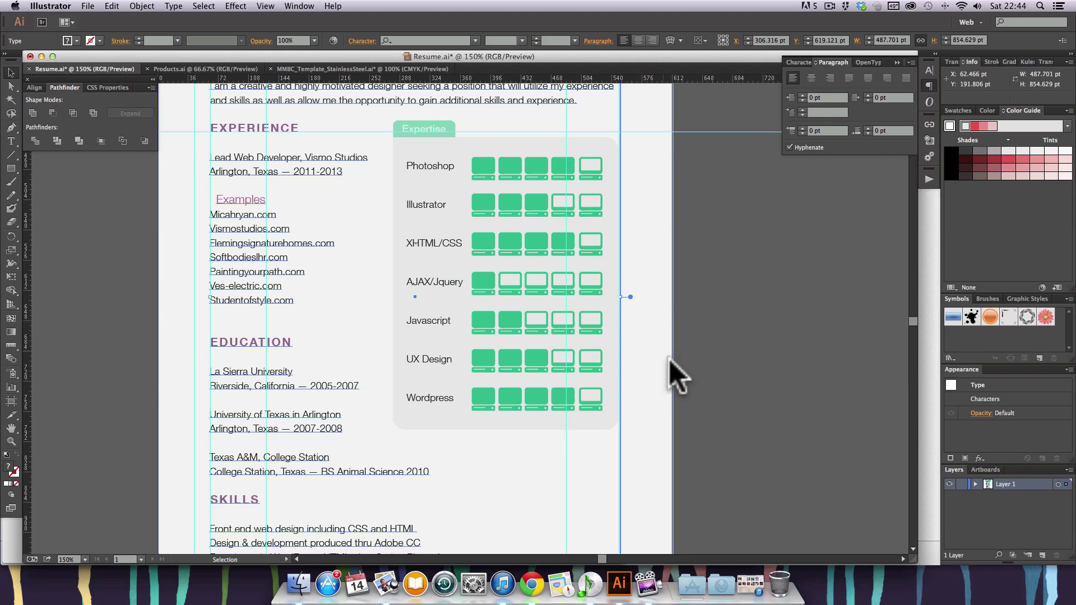
{"action": "key", "text": "super+equal"}
{"action": "key", "text": "super+equal"}
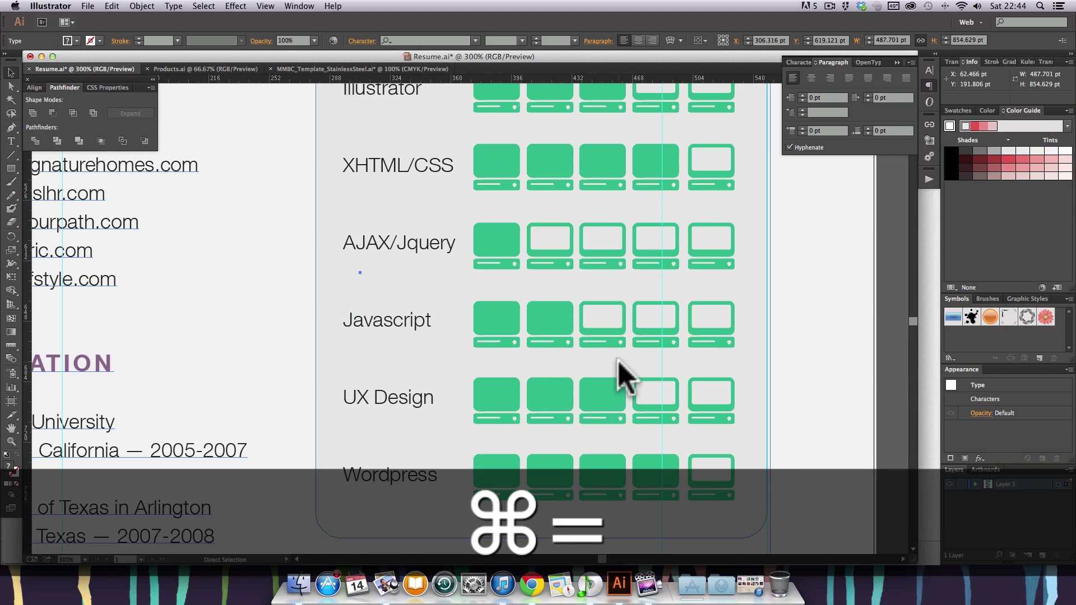
{"action": "key", "text": "super+minus"}
{"action": "key", "text": "super+minus"}
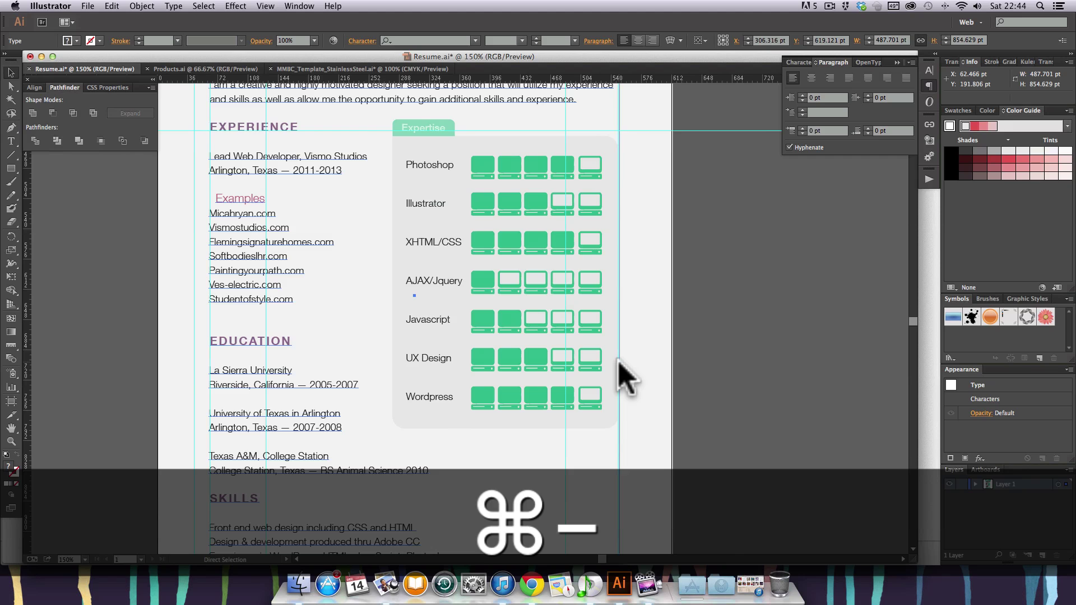
{"action": "key", "text": "super+minus"}
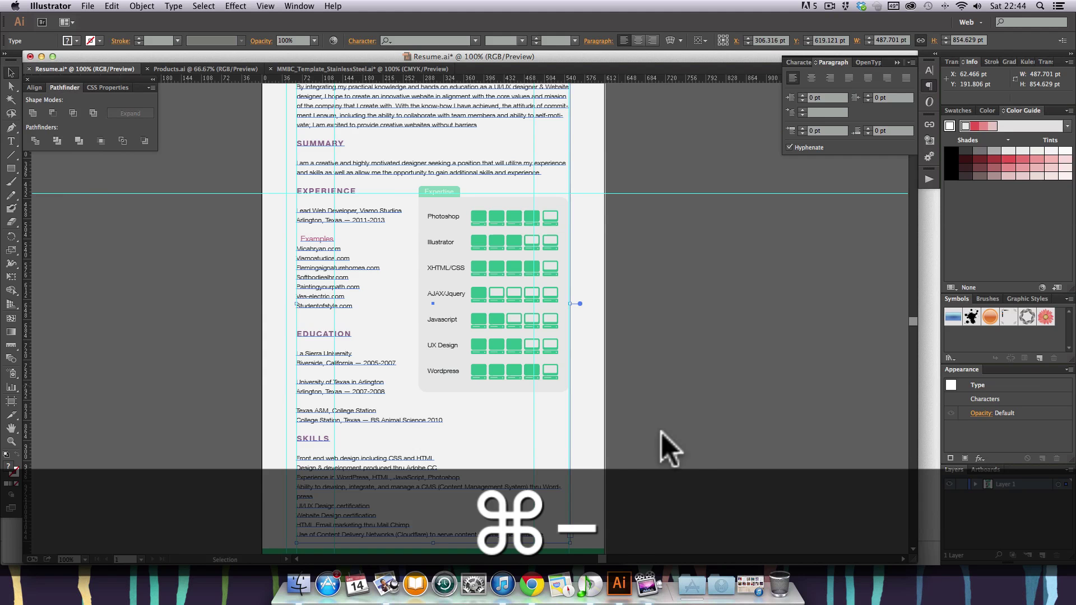
- Try to move the vertical guide beside the Expertise panel's right edge onto the body text frame's right edge
{"action": "key", "text": "super+space"}
{"action": "left_click_drag", "start_coordinate": [540, 392], "coordinate": [620, 440]}
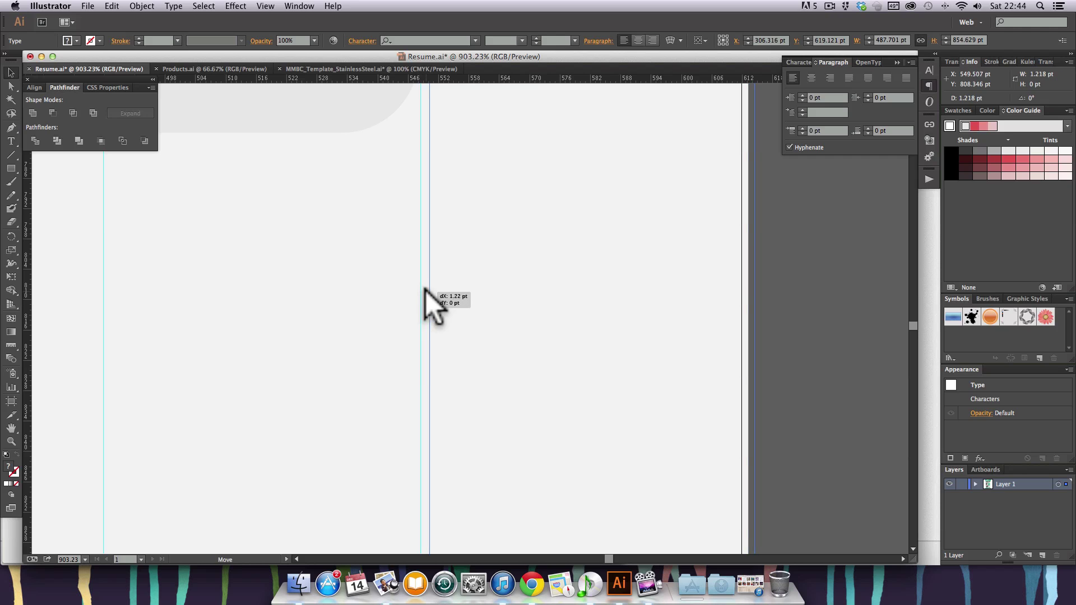
{"action": "left_click", "coordinate": [419, 291]}
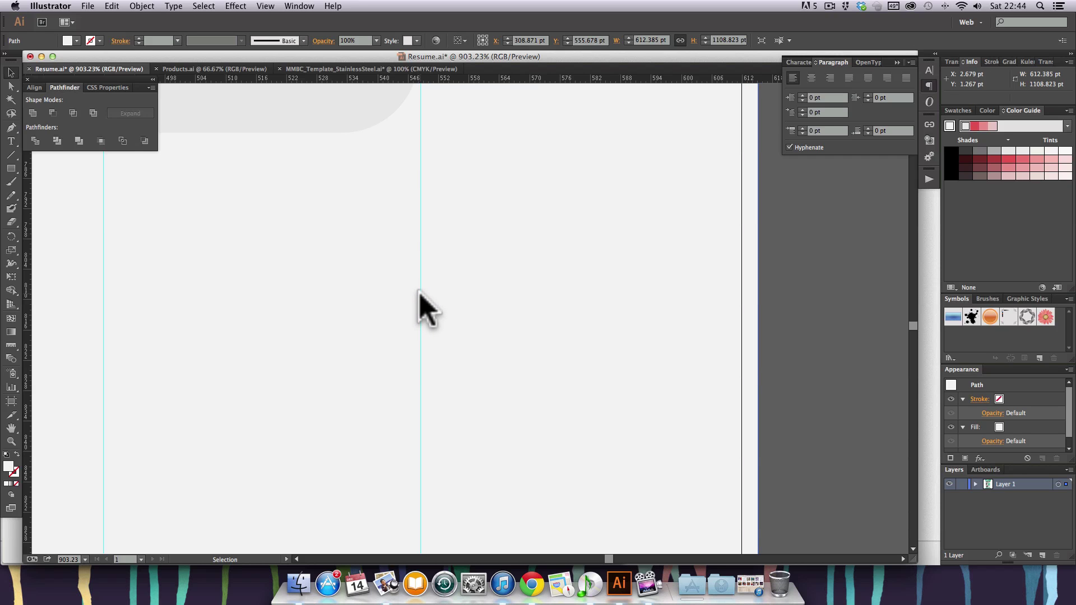
{"action": "key", "text": "super+minus"}
{"action": "key", "text": "super+minus"}
{"action": "key", "text": "super+minus"}
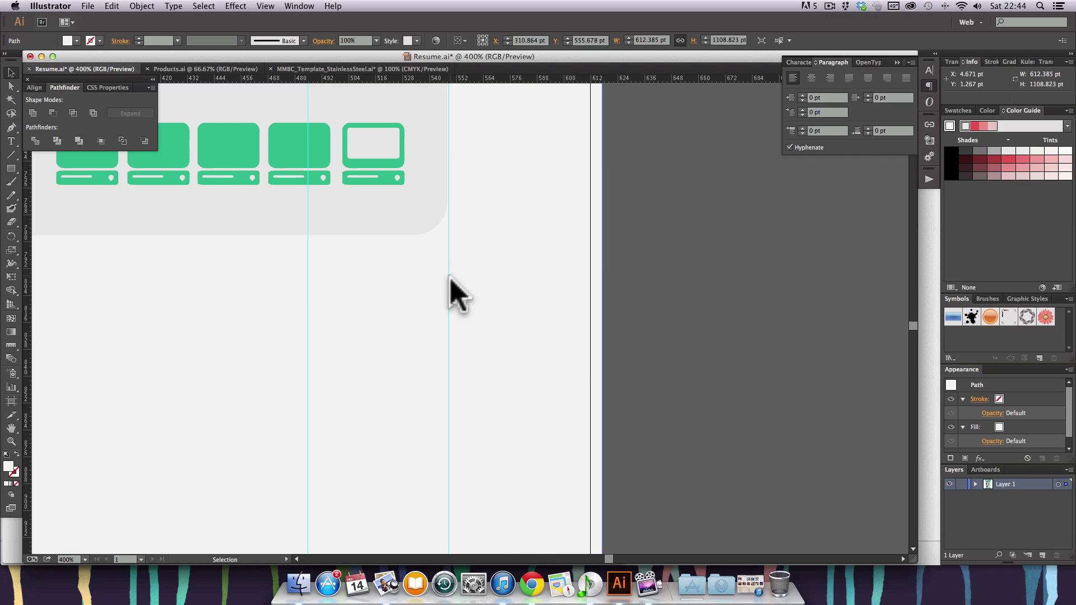
{"action": "key", "text": "super+minus"}
{"action": "key", "text": "super+minus"}
{"action": "key", "text": "super+minus"}
{"action": "key", "text": "super+minus"}
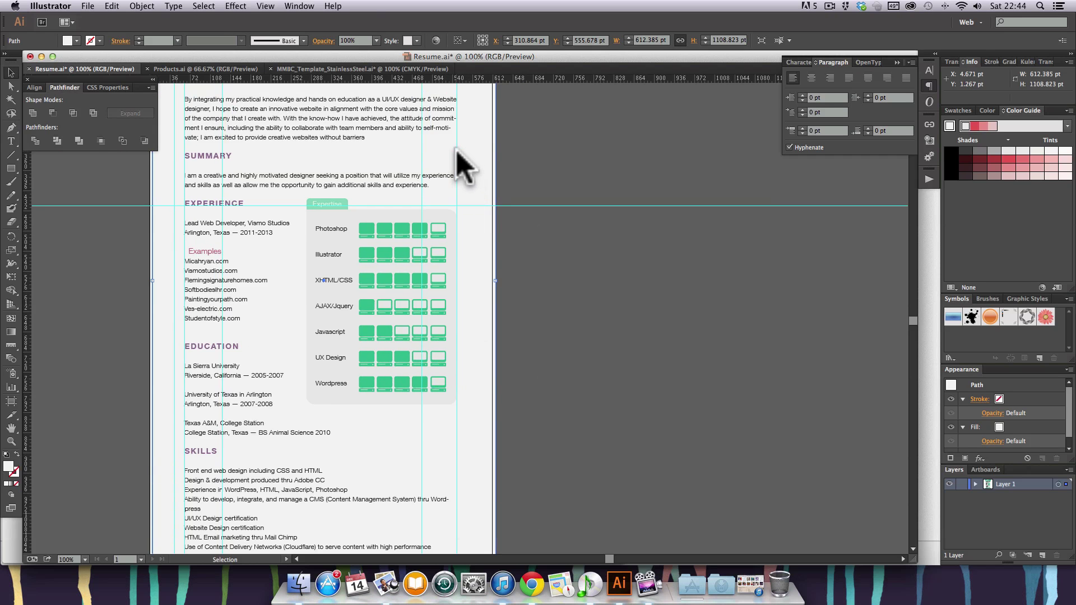
{"action": "left_click", "coordinate": [457, 164]}
{"action": "left_click_drag", "start_coordinate": [450, 161], "coordinate": [465, 168]}
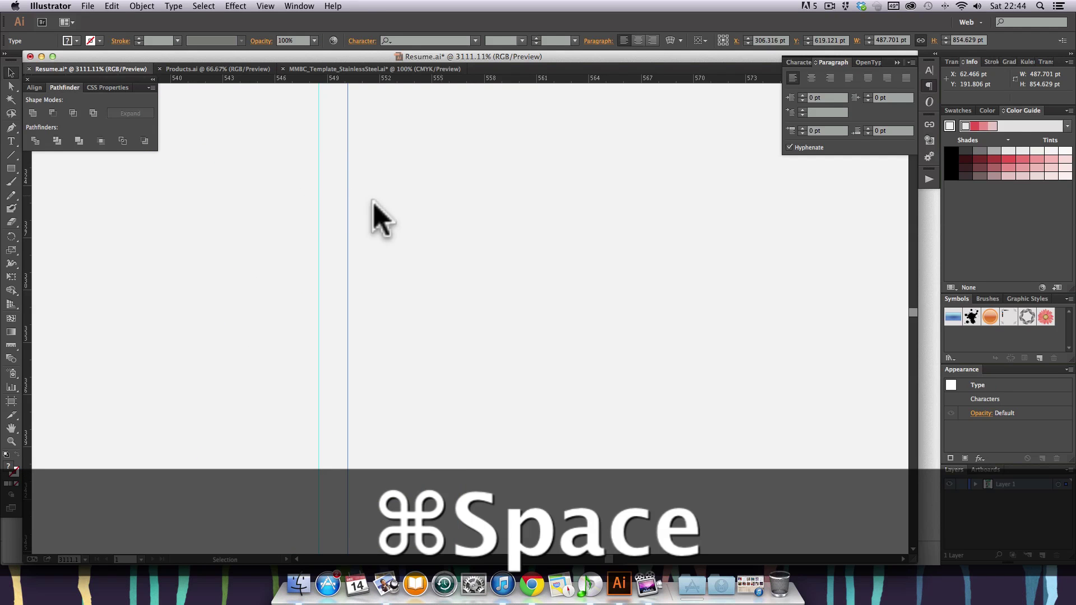
{"action": "left_click", "coordinate": [318, 193]}
- Unlock the document's guides
{"action": "key", "text": "super+minus"}
{"action": "key", "text": "super+minus"}
{"action": "key", "text": "super+minus"}
{"action": "key", "text": "super+minus"}
{"action": "key", "text": "super+minus"}
{"action": "key", "text": "super+minus"}
{"action": "key", "text": "super+minus"}
{"action": "key", "text": "super+minus"}
{"action": "key", "text": "super+minus"}
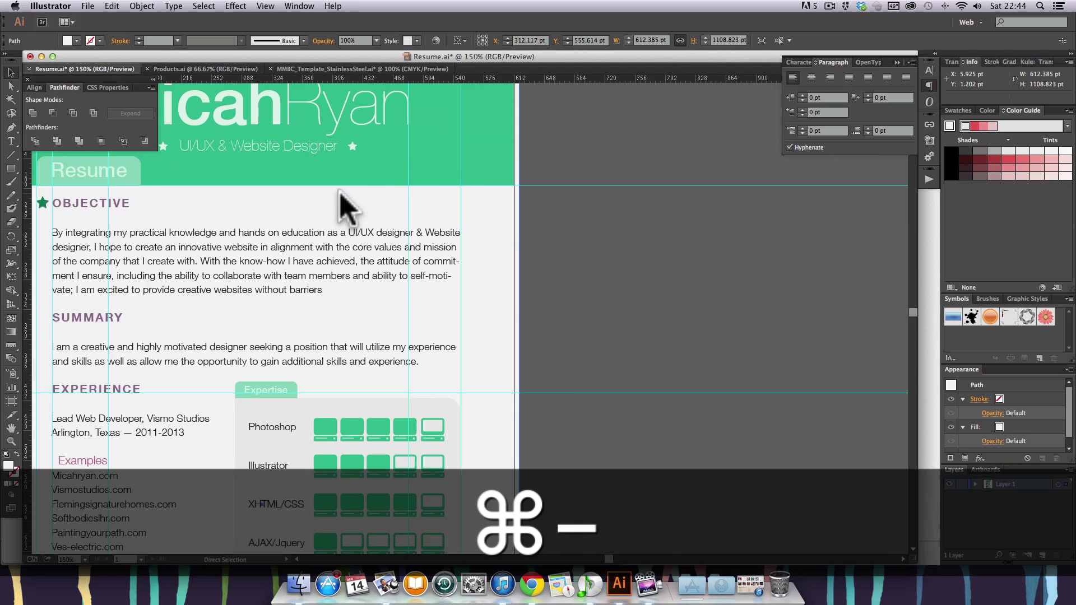
{"action": "scroll", "coordinate": [457, 280], "scroll_direction": "up", "scroll_amount": 2}
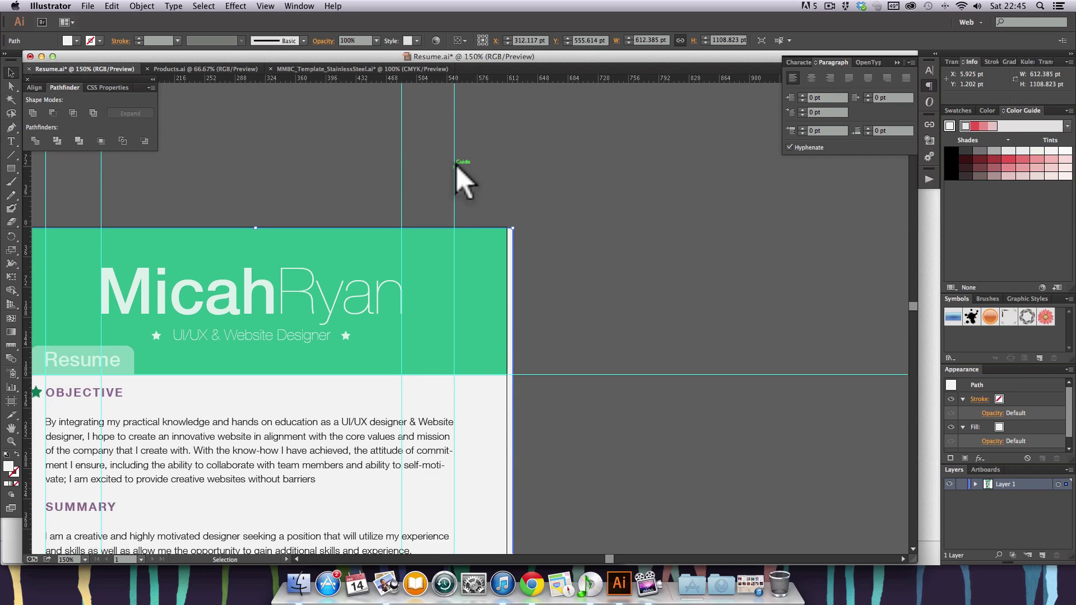
{"action": "left_click", "coordinate": [455, 172]}
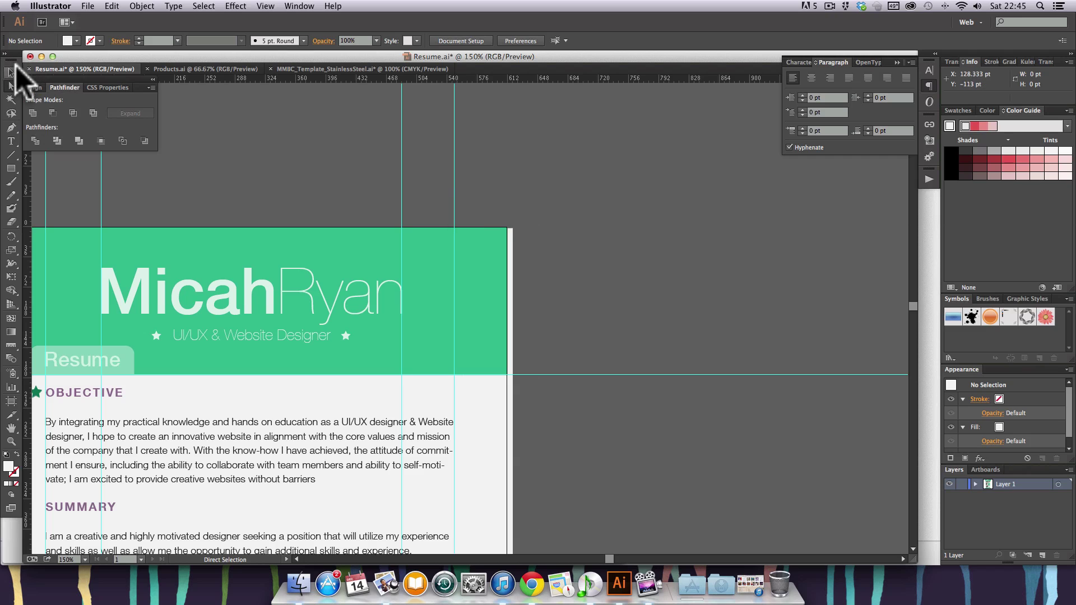
{"action": "left_click", "coordinate": [265, 6]}
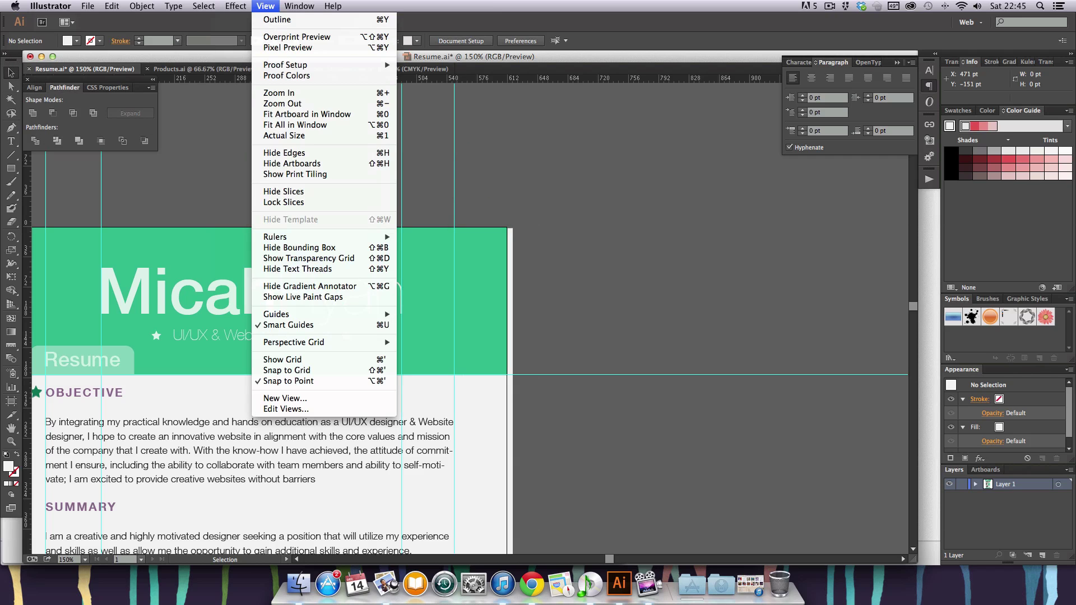
{"action": "mouse_move", "coordinate": [325, 315]}
{"action": "left_click", "coordinate": [431, 325]}
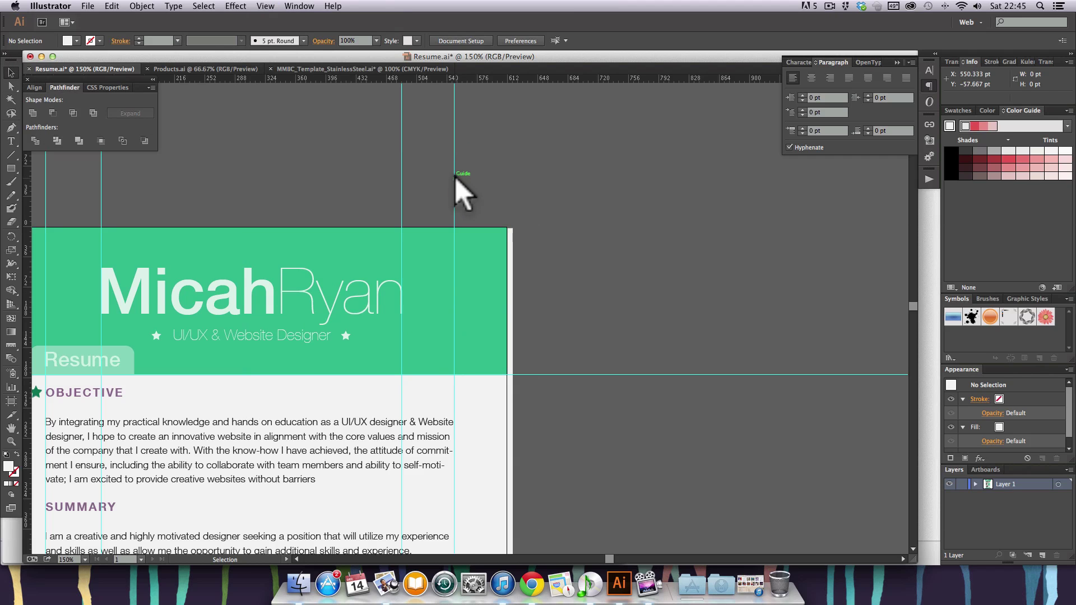
- Move the rightmost vertical guide to about X 550.17 pt, onto the body text frame's right edge, and check it against the selected frame
{"action": "left_click_drag", "start_coordinate": [456, 176], "coordinate": [456, 320]}
{"action": "scroll", "coordinate": [439, 331], "scroll_direction": "down", "scroll_amount": 10}
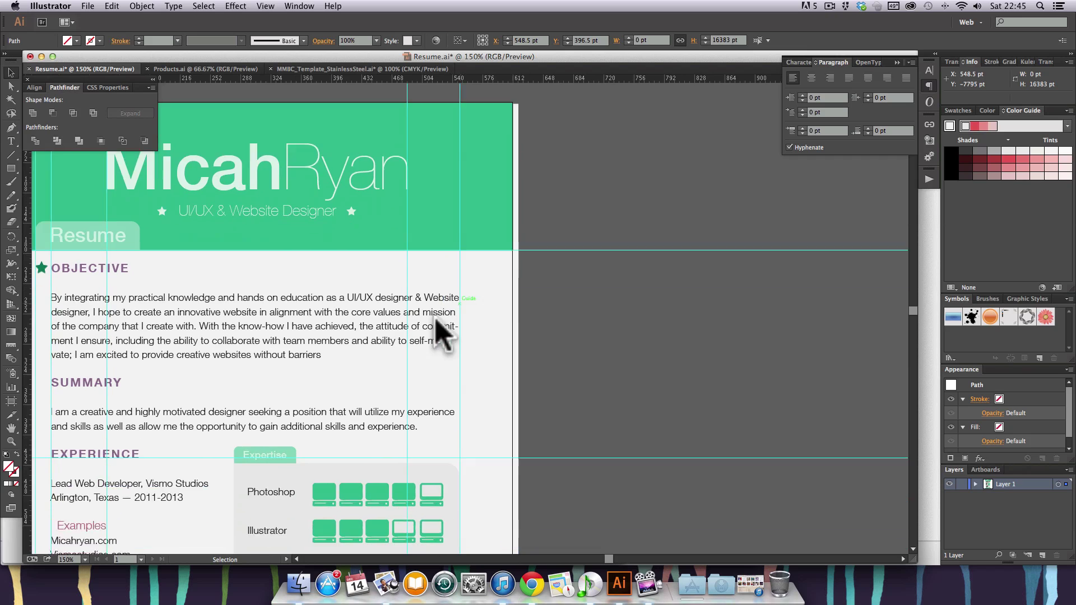
{"action": "left_click", "coordinate": [436, 193]}
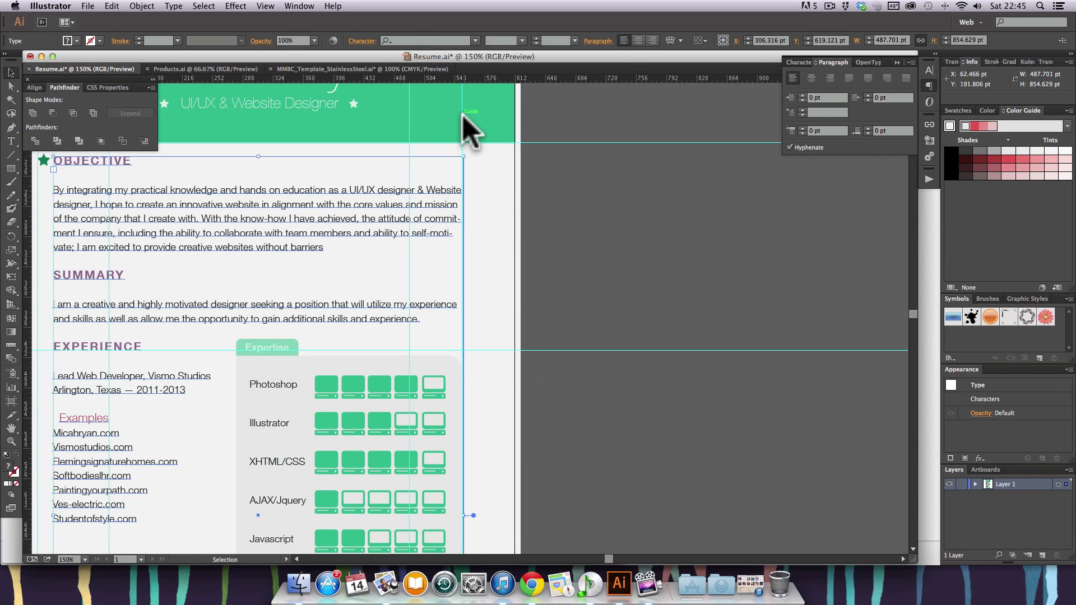
{"action": "left_click_drag", "start_coordinate": [464, 114], "coordinate": [465, 115]}
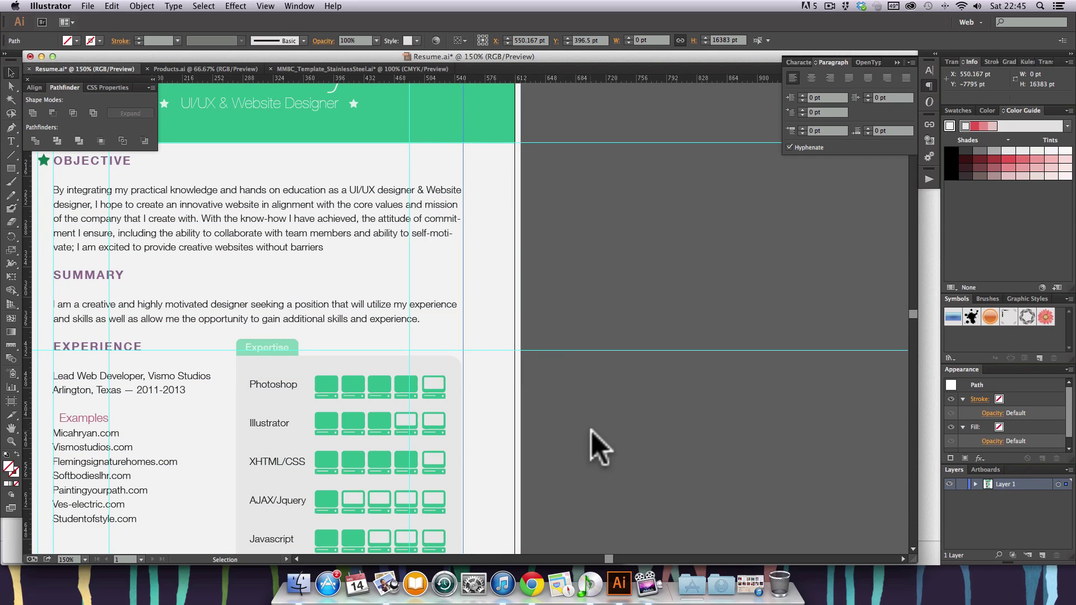
{"action": "scroll", "coordinate": [600, 372], "scroll_direction": "down", "scroll_amount": 6}
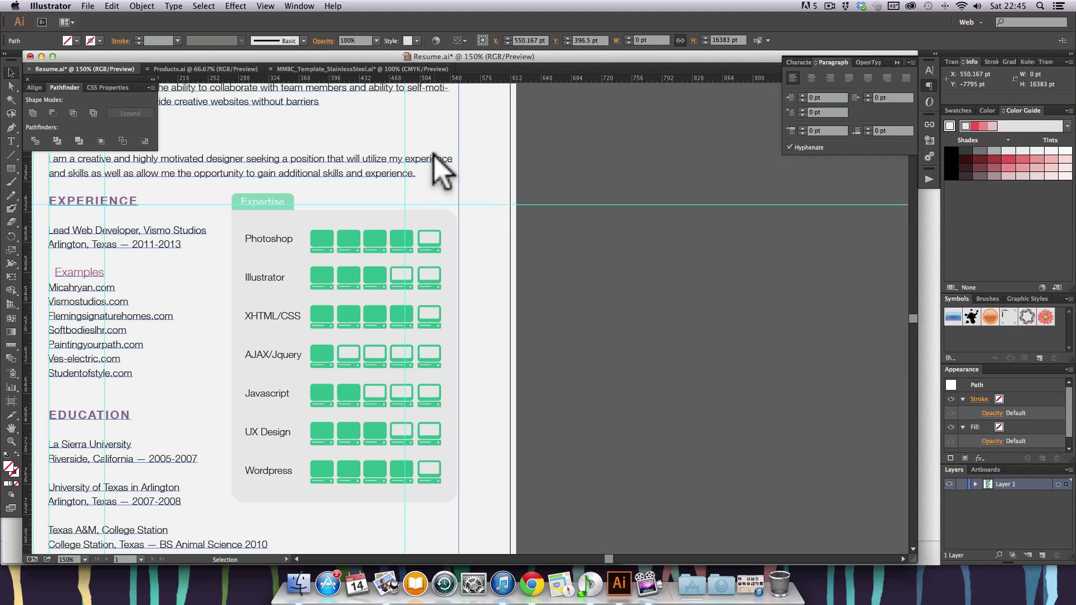
{"action": "left_click", "coordinate": [434, 157]}
{"action": "scroll", "coordinate": [645, 336], "scroll_direction": "down", "scroll_amount": 4}
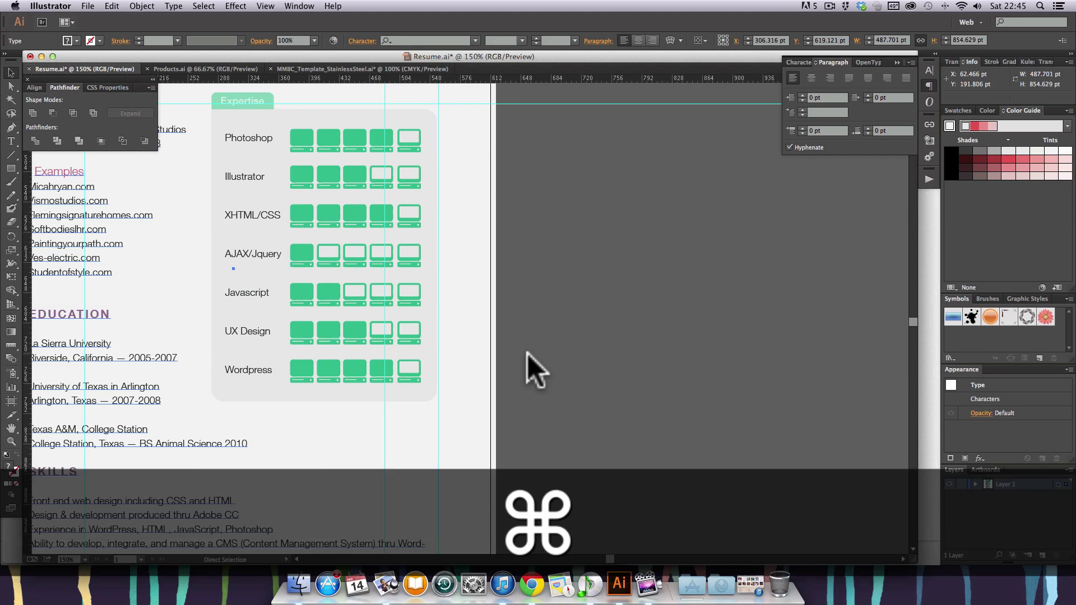
{"action": "key", "text": "super+minus"}
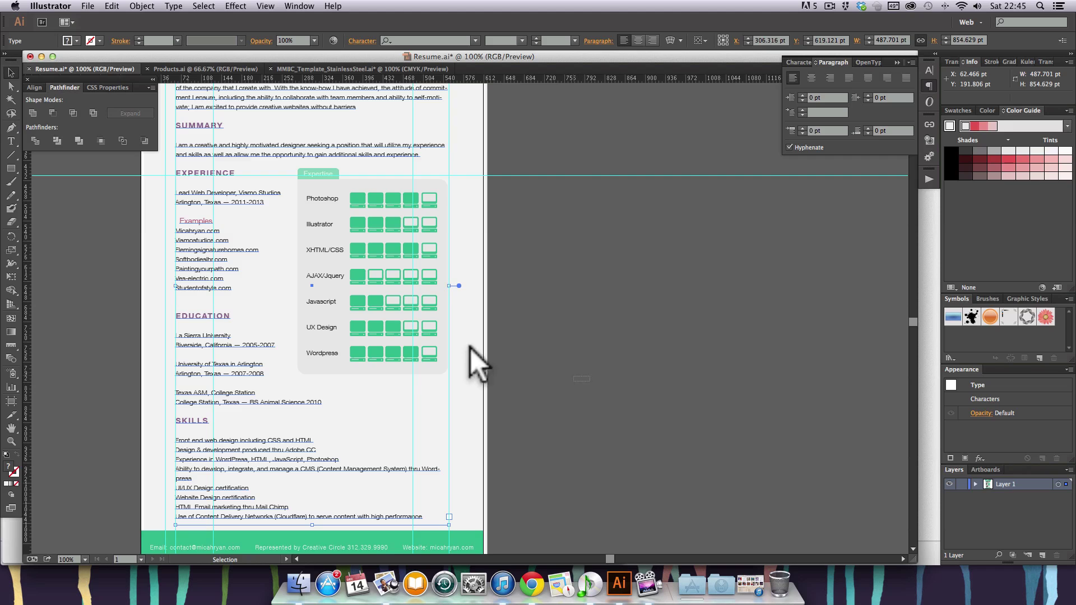
{"action": "left_click_drag", "start_coordinate": [314, 174], "coordinate": [373, 248]}
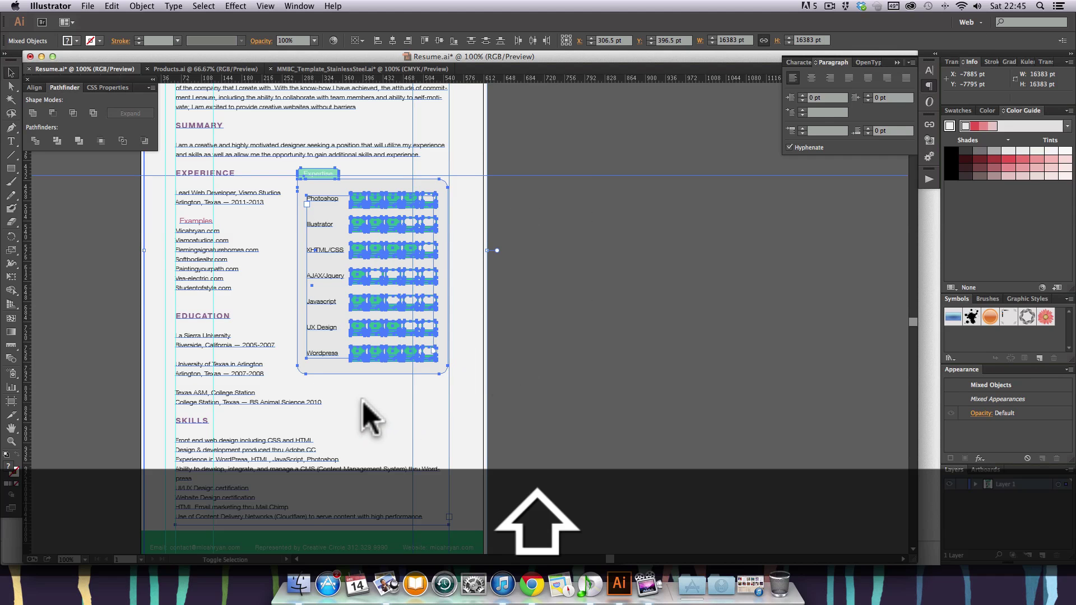
{"action": "left_click", "coordinate": [271, 388], "text": "shift"}
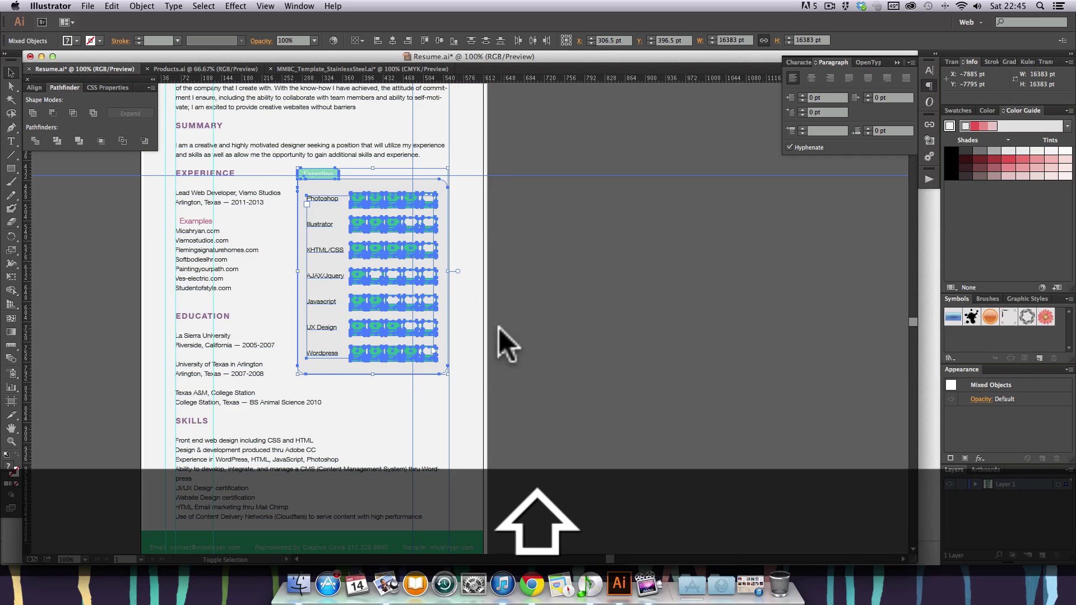
{"action": "left_click", "coordinate": [590, 322]}
{"action": "key", "text": "super+z"}
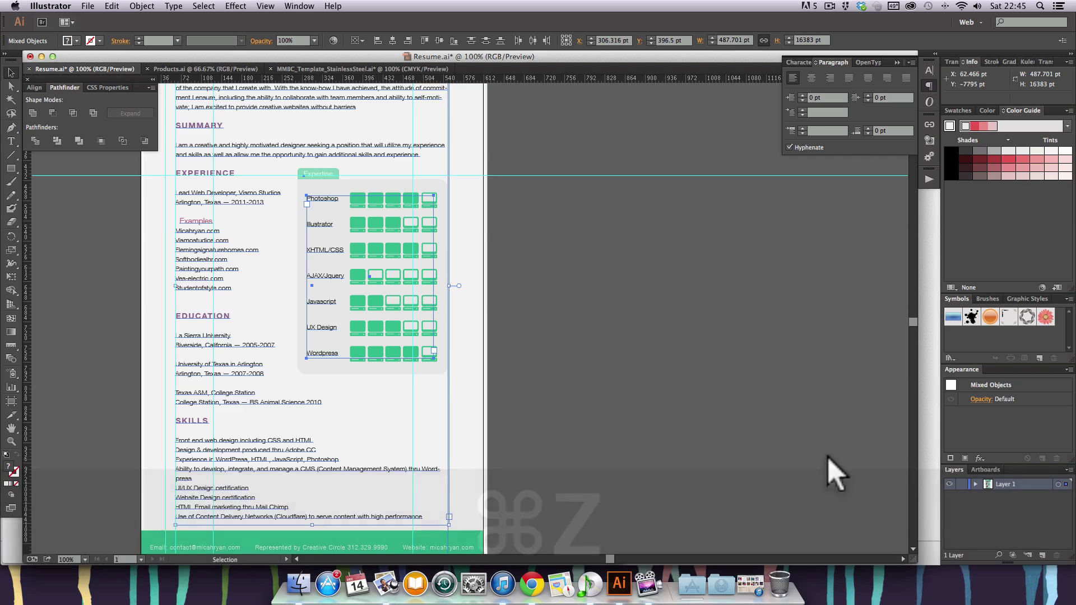
- Select the whole Expertise panel with its tab, labels and computer icons, leaving the page background and body text out of the selection
{"action": "left_click_drag", "start_coordinate": [586, 385], "coordinate": [343, 221]}
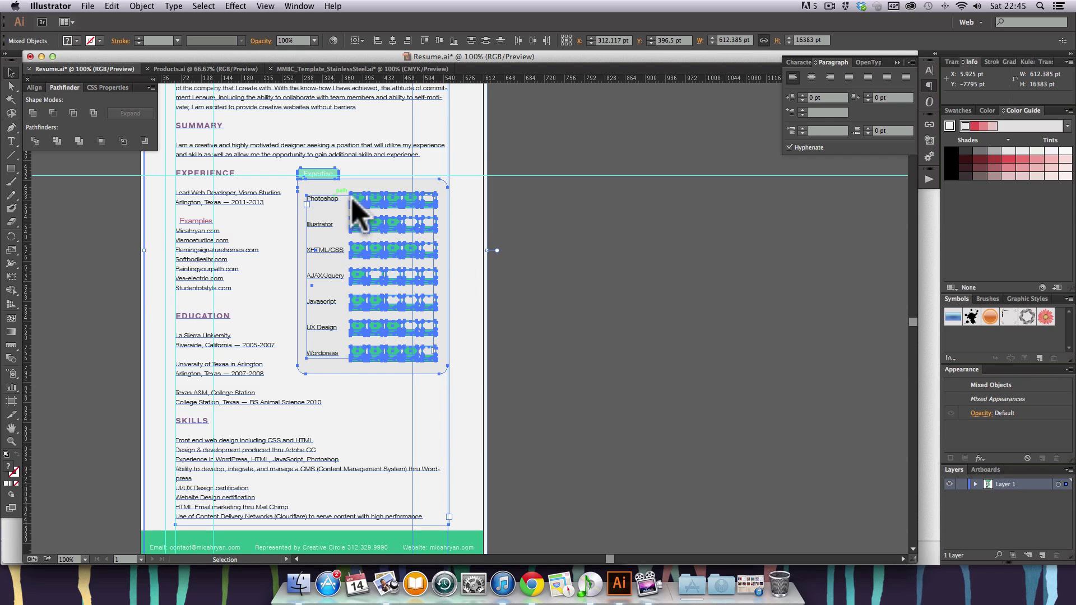
{"action": "left_click", "coordinate": [545, 307]}
{"action": "left_click_drag", "start_coordinate": [318, 175], "coordinate": [317, 170]}
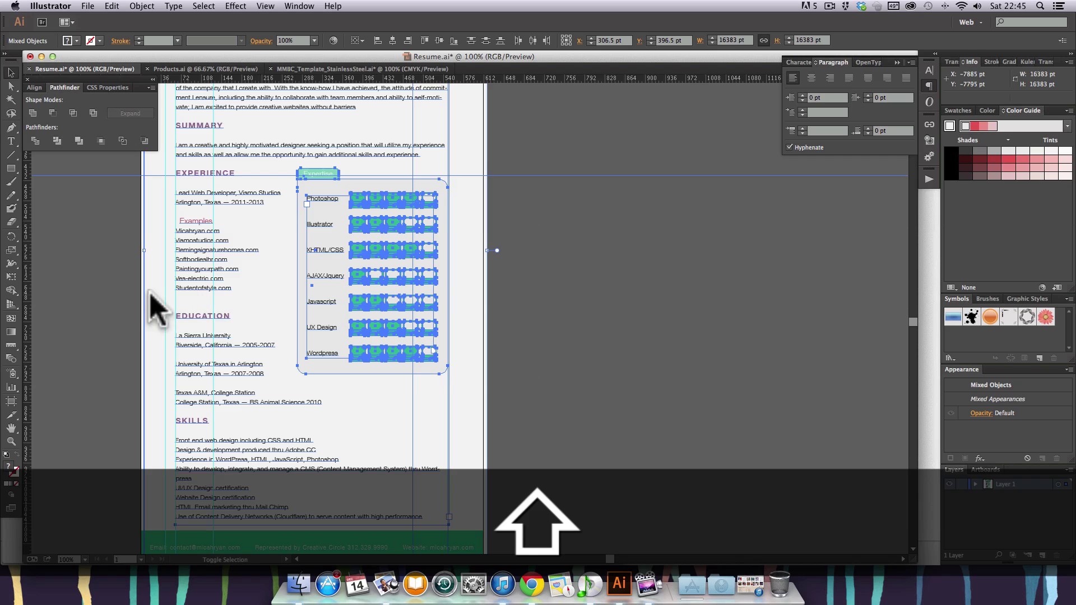
{"action": "left_click", "coordinate": [200, 247], "text": "shift"}
{"action": "left_click", "coordinate": [194, 237], "text": "shift"}
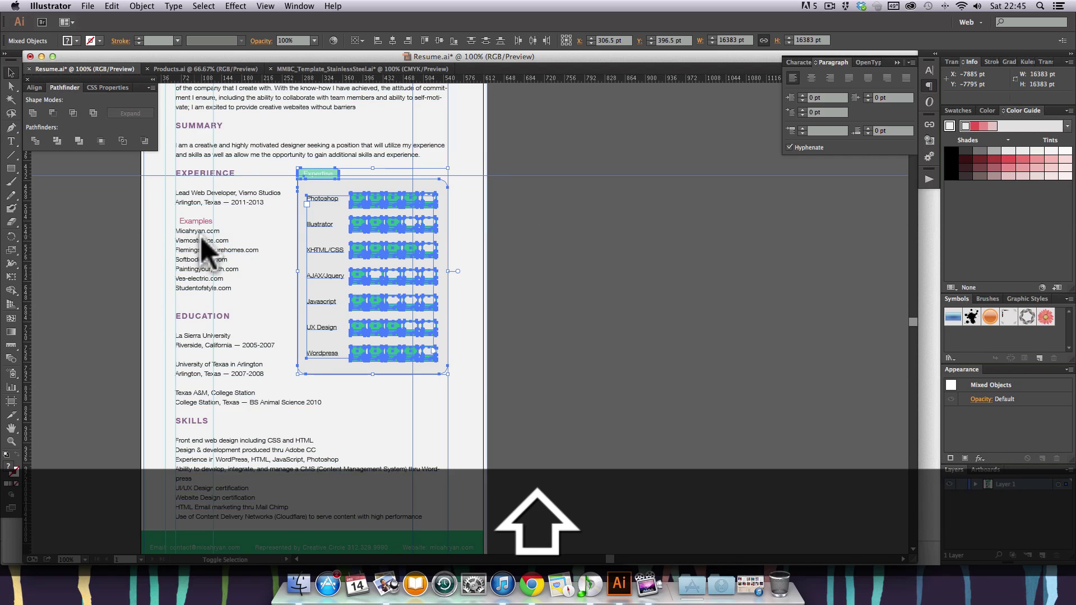
- Remove the vertical guides crossing and bordering the Expertise panel from the current selection
{"action": "key", "text": "super+space"}
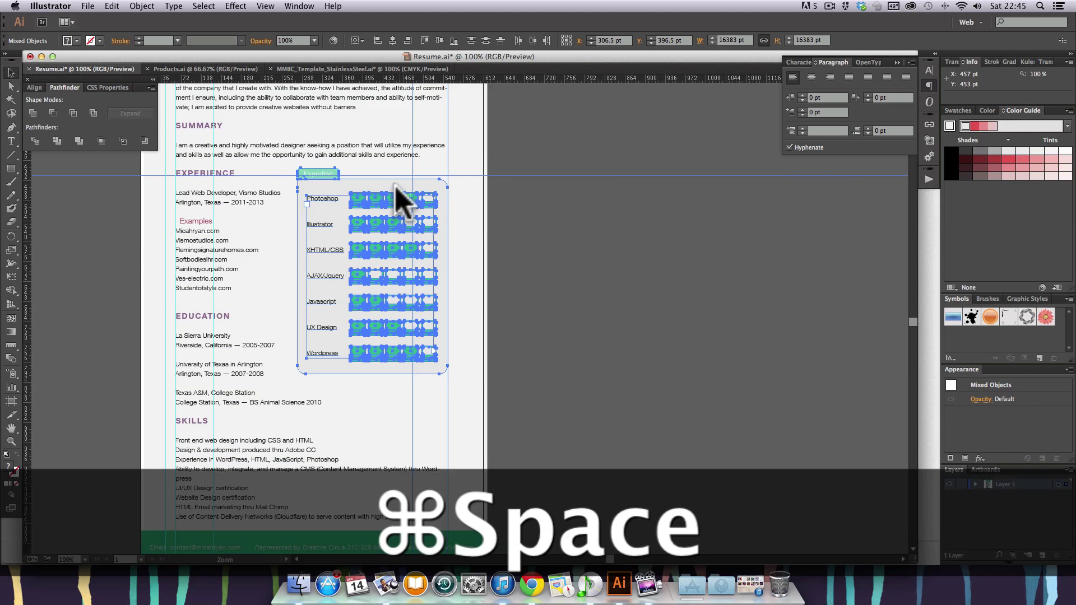
{"action": "left_click_drag", "start_coordinate": [453, 270], "coordinate": [457, 294]}
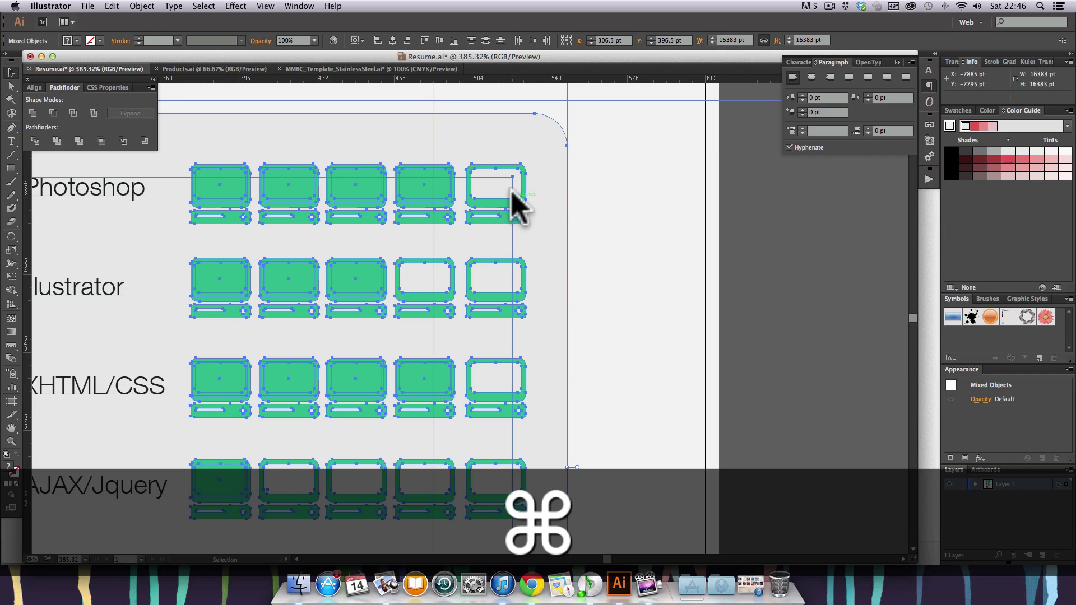
{"action": "left_click_drag", "start_coordinate": [487, 149], "coordinate": [485, 132]}
{"action": "key", "text": "super+z"}
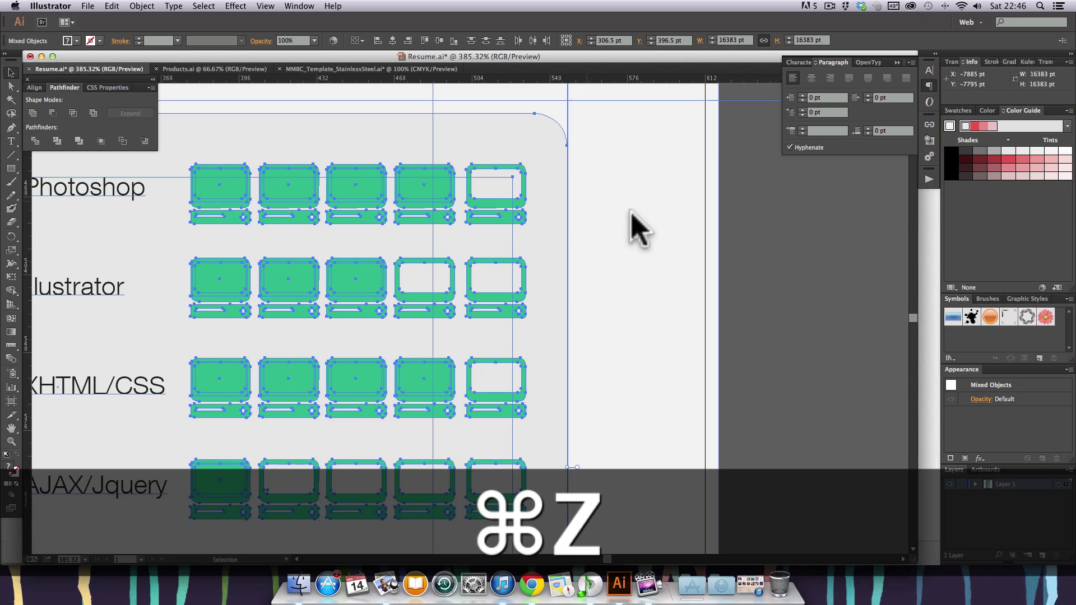
{"action": "key", "text": "super+minus"}
{"action": "key", "text": "super+minus"}
{"action": "key", "text": "super+minus"}
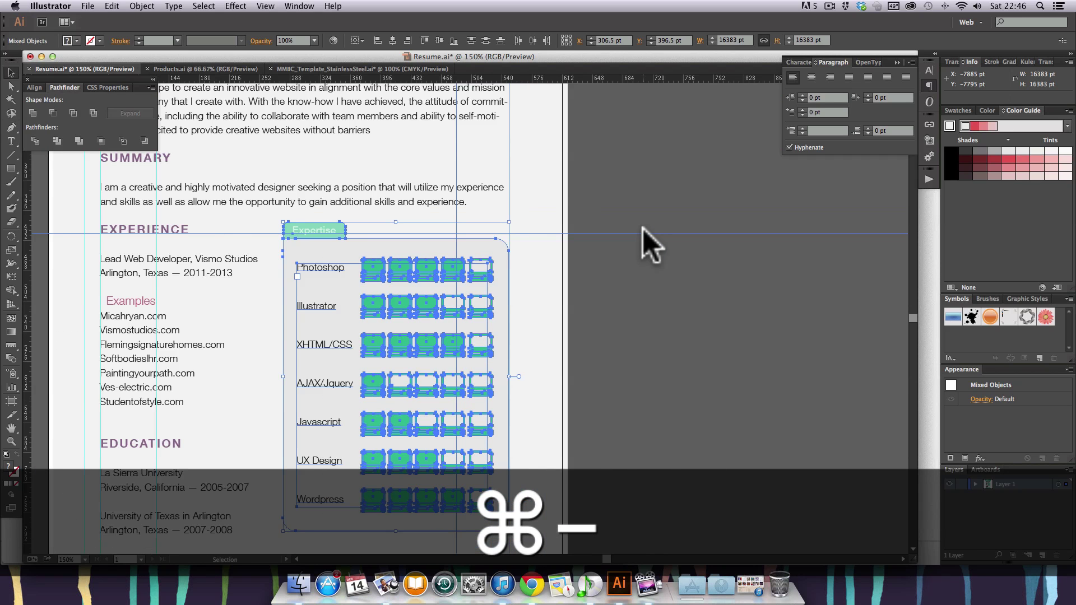
{"action": "left_click", "coordinate": [509, 146], "text": "shift"}
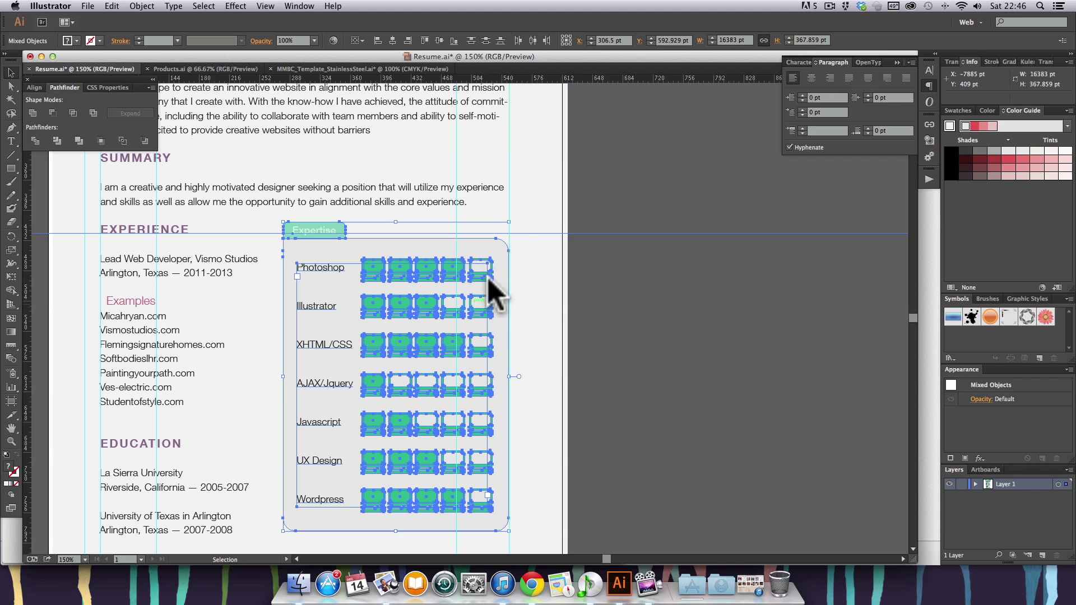
- Shift the selected Expertise panel horizontally to bring its right edge up to the rightmost vertical guide, and clear the selection
{"action": "key", "text": "super+space"}
{"action": "left_click_drag", "start_coordinate": [400, 214], "coordinate": [535, 277]}
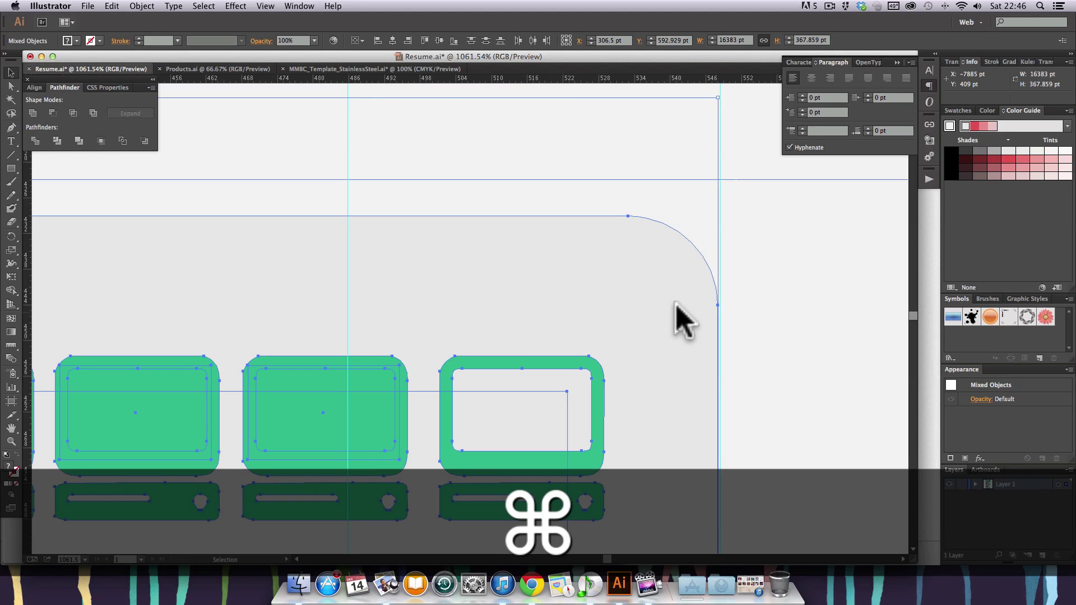
{"action": "key", "text": "super+space"}
{"action": "left_click_drag", "start_coordinate": [668, 269], "coordinate": [746, 367]}
{"action": "left_click_drag", "start_coordinate": [439, 280], "coordinate": [457, 281]}
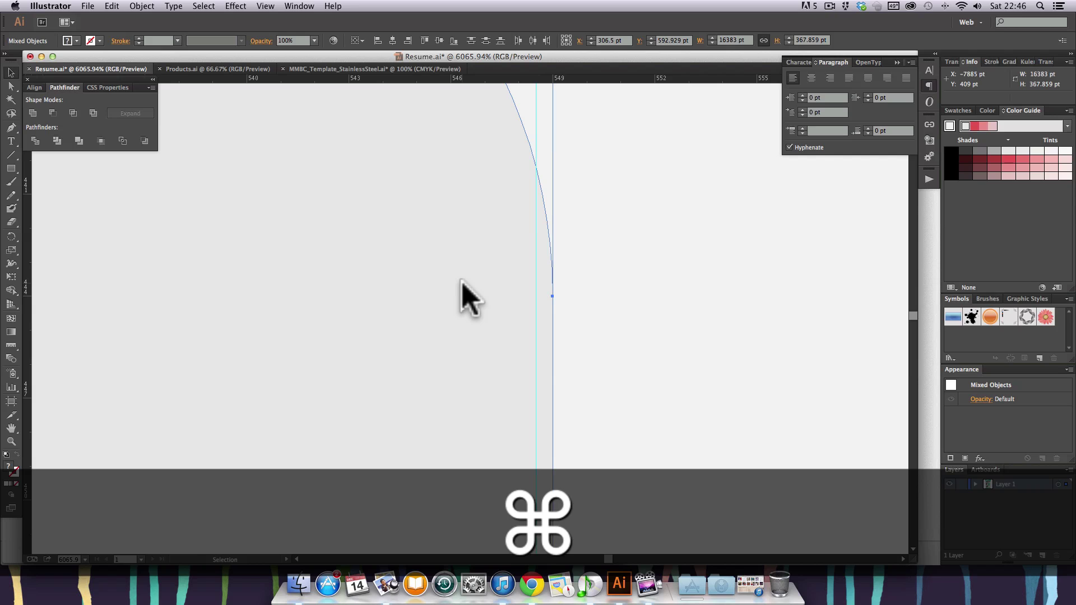
{"action": "key", "text": "super+minus"}
{"action": "key", "text": "super+minus"}
{"action": "key", "text": "super+minus"}
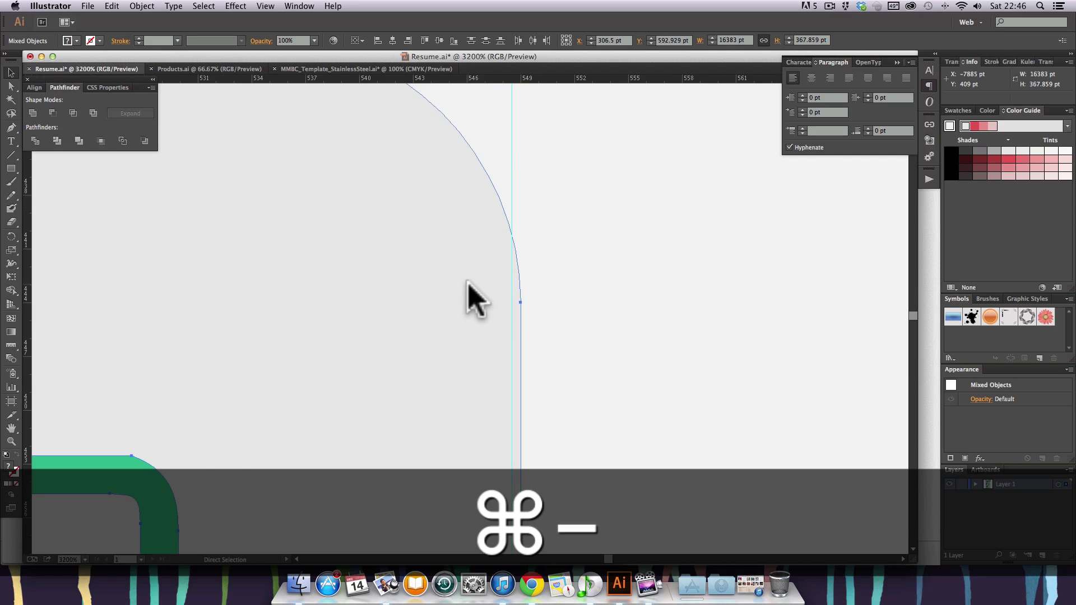
{"action": "left_click_drag", "start_coordinate": [468, 282], "coordinate": [516, 361]}
{"action": "key", "text": "super+space"}
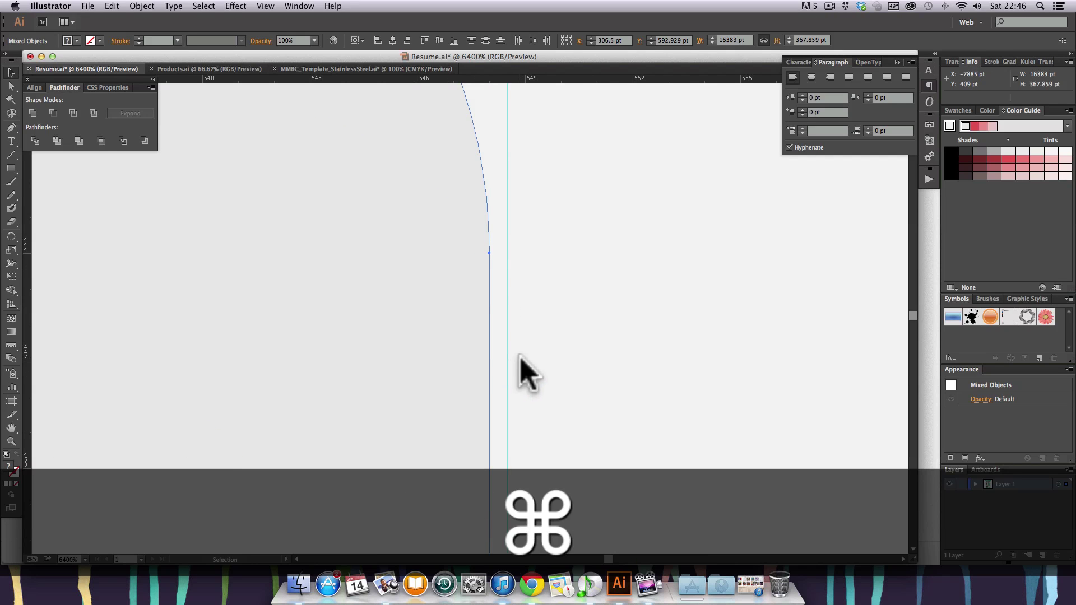
{"action": "key", "text": "super+equal"}
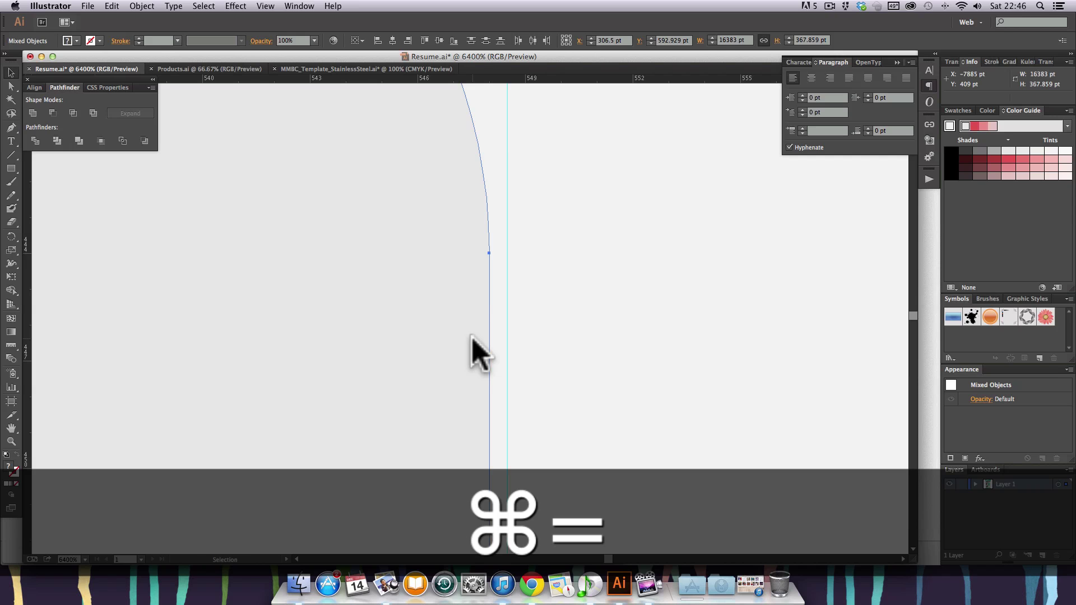
{"action": "left_click_drag", "start_coordinate": [464, 334], "coordinate": [482, 332]}
{"action": "key", "text": "super+minus"}
{"action": "key", "text": "super+minus"}
{"action": "key", "text": "super+minus"}
{"action": "key", "text": "super+minus"}
{"action": "key", "text": "super+minus"}
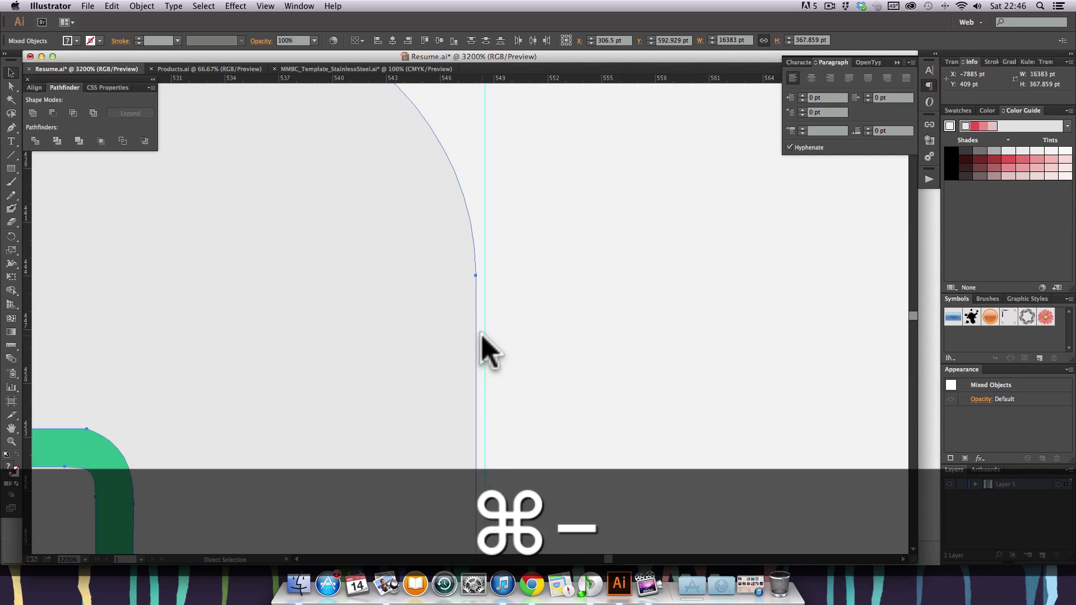
{"action": "key", "text": "super+minus"}
{"action": "key", "text": "super+minus"}
{"action": "key", "text": "super+minus"}
{"action": "key", "text": "super+minus"}
{"action": "key", "text": "super+minus"}
{"action": "key", "text": "super+minus"}
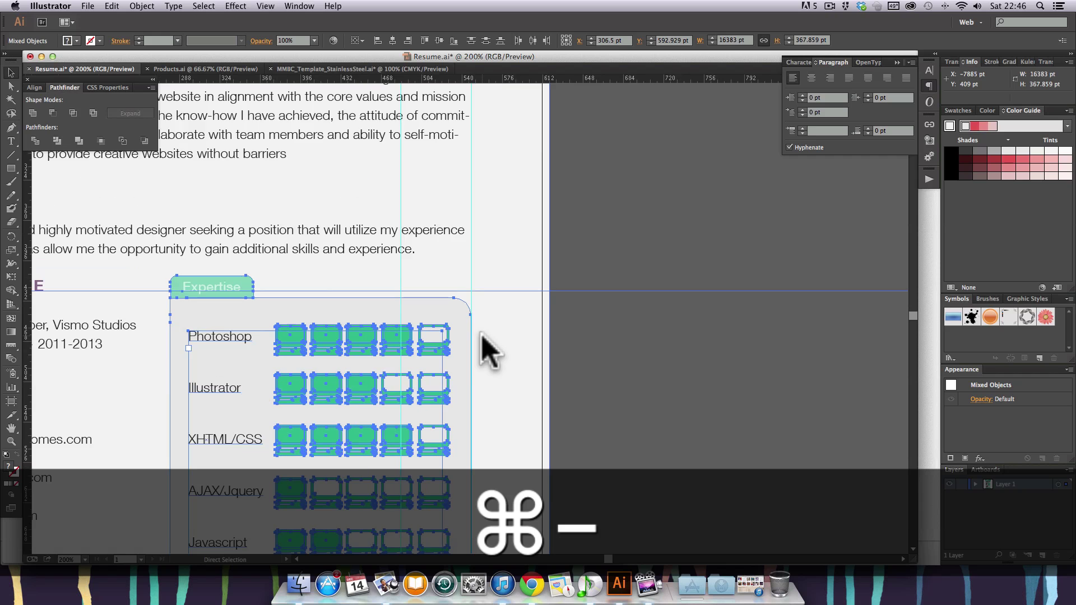
{"action": "scroll", "coordinate": [336, 353], "scroll_direction": "left", "scroll_amount": 5}
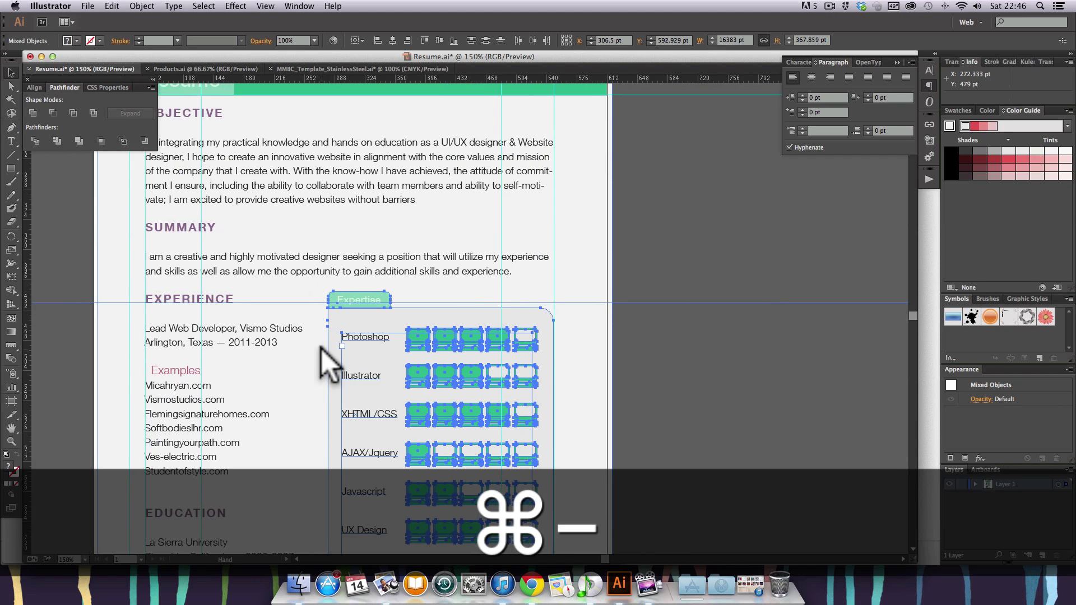
{"action": "left_click", "coordinate": [667, 353]}
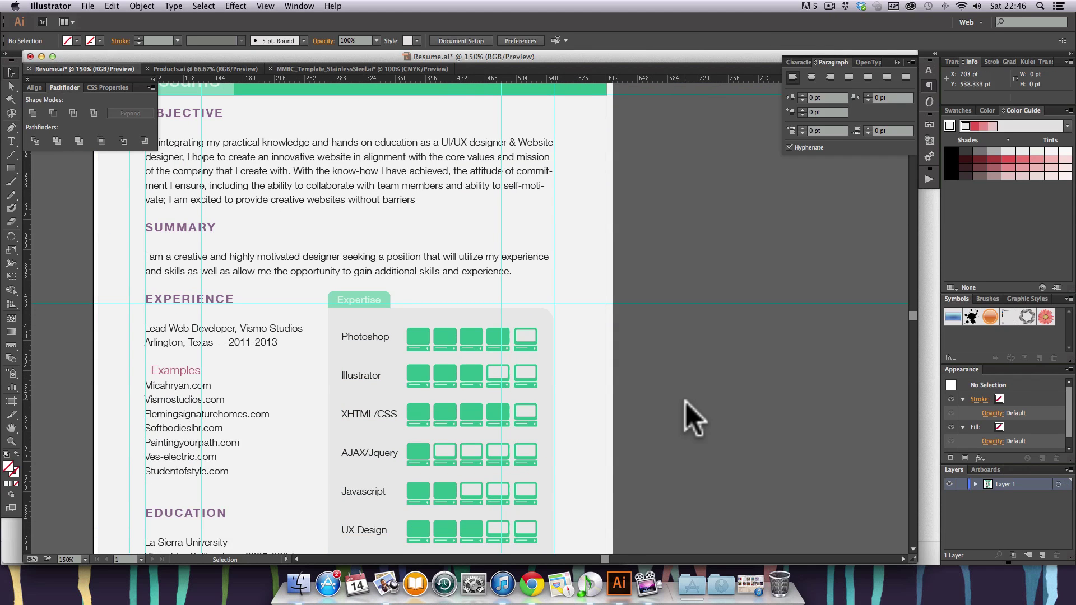
- Add a horizontal guide along the baseline of the Summary text's last line, at about Y 389 pt
{"action": "key", "text": "super+minus"}
{"action": "key", "text": "super+minus"}
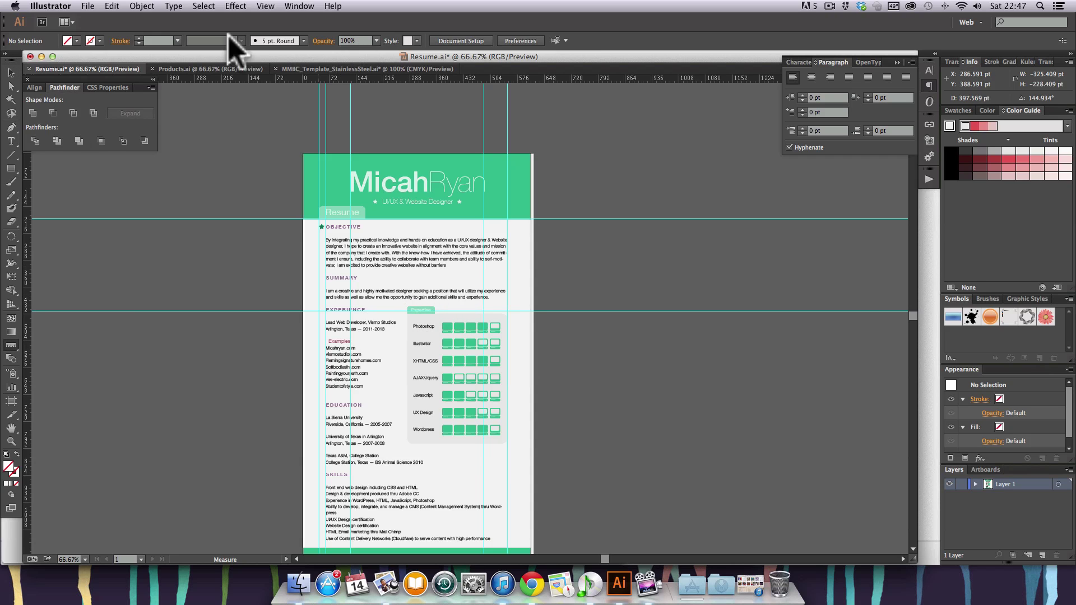
{"action": "key", "text": "v"}
{"action": "left_click_drag", "start_coordinate": [243, 75], "coordinate": [370, 296]}
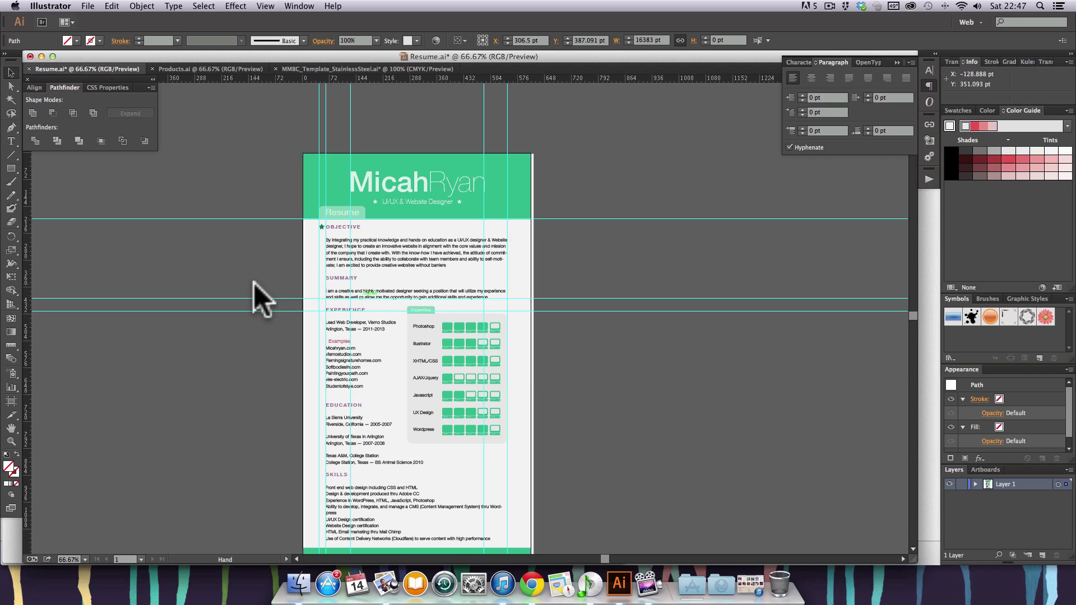
{"action": "key", "text": "super+space"}
{"action": "left_click_drag", "start_coordinate": [298, 284], "coordinate": [362, 344]}
{"action": "key", "text": "super+minus"}
{"action": "key", "text": "super+minus"}
{"action": "key", "text": "super+minus"}
{"action": "key", "text": "super+minus"}
{"action": "key", "text": "super+minus"}
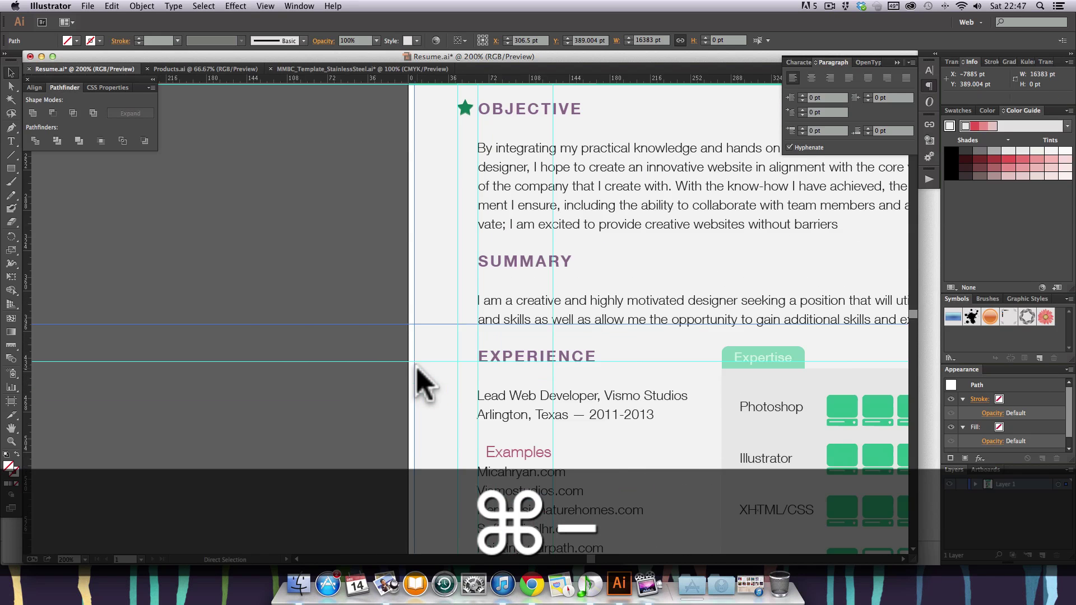
- Undo the stray vertical guide and add a horizontal guide across the Skills text at Y 941.5 pt
{"action": "scroll", "coordinate": [444, 212], "scroll_direction": "down", "scroll_amount": 10}
{"action": "scroll", "coordinate": [444, 212], "scroll_direction": "right", "scroll_amount": 4}
{"action": "scroll", "coordinate": [360, 396], "scroll_direction": "right", "scroll_amount": 7}
{"action": "scroll", "coordinate": [280, 358], "scroll_direction": "down", "scroll_amount": 4}
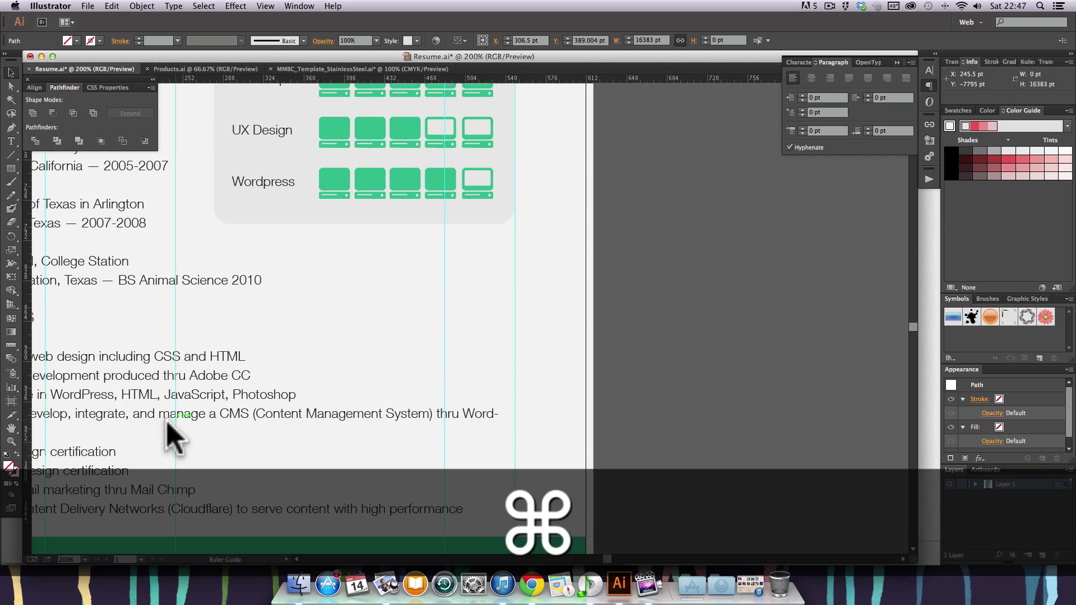
{"action": "key", "text": "super+z"}
{"action": "left_click_drag", "start_coordinate": [518, 323], "coordinate": [523, 409]}
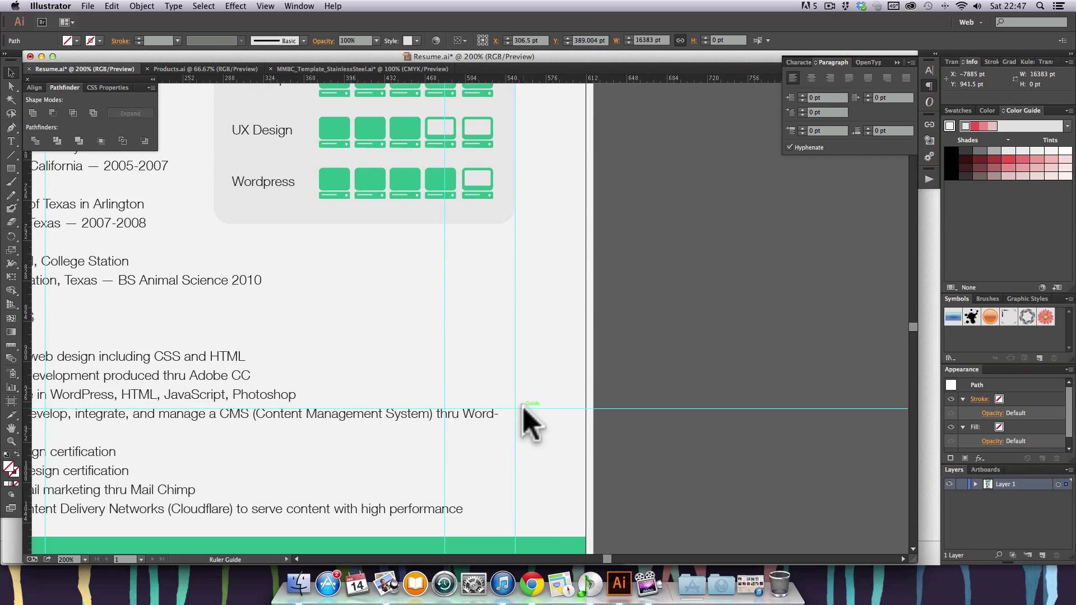
{"action": "key", "text": "super+minus"}
{"action": "key", "text": "super+minus"}
{"action": "key", "text": "super+minus"}
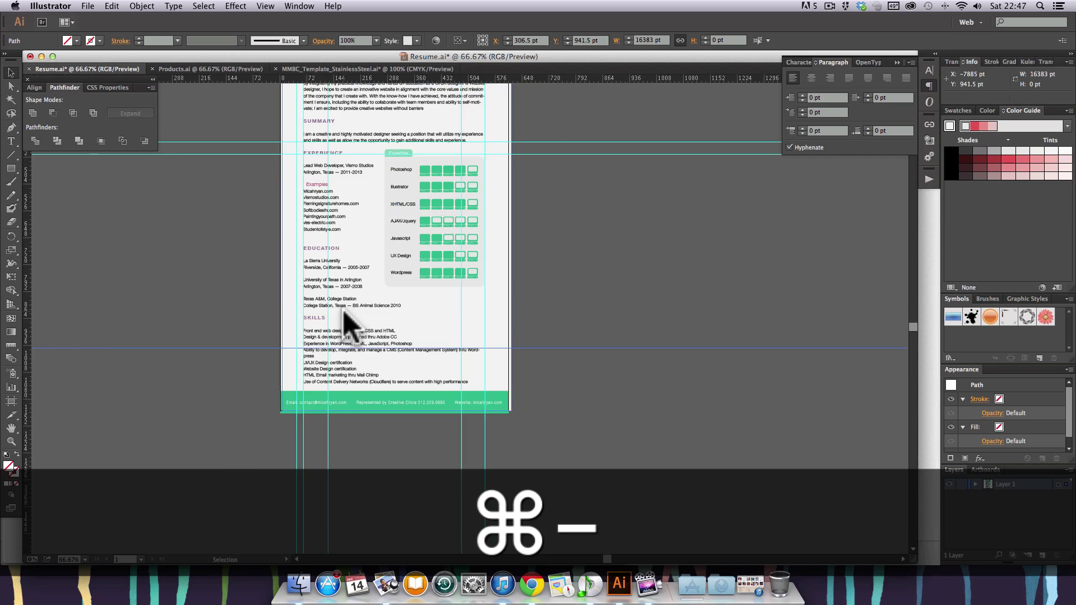
- Move the new horizontal guide up to about Y 822 pt, onto the baseline of the "College Station, Texas" line
{"action": "left_click_drag", "start_coordinate": [247, 344], "coordinate": [246, 304]}
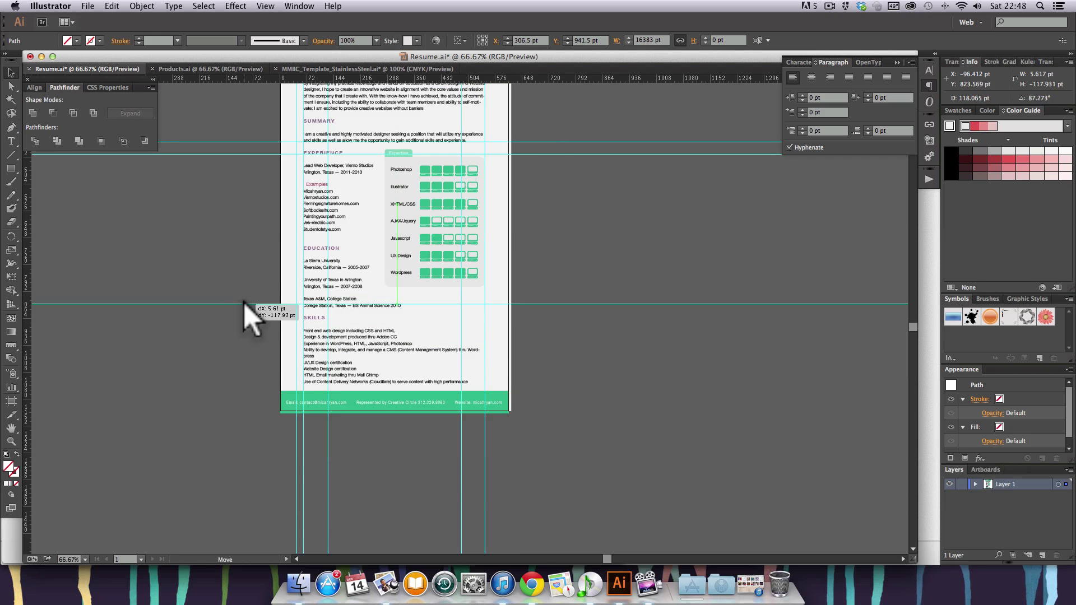
{"action": "key", "text": "super+space"}
{"action": "left_click_drag", "start_coordinate": [336, 302], "coordinate": [393, 331]}
{"action": "left_click_drag", "start_coordinate": [477, 184], "coordinate": [477, 178]}
{"action": "key", "text": "super+minus"}
{"action": "key", "text": "super+minus"}
{"action": "key", "text": "super+minus"}
{"action": "key", "text": "super+minus"}
{"action": "key", "text": "super+minus"}
{"action": "key", "text": "super+minus"}
{"action": "key", "text": "super+minus"}
{"action": "key", "text": "super+minus"}
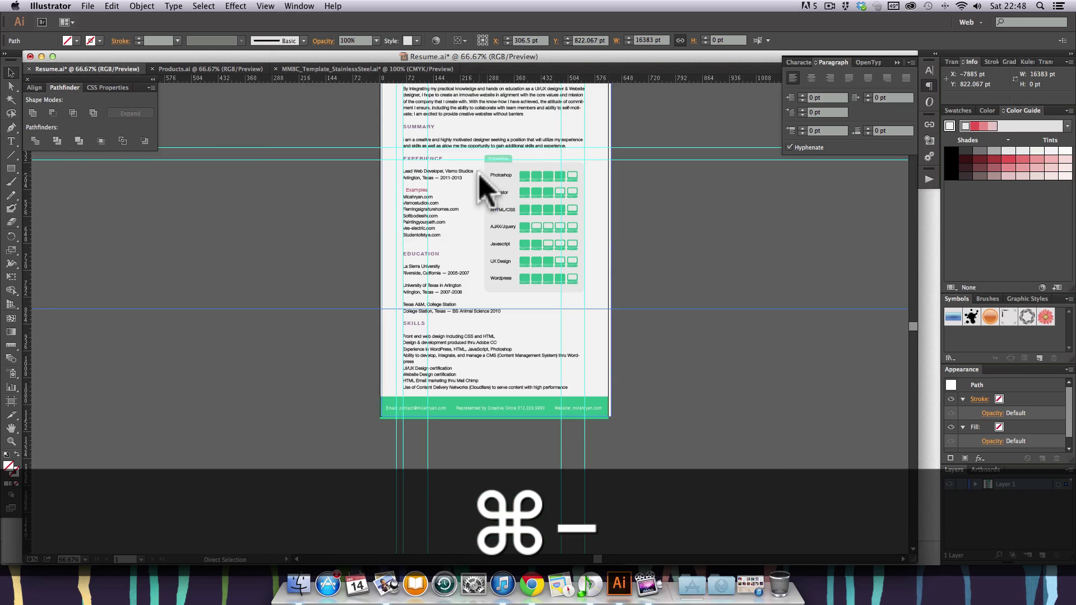
- Measure the vertical distance from the Experience heading's guide to the College Station line's guide, and the Expertise panel's height including its tab
{"action": "left_click", "coordinate": [11, 346]}
{"action": "key", "text": "super+space"}
{"action": "left_click_drag", "start_coordinate": [480, 324], "coordinate": [324, 147]}
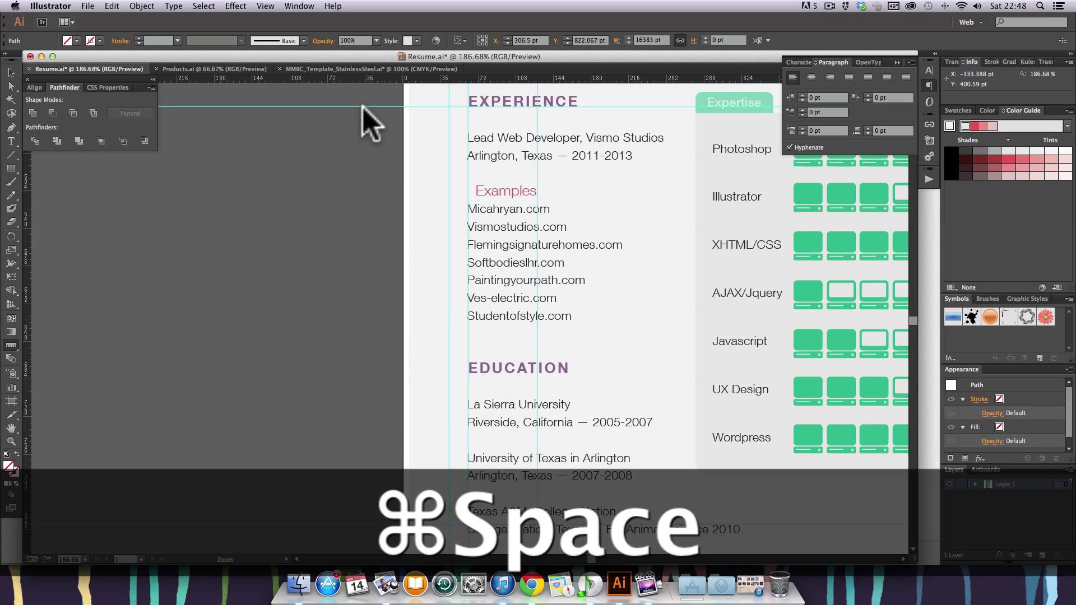
{"action": "left_click_drag", "start_coordinate": [361, 106], "coordinate": [352, 521]}
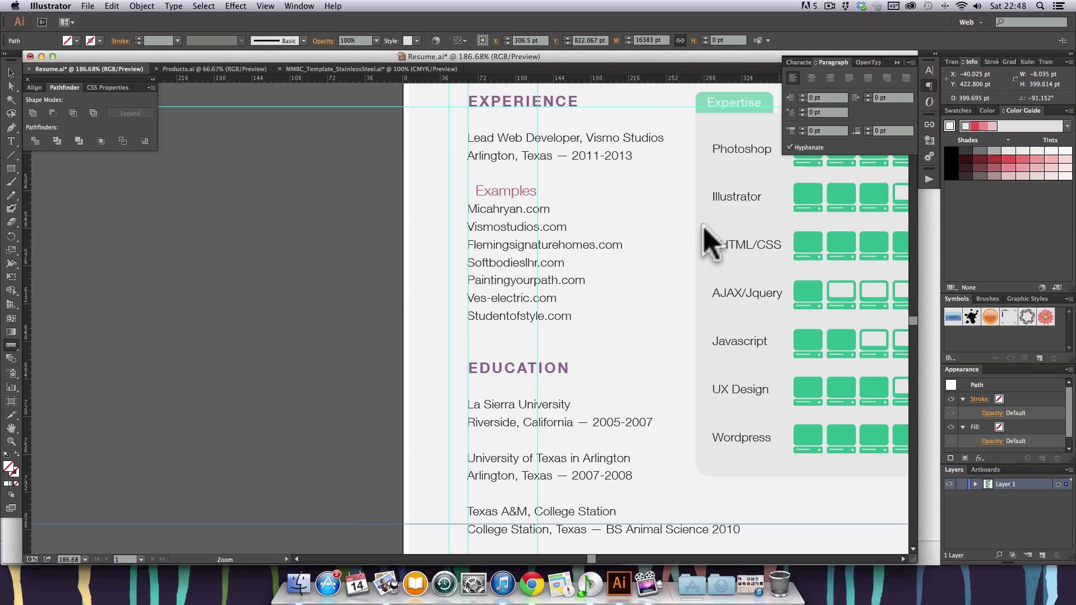
{"action": "left_click_drag", "start_coordinate": [707, 226], "coordinate": [428, 226]}
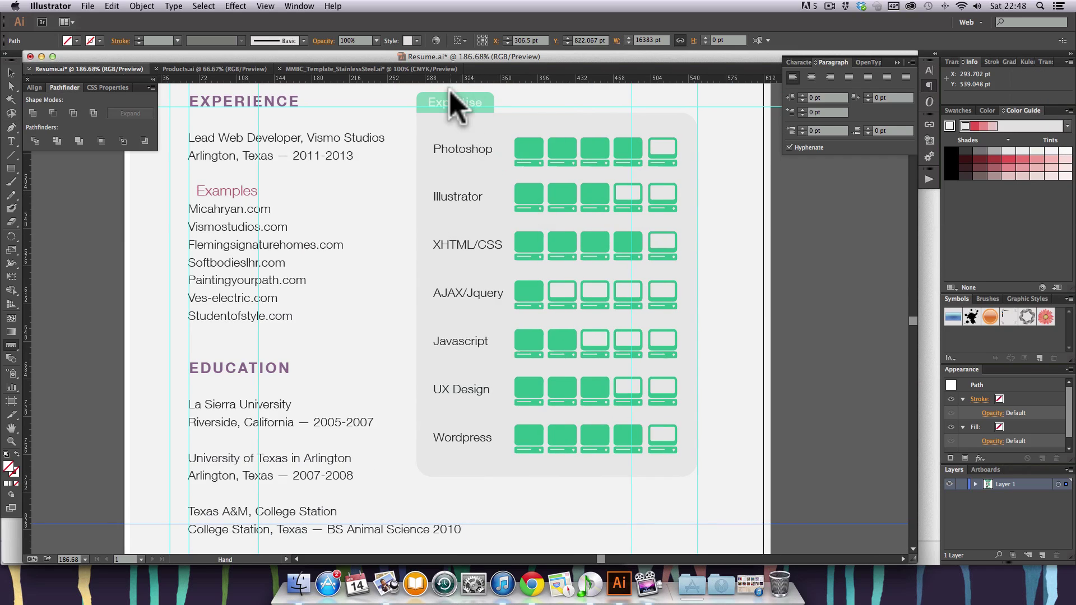
{"action": "left_click_drag", "start_coordinate": [449, 90], "coordinate": [445, 475]}
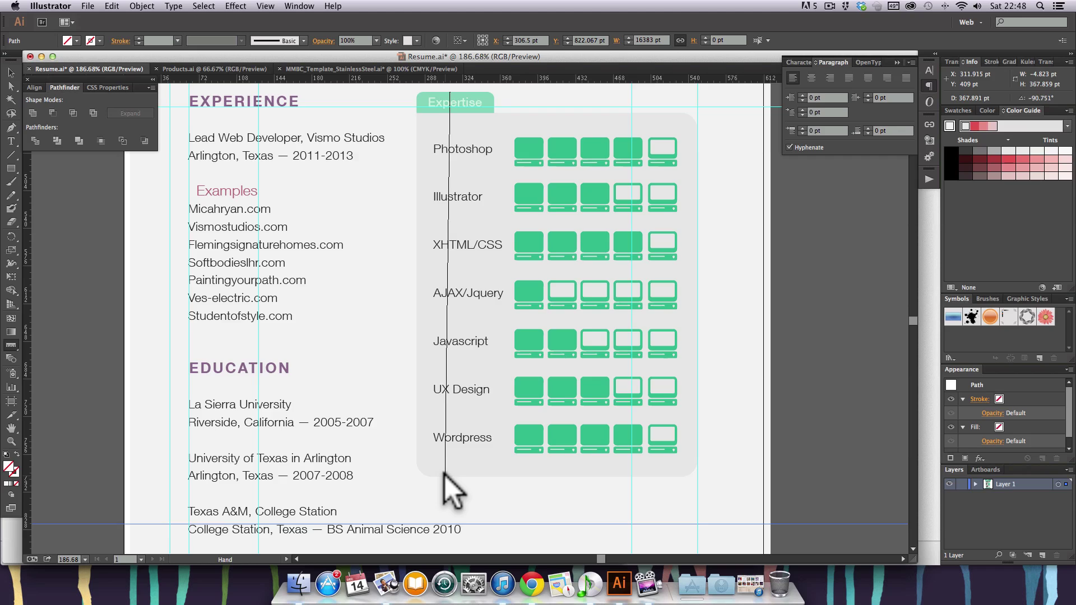
{"action": "left_click_drag", "start_coordinate": [445, 476], "coordinate": [445, 475]}
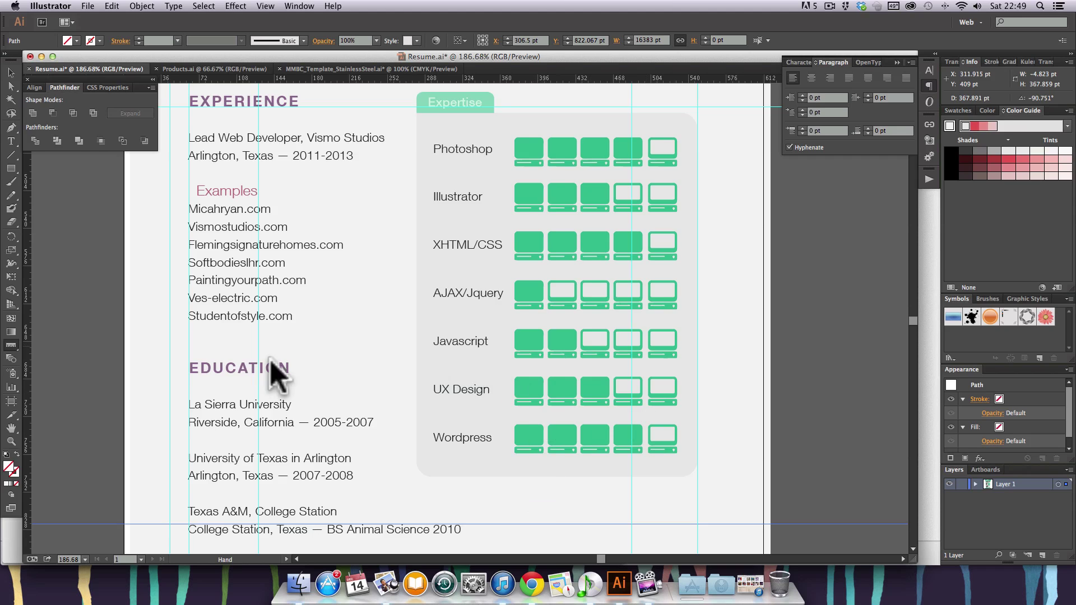
- Measure about 16 pt down from the guide under the Summary text and add a horizontal guide there, at about Y 404.6 pt
{"action": "key", "text": "v"}
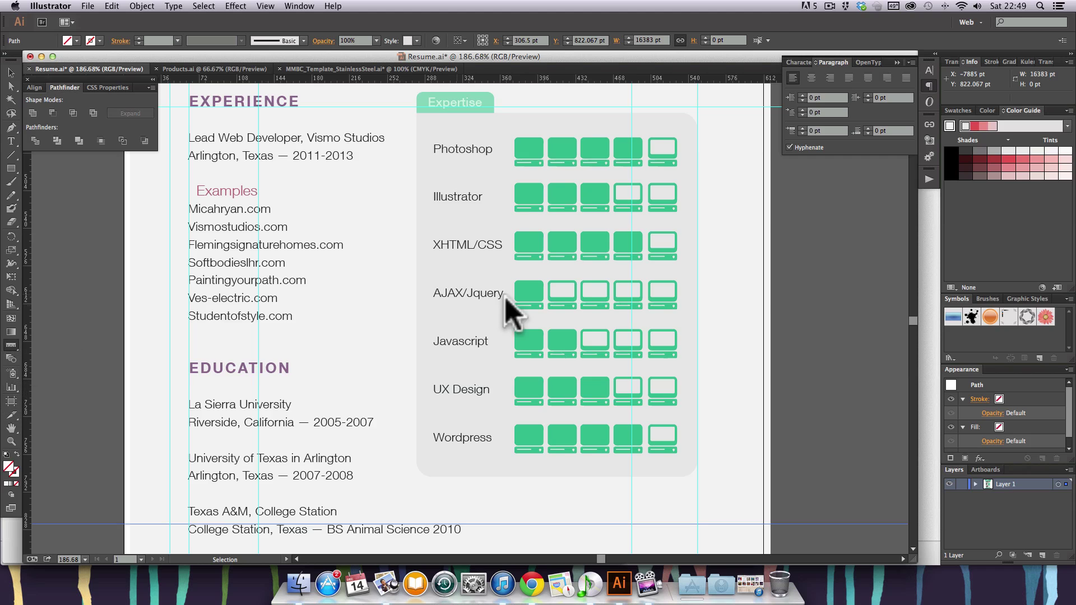
{"action": "key", "text": "h"}
{"action": "scroll", "coordinate": [553, 312], "scroll_direction": "up", "scroll_amount": 5}
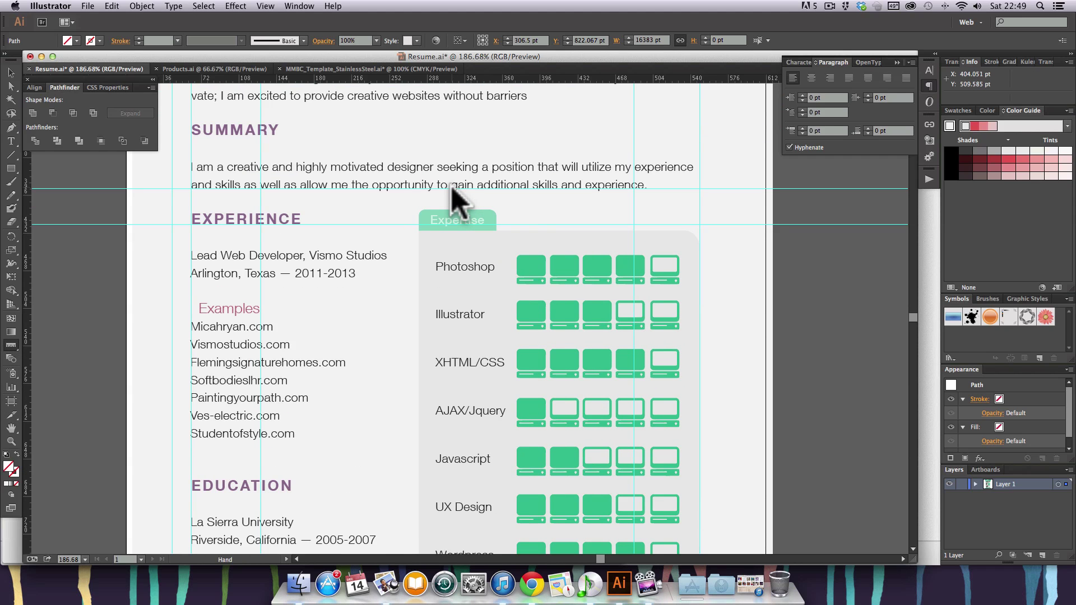
{"action": "key", "text": "super+space"}
{"action": "left_click_drag", "start_coordinate": [178, 190], "coordinate": [347, 224]}
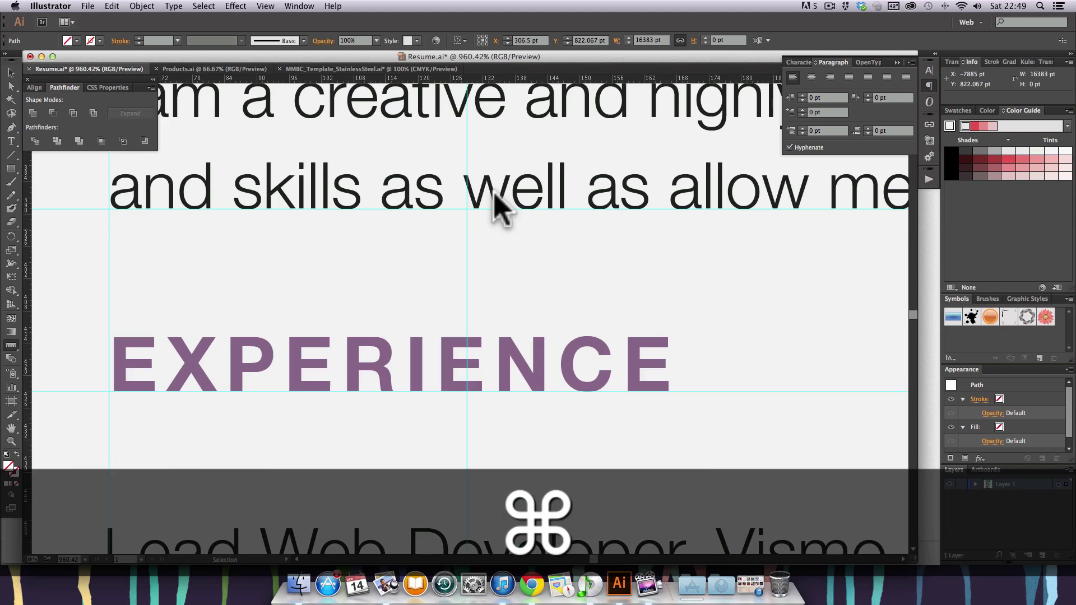
{"action": "scroll", "coordinate": [697, 241], "scroll_direction": "right", "scroll_amount": 15}
{"action": "scroll", "coordinate": [696, 241], "scroll_direction": "down", "scroll_amount": 2}
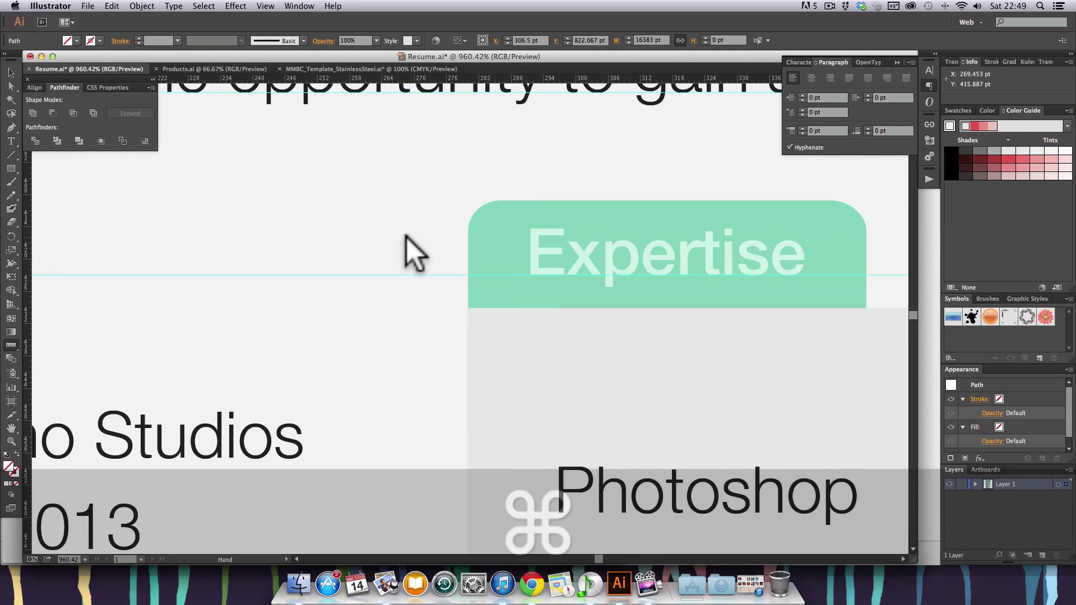
{"action": "scroll", "coordinate": [406, 237], "scroll_direction": "up", "scroll_amount": 1}
{"action": "scroll", "coordinate": [406, 237], "scroll_direction": "right", "scroll_amount": 1}
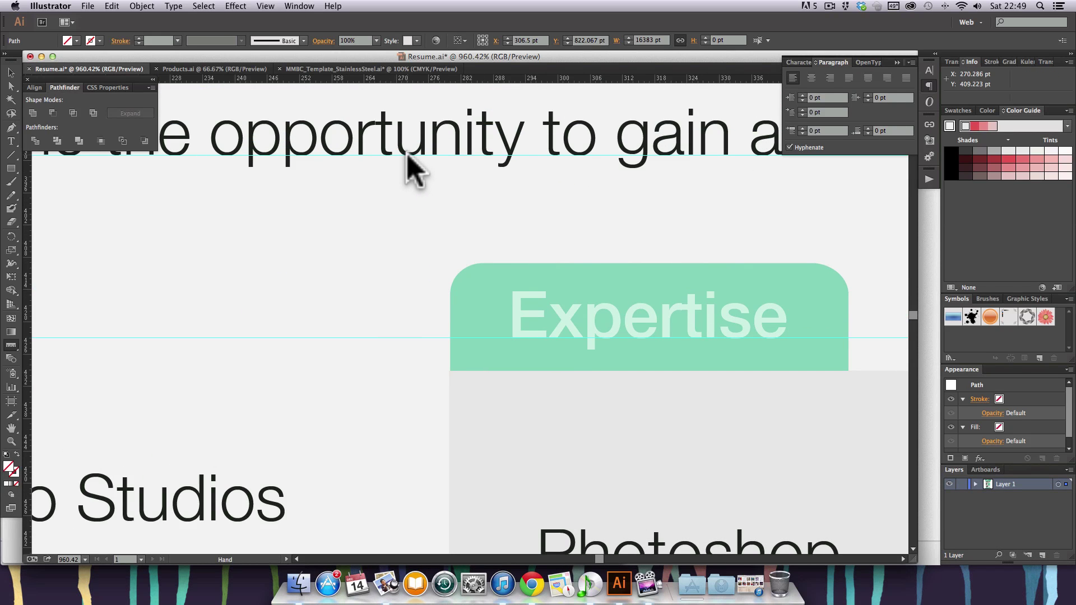
{"action": "mouse_move", "coordinate": [407, 155]}
{"action": "left_mouse_down"}
{"action": "mouse_move", "coordinate": [406, 336]}
{"action": "mouse_move", "coordinate": [407, 241]}
{"action": "left_mouse_up"}
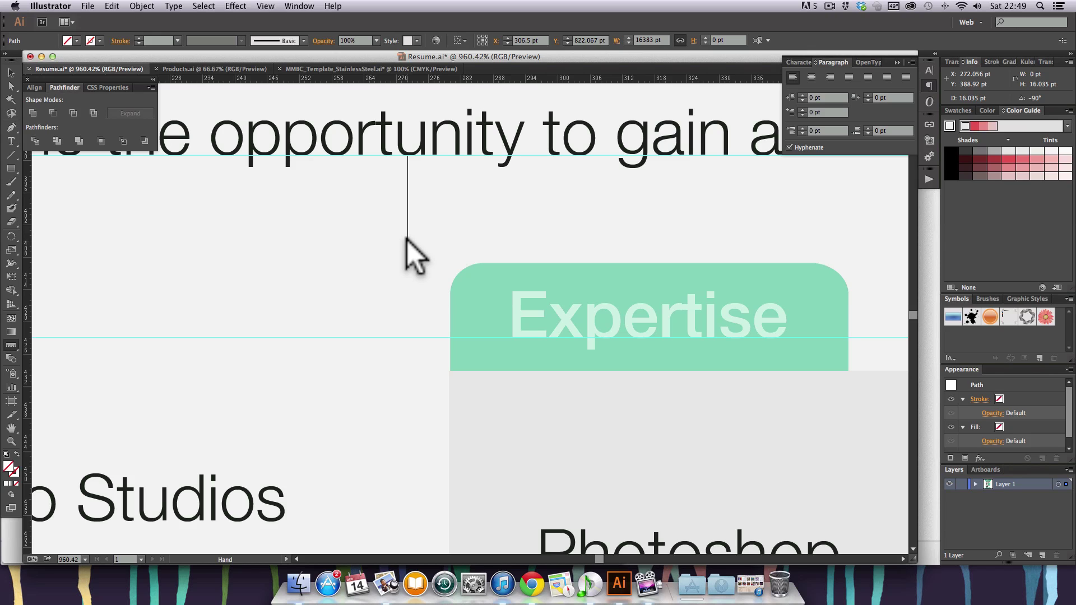
{"action": "left_click_drag", "start_coordinate": [407, 240], "coordinate": [407, 240]}
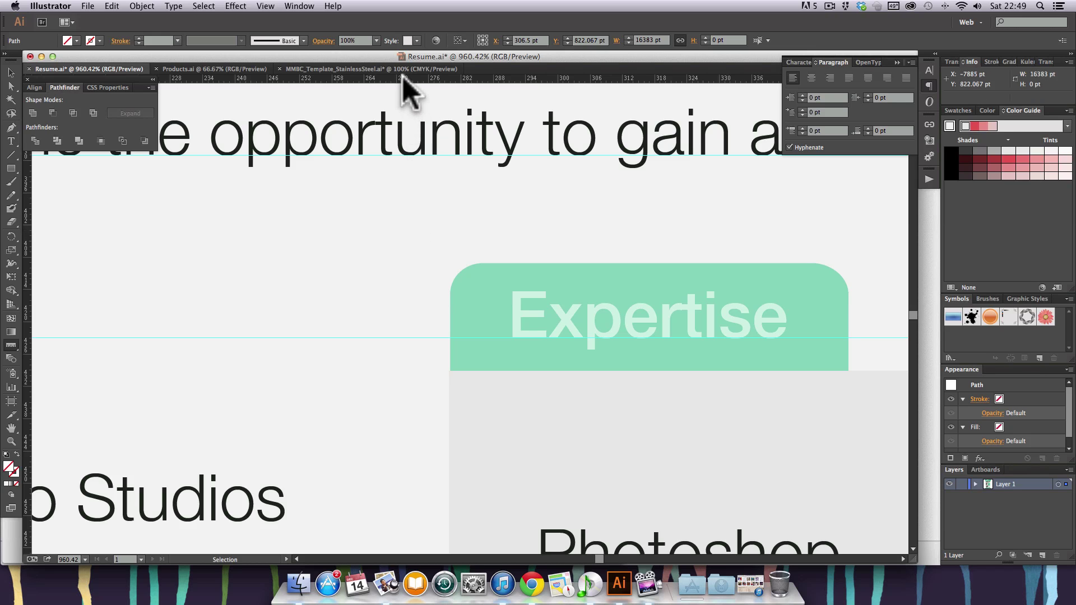
{"action": "left_click_drag", "start_coordinate": [402, 77], "coordinate": [414, 239]}
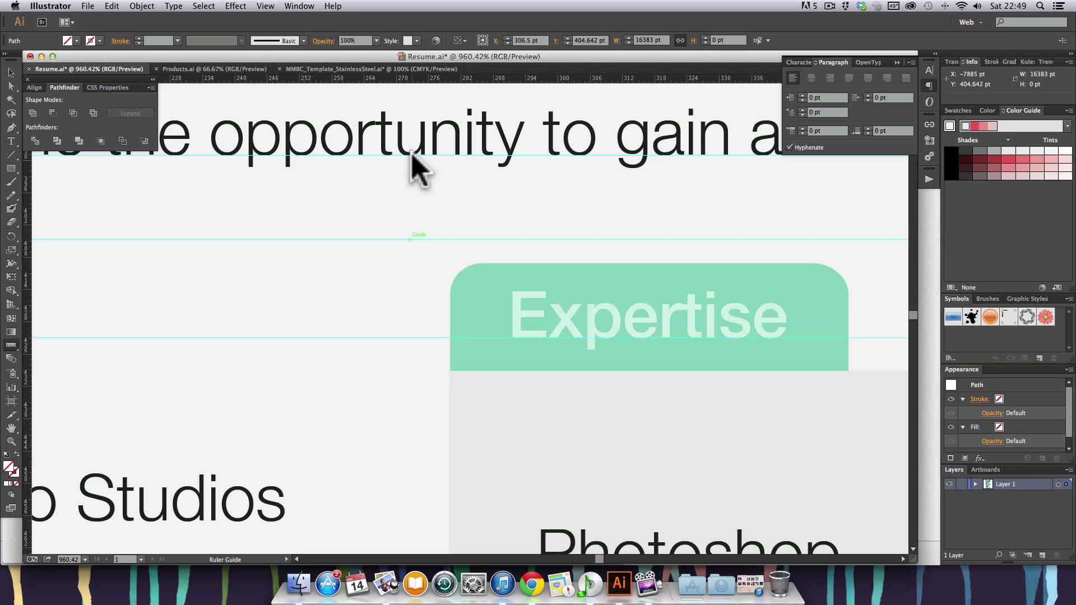
- Check the new guide's distance from the Summary guide and move it down to about Y 405.2 pt
{"action": "left_click_drag", "start_coordinate": [411, 155], "coordinate": [409, 236]}
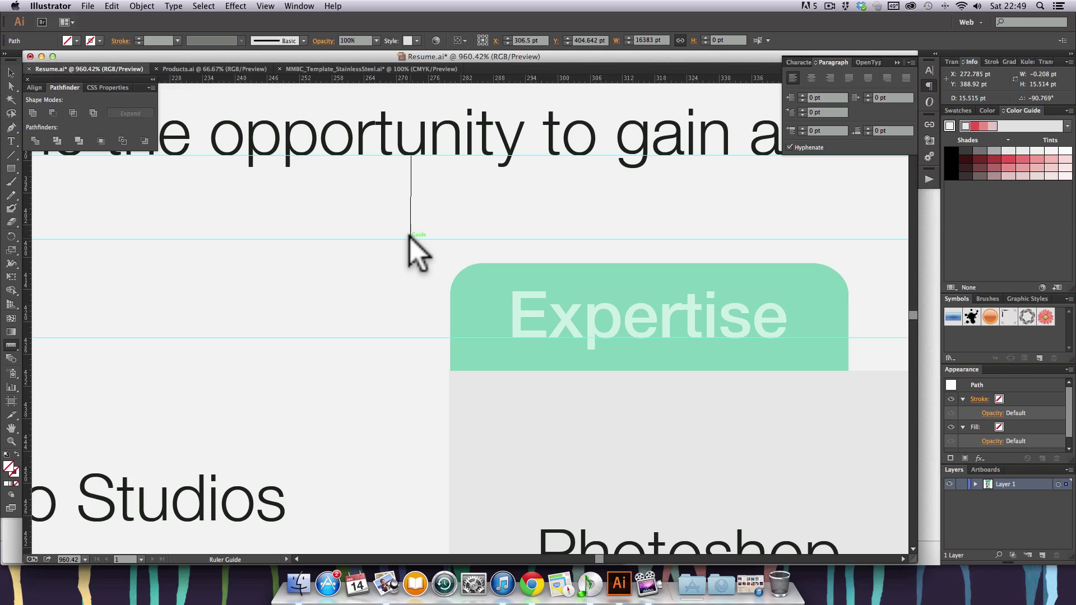
{"action": "left_click_drag", "start_coordinate": [408, 235], "coordinate": [403, 241]}
{"action": "key", "text": "v"}
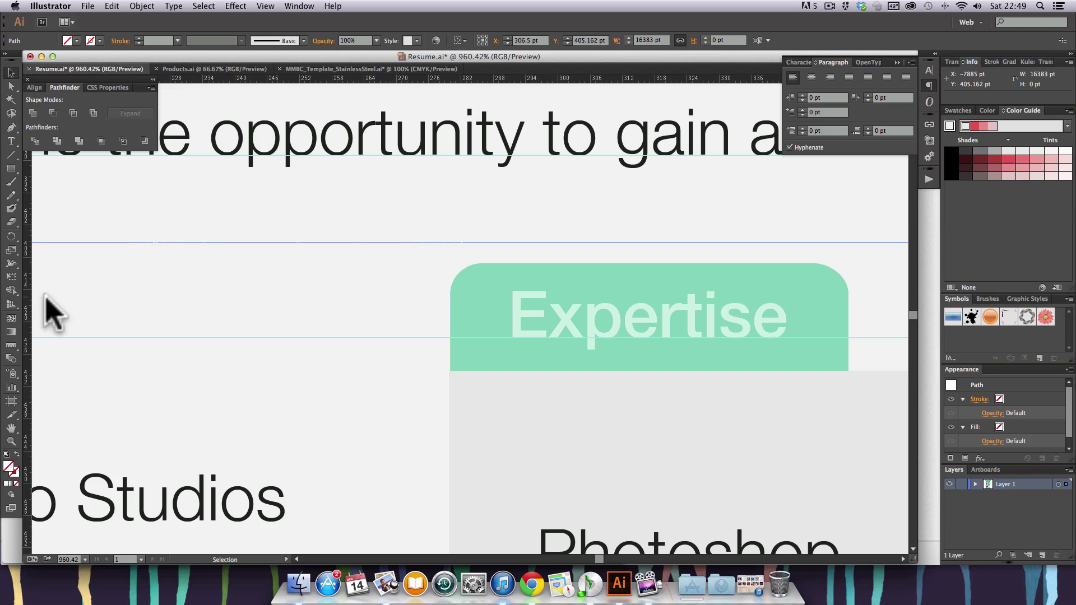
{"action": "left_click", "coordinate": [10, 346]}
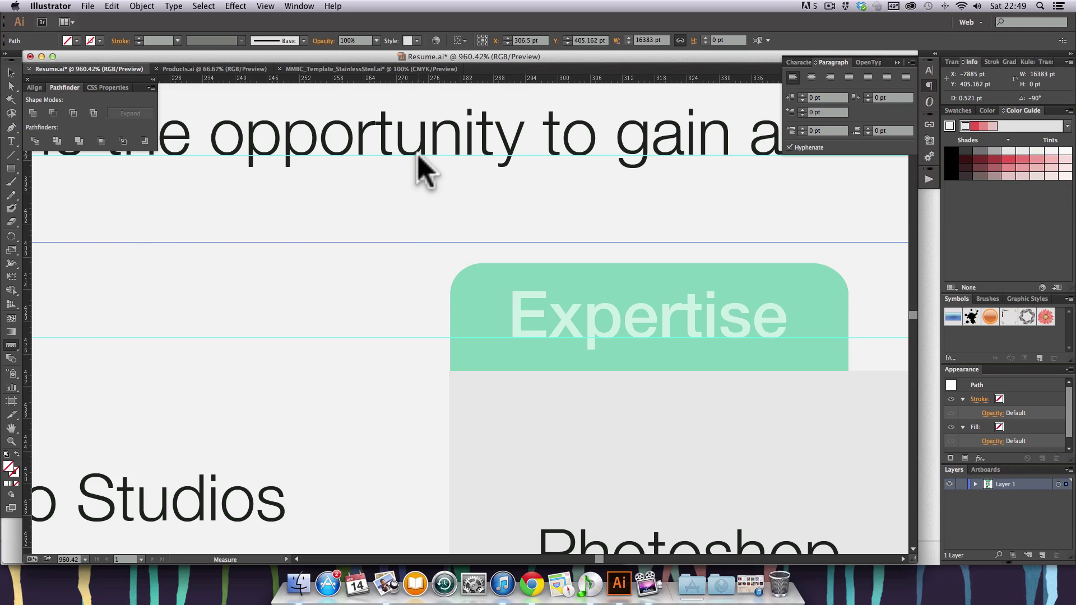
{"action": "left_click_drag", "start_coordinate": [417, 155], "coordinate": [415, 240]}
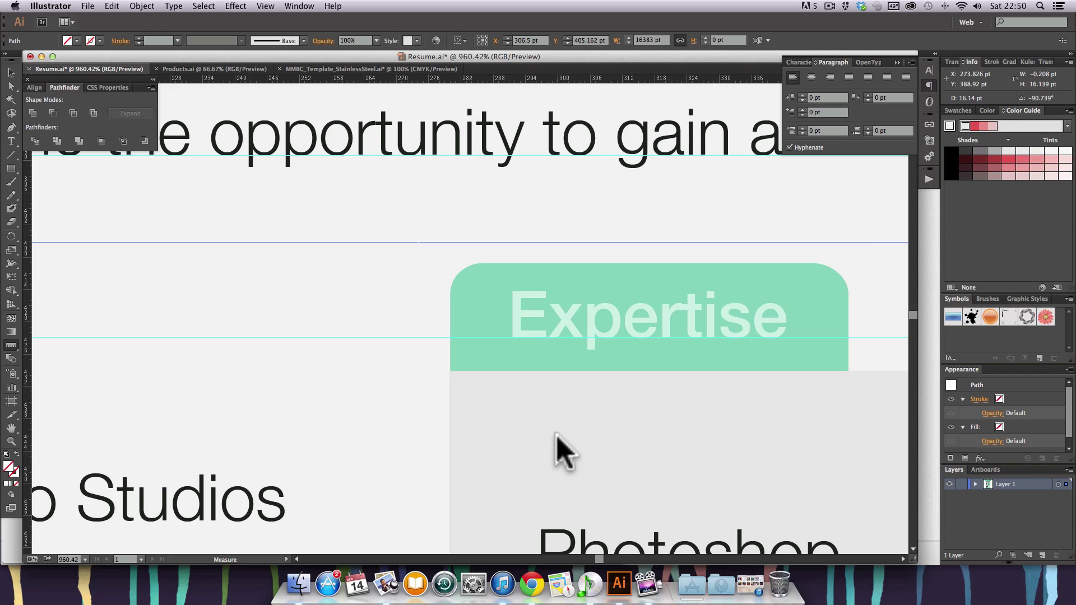
- Examine how the Expertise panel and its tab sit relative to the guides around the Experience and College Station text
{"action": "key", "text": "super+minus"}
{"action": "key", "text": "super+minus"}
{"action": "key", "text": "super+minus"}
{"action": "key", "text": "super+minus"}
{"action": "key", "text": "super+minus"}
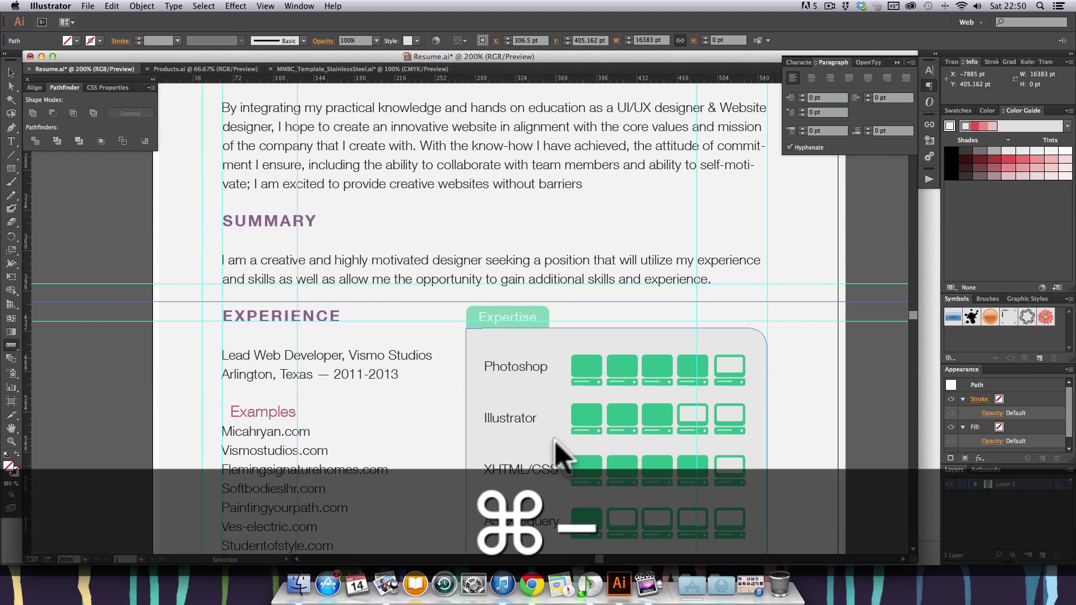
{"action": "key", "text": "super+minus"}
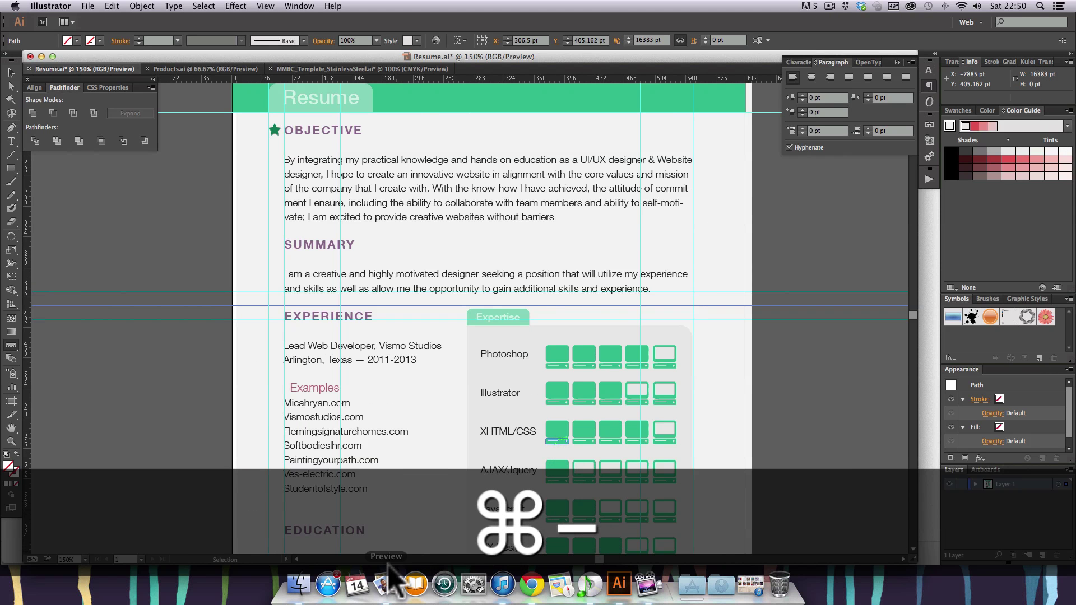
{"action": "left_click_drag", "start_coordinate": [722, 385], "coordinate": [584, 145]}
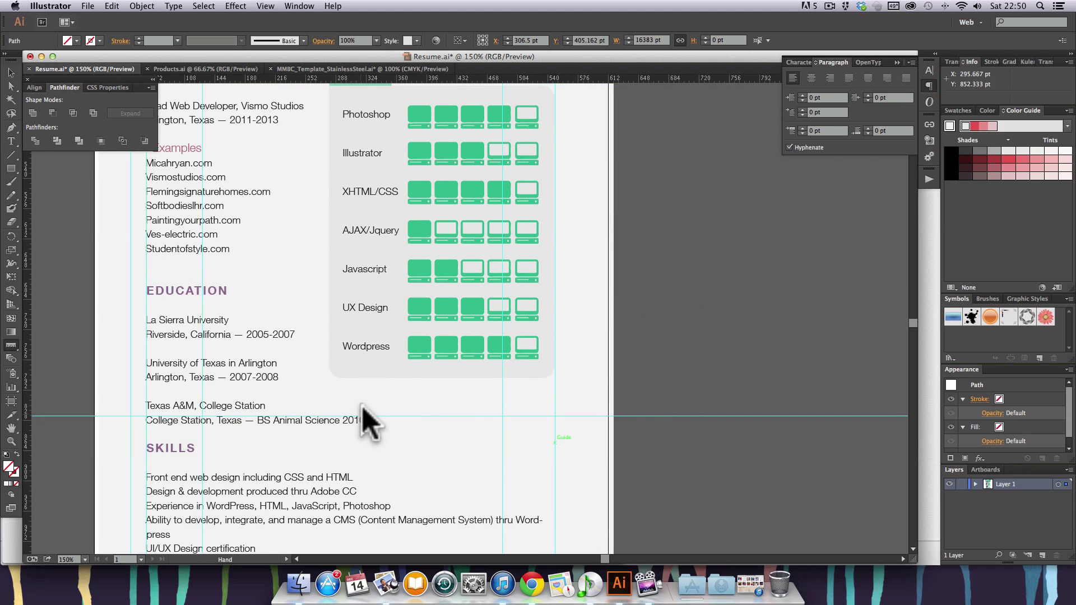
{"action": "left_click_drag", "start_coordinate": [381, 347], "coordinate": [381, 404]}
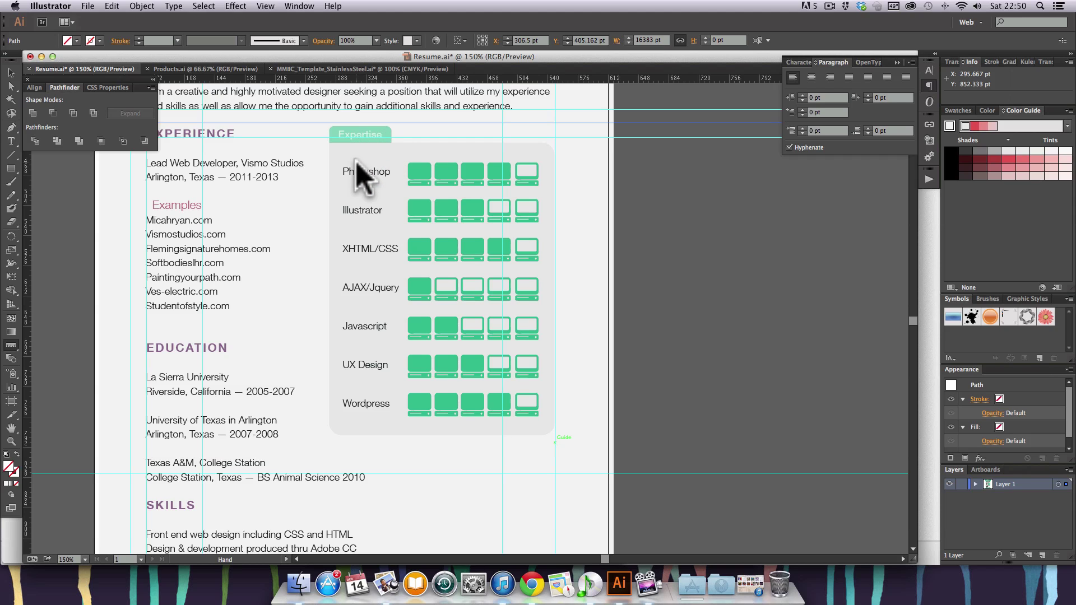
{"action": "left_click", "coordinate": [10, 72]}
{"action": "left_click", "coordinate": [335, 174]}
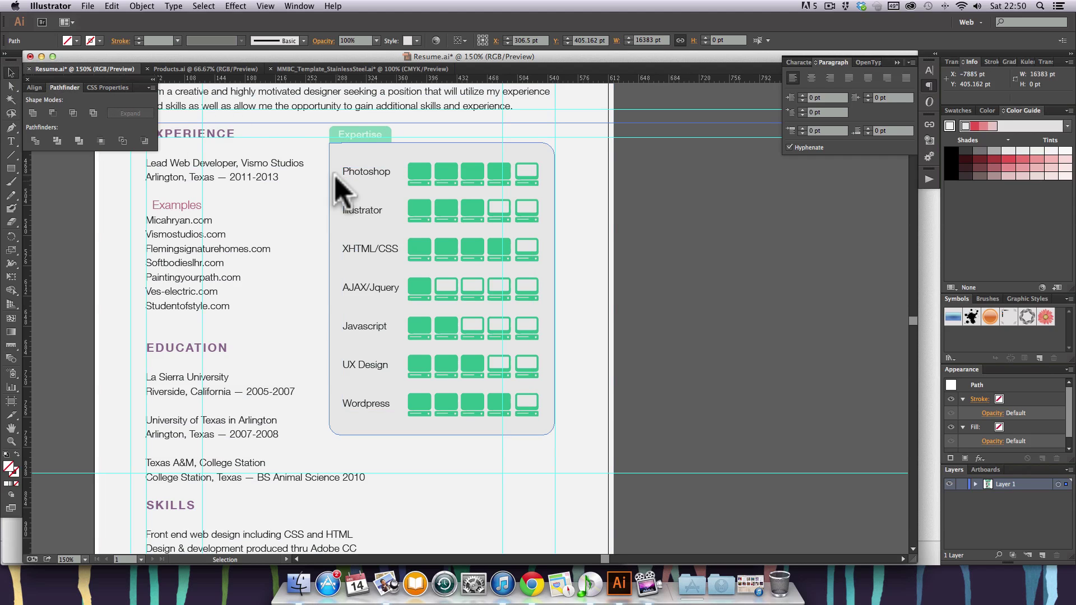
{"action": "left_click", "coordinate": [359, 135]}
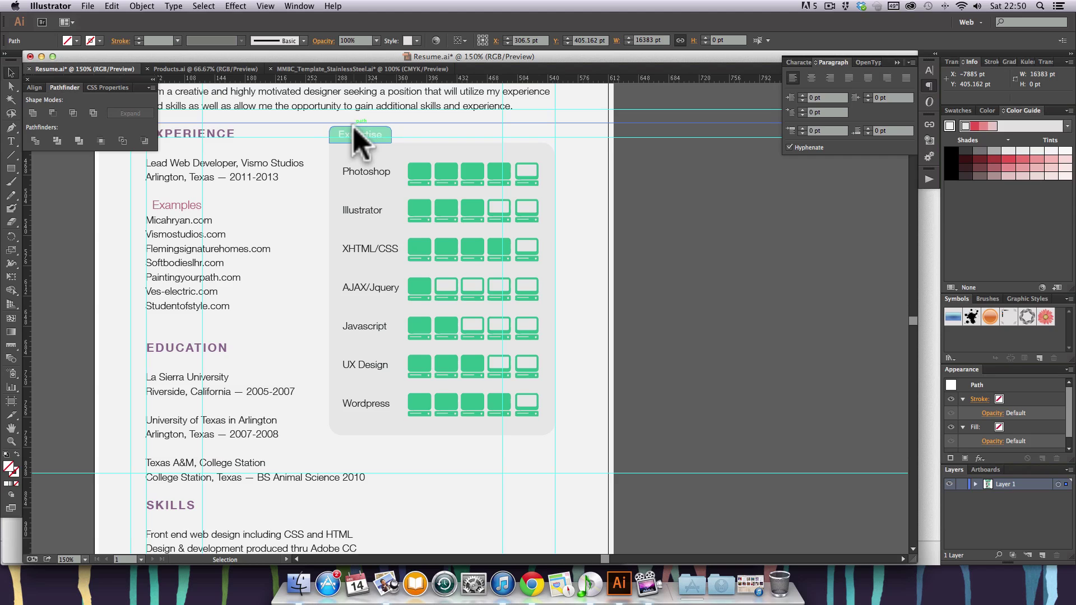
{"action": "left_click", "coordinate": [330, 519]}
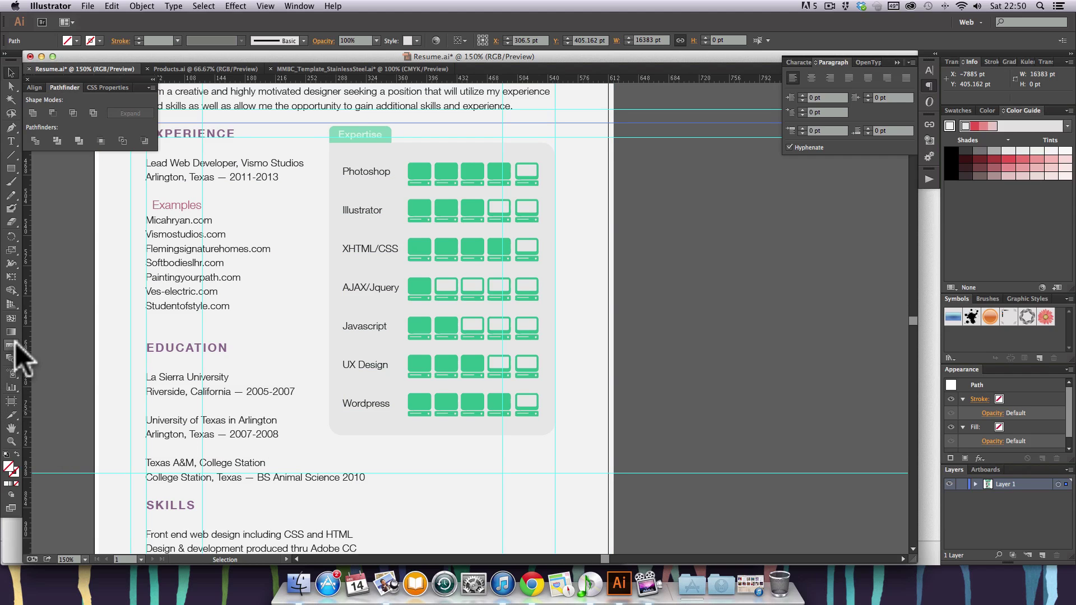
- Measure about 16 pt up from the College Station line's guide and add a horizontal guide above it, at about Y 807.2 pt
{"action": "key", "text": "super+space"}
{"action": "left_click_drag", "start_coordinate": [344, 466], "coordinate": [393, 502]}
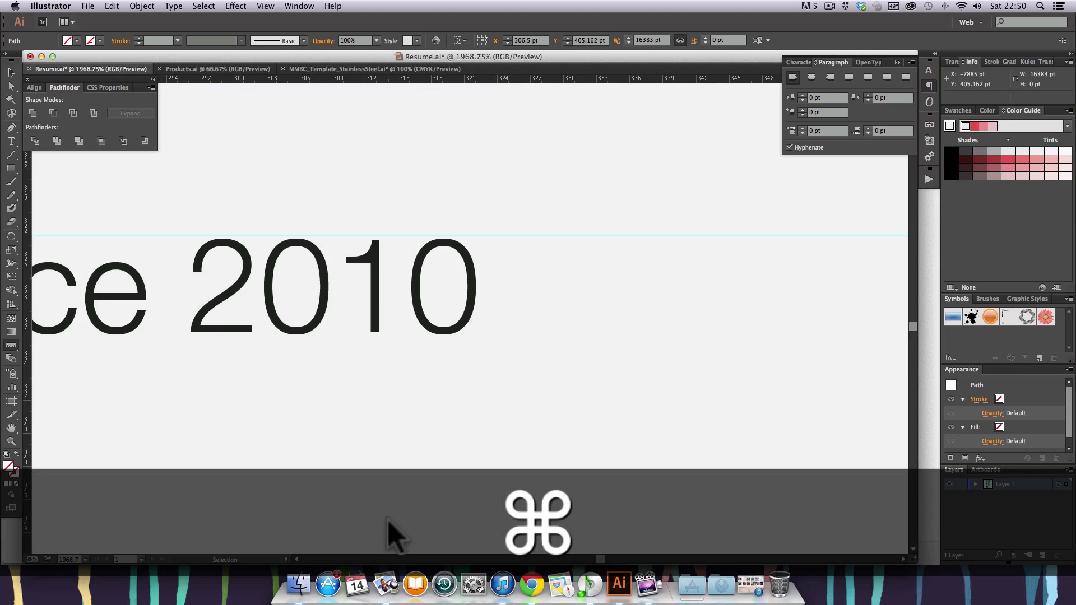
{"action": "scroll", "coordinate": [283, 272], "scroll_direction": "up", "scroll_amount": 5}
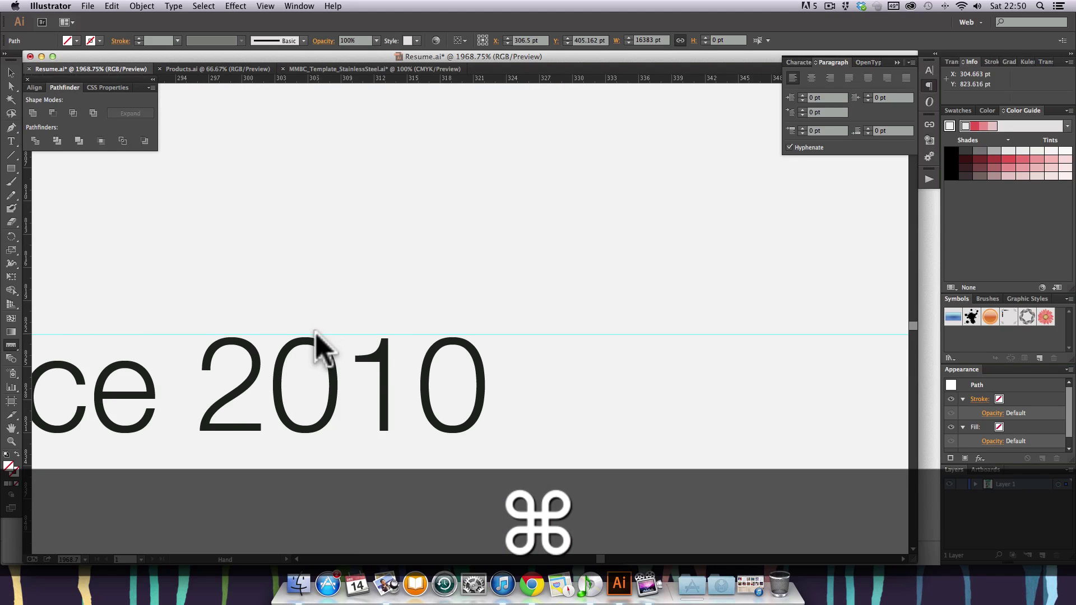
{"action": "mouse_move", "coordinate": [316, 334]}
{"action": "left_mouse_down"}
{"action": "mouse_move", "coordinate": [324, 242]}
{"action": "mouse_move", "coordinate": [312, 128]}
{"action": "mouse_move", "coordinate": [311, 156]}
{"action": "left_mouse_up"}
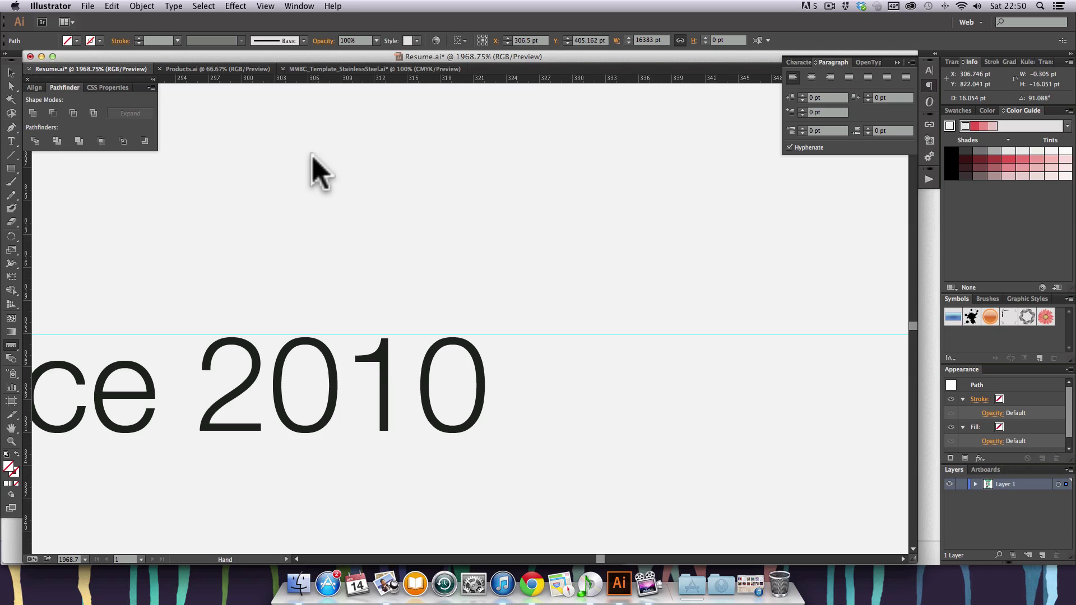
{"action": "key", "text": "super"}
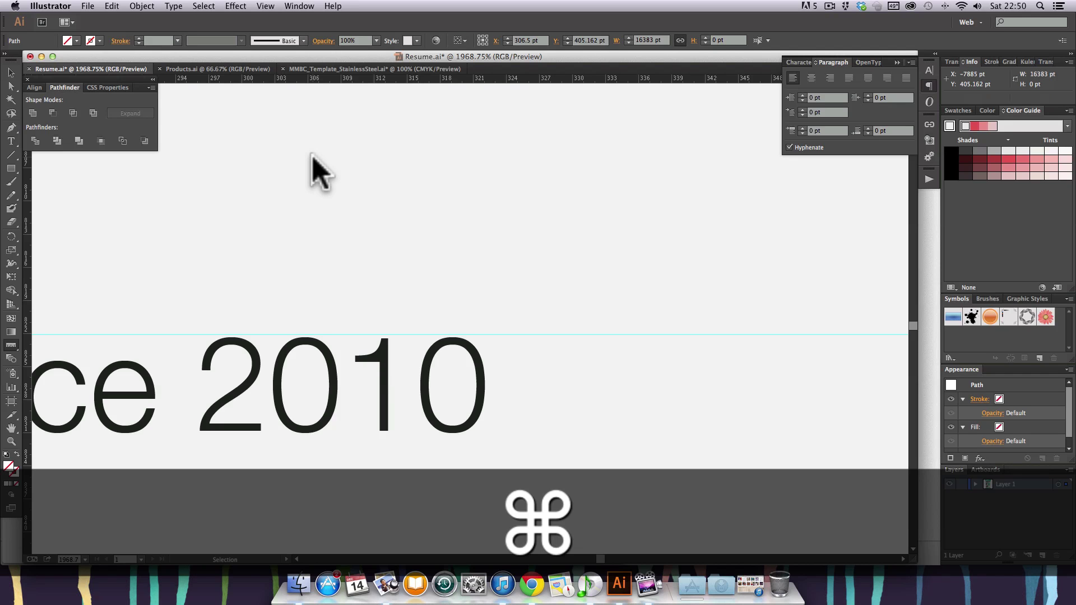
{"action": "left_click_drag", "start_coordinate": [312, 80], "coordinate": [317, 170]}
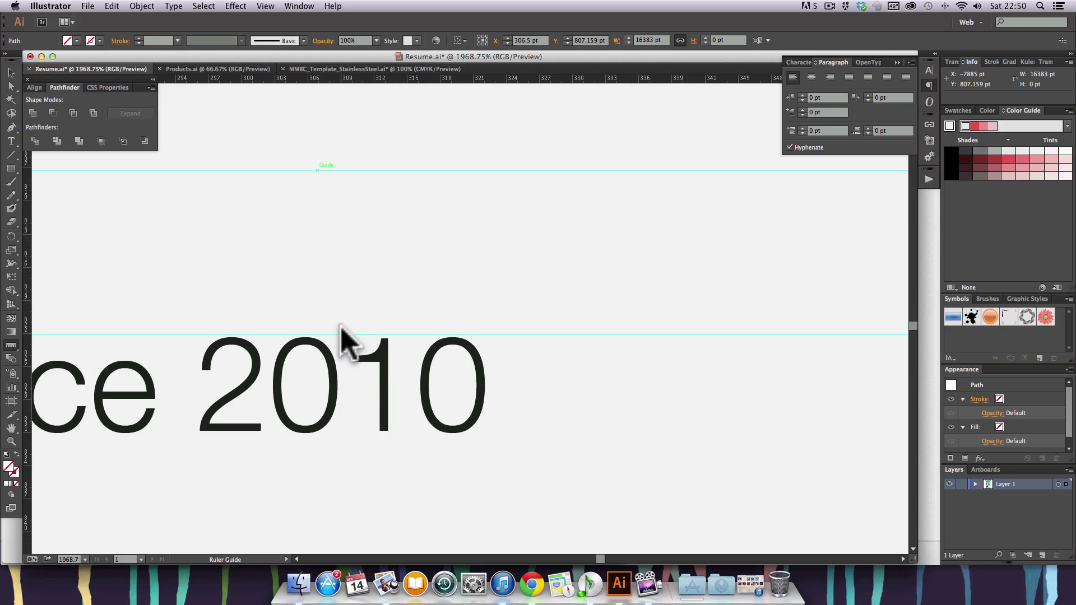
- Measure the new lower guide's distance from the College Station line's guide and fine-tune its position to about Y 806.1 pt
{"action": "left_click_drag", "start_coordinate": [335, 335], "coordinate": [334, 149]}
{"action": "key", "text": "v"}
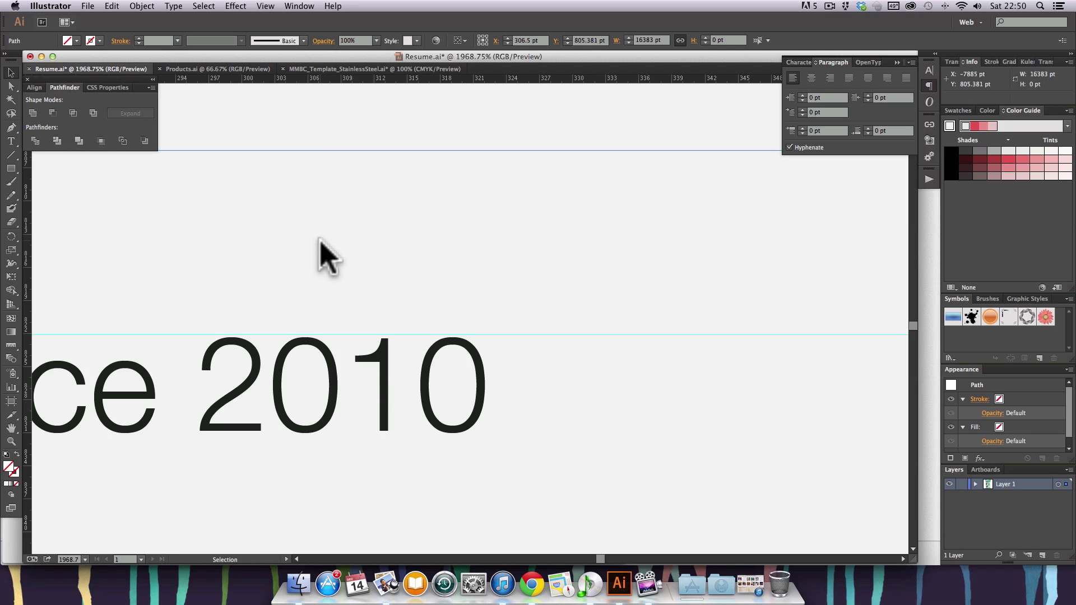
{"action": "left_click", "coordinate": [11, 346]}
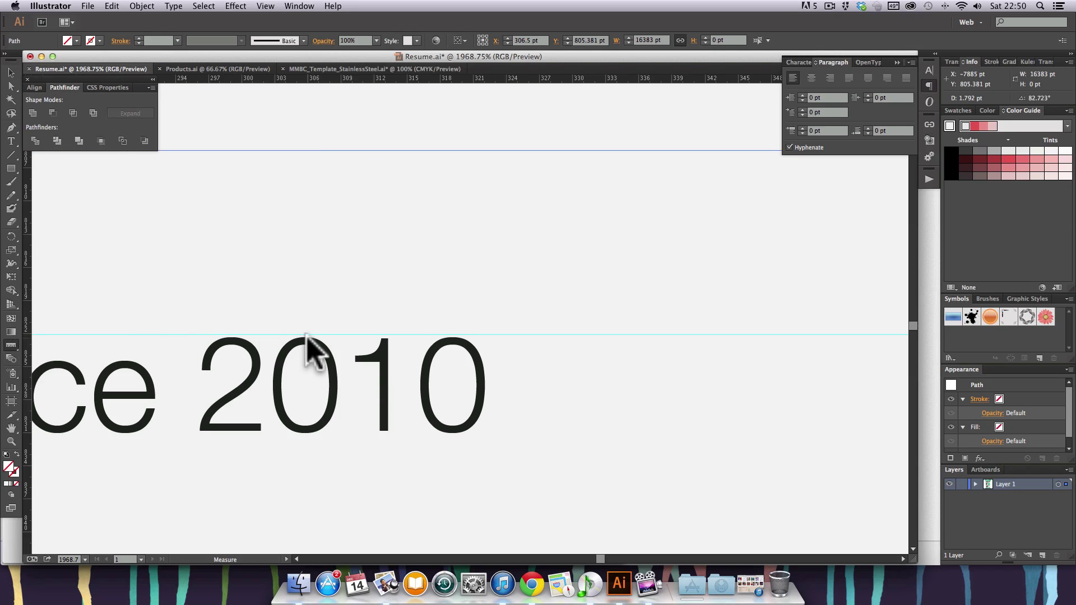
{"action": "left_click_drag", "start_coordinate": [306, 335], "coordinate": [307, 147]}
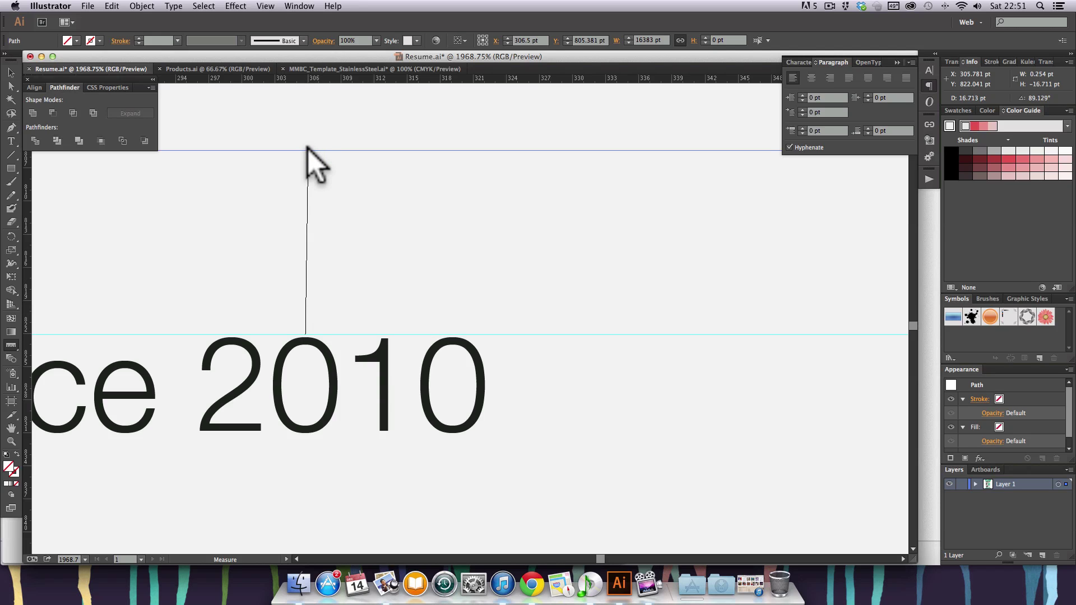
{"action": "left_click_drag", "start_coordinate": [307, 146], "coordinate": [308, 159]}
{"action": "key", "text": "v"}
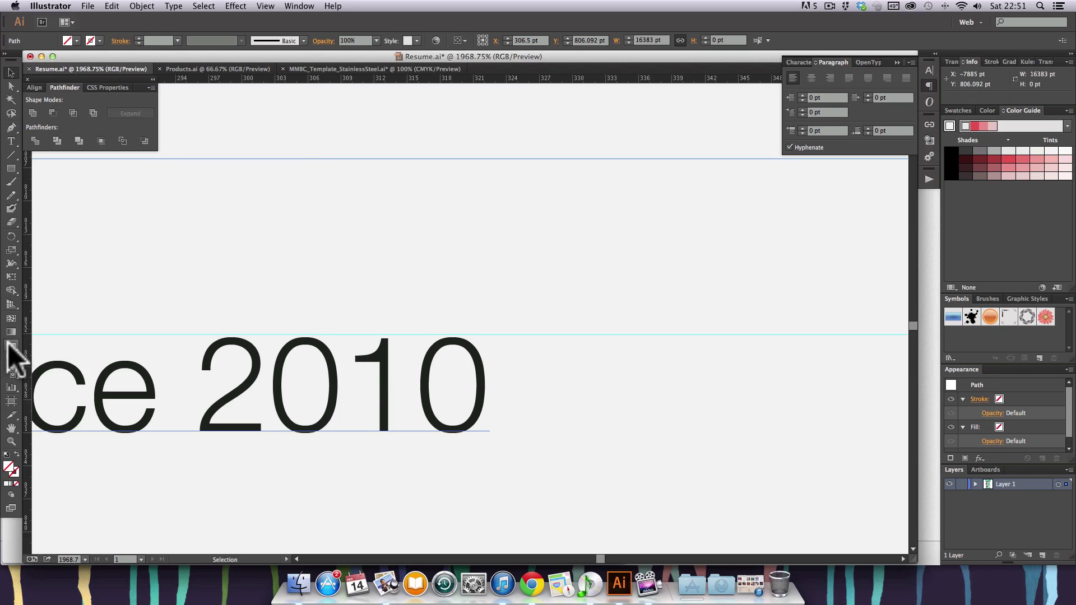
{"action": "left_click", "coordinate": [11, 345]}
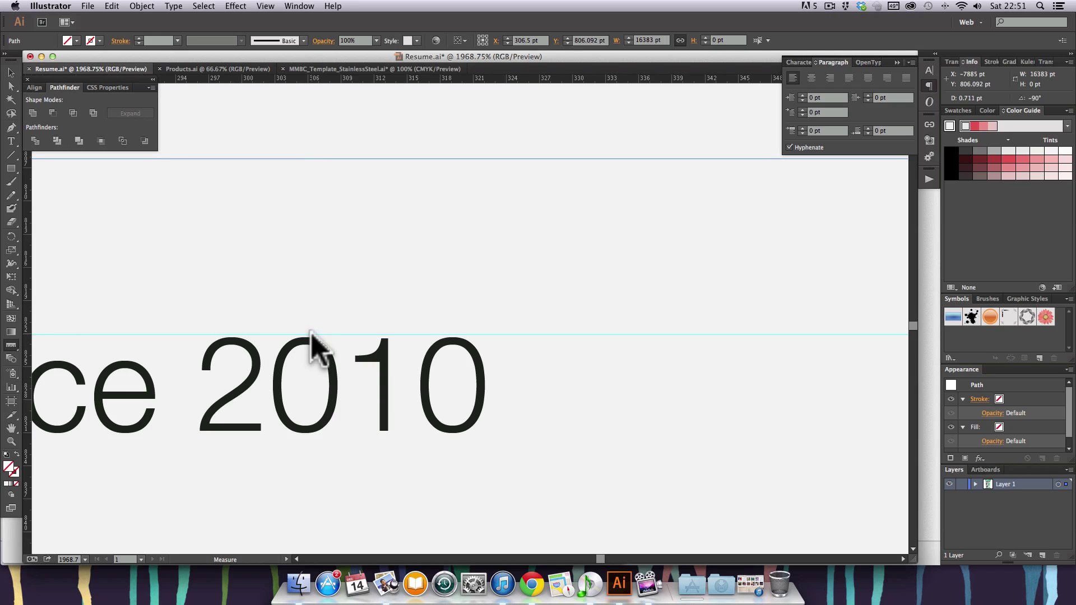
{"action": "left_click_drag", "start_coordinate": [312, 334], "coordinate": [314, 157]}
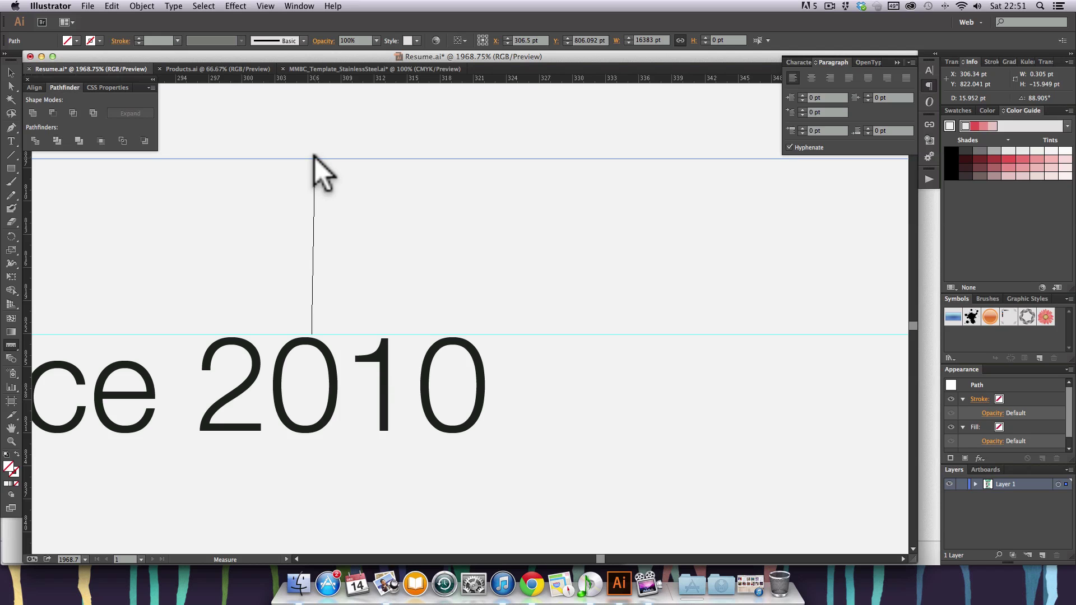
{"action": "left_click_drag", "start_coordinate": [314, 157], "coordinate": [315, 157]}
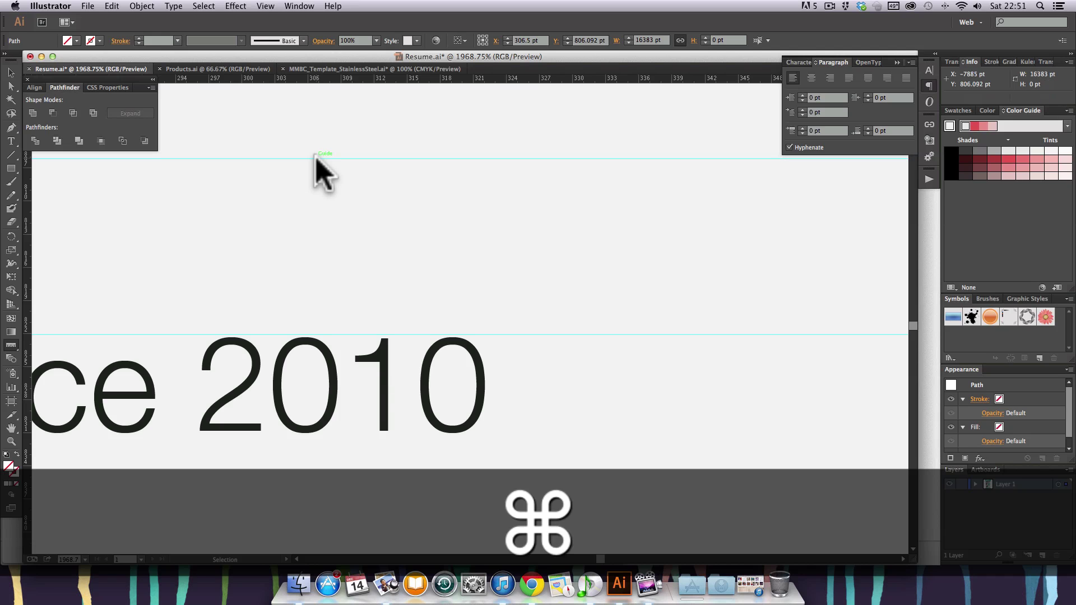
- Review the Expertise panel's fit between the two new spacing guides at full-page scale
{"action": "key", "text": "super+minus"}
{"action": "key", "text": "super+minus"}
{"action": "key", "text": "super+minus"}
{"action": "key", "text": "super+minus"}
{"action": "key", "text": "super+minus"}
{"action": "key", "text": "super+minus"}
{"action": "key", "text": "super+minus"}
{"action": "key", "text": "super+minus"}
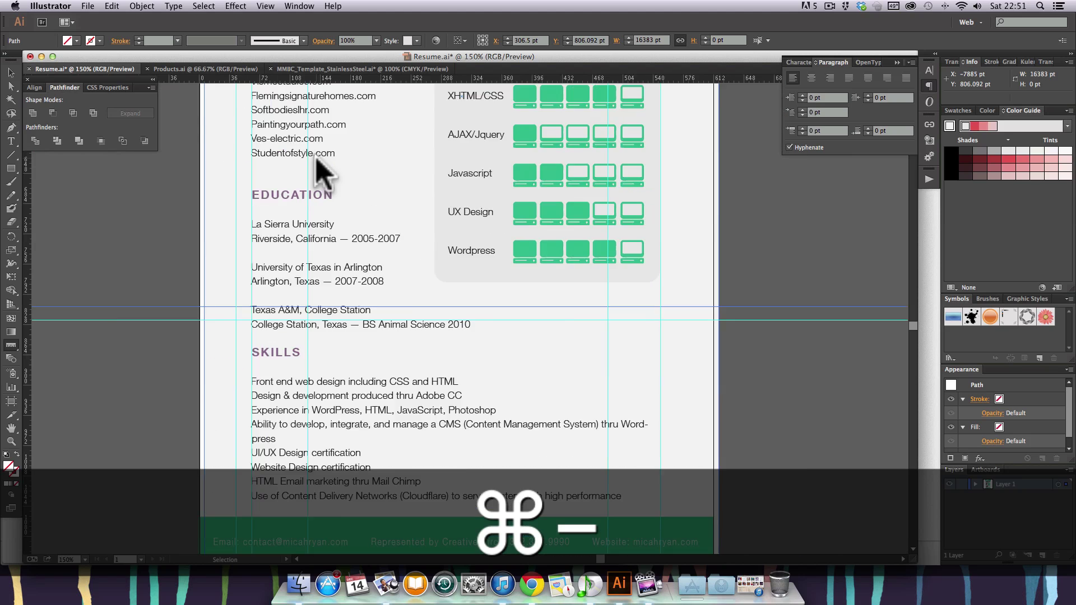
{"action": "key", "text": "super+minus"}
{"action": "key", "text": "super+equal"}
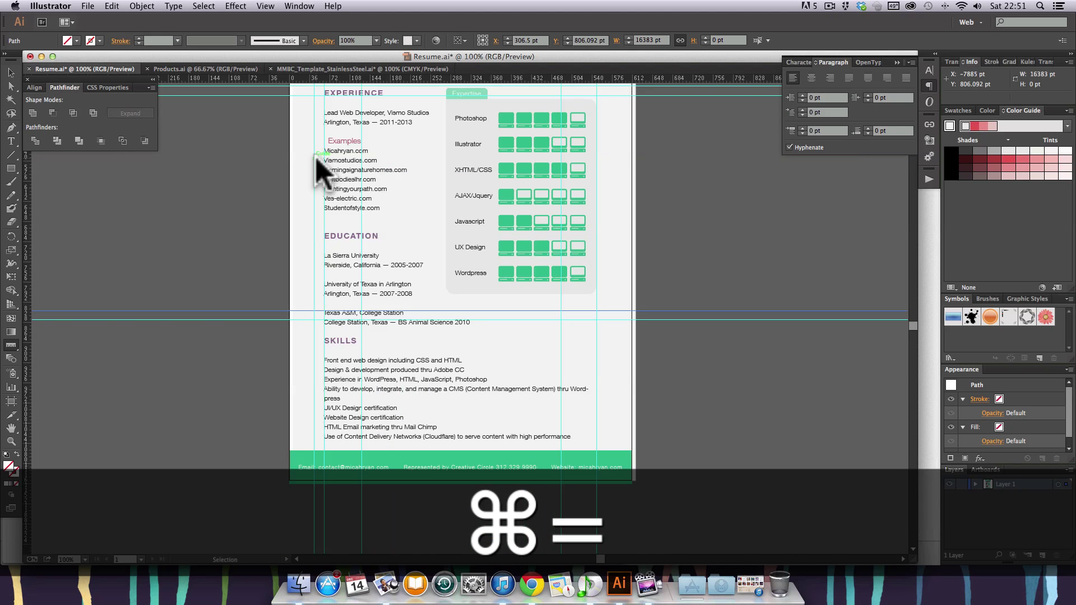
{"action": "scroll", "coordinate": [512, 269], "scroll_direction": "up", "scroll_amount": 3}
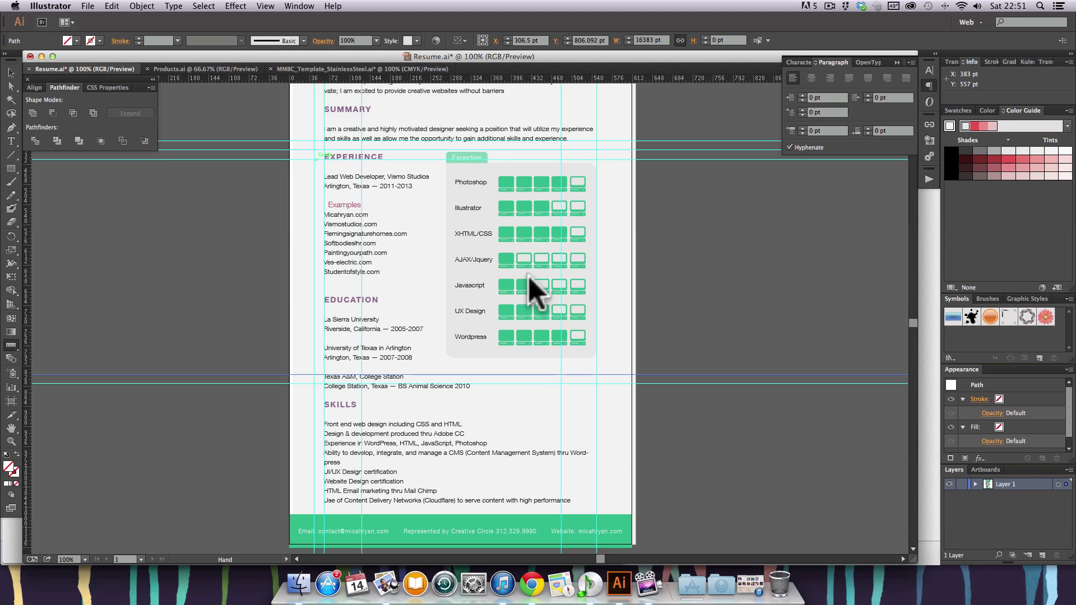
{"action": "left_click", "coordinate": [11, 72]}
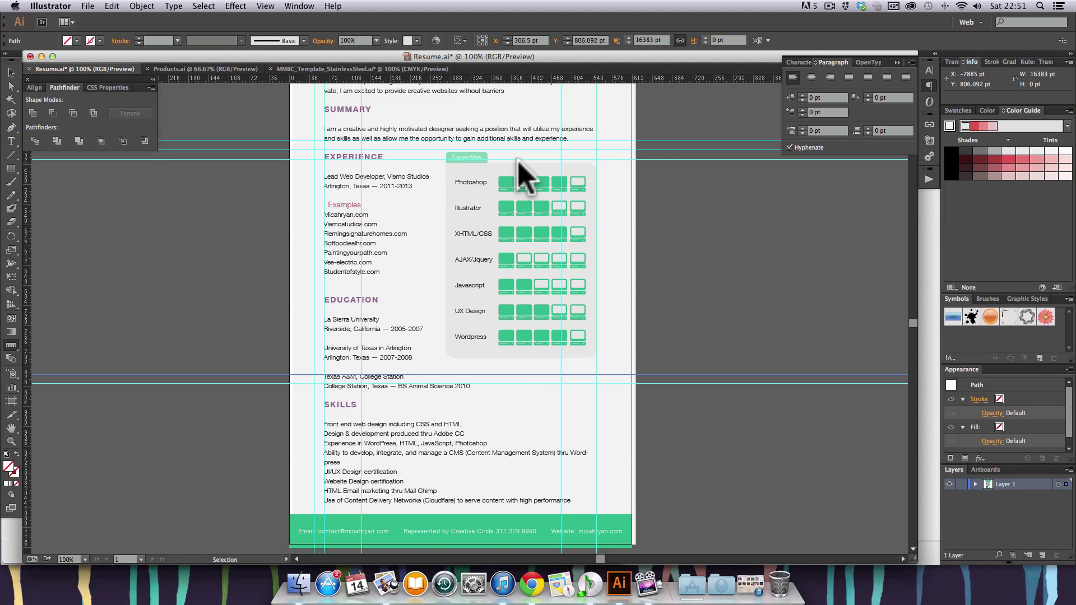
- Measure the Expertise panel's height from its upper edge to its lower edge
{"action": "key", "text": "super+space"}
{"action": "left_click_drag", "start_coordinate": [456, 160], "coordinate": [592, 362]}
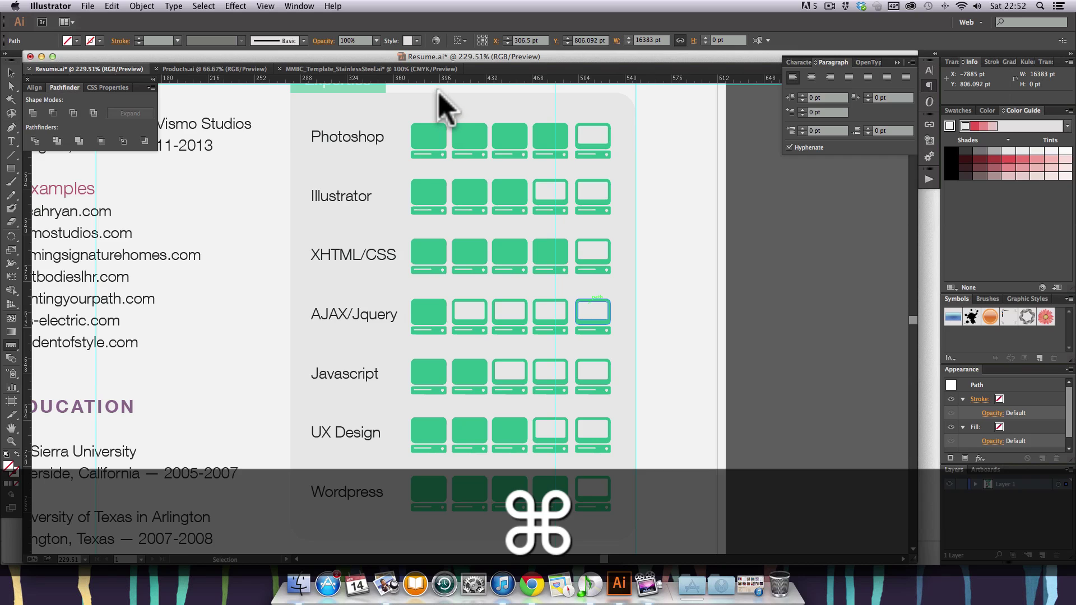
{"action": "left_click_drag", "start_coordinate": [439, 93], "coordinate": [425, 540]}
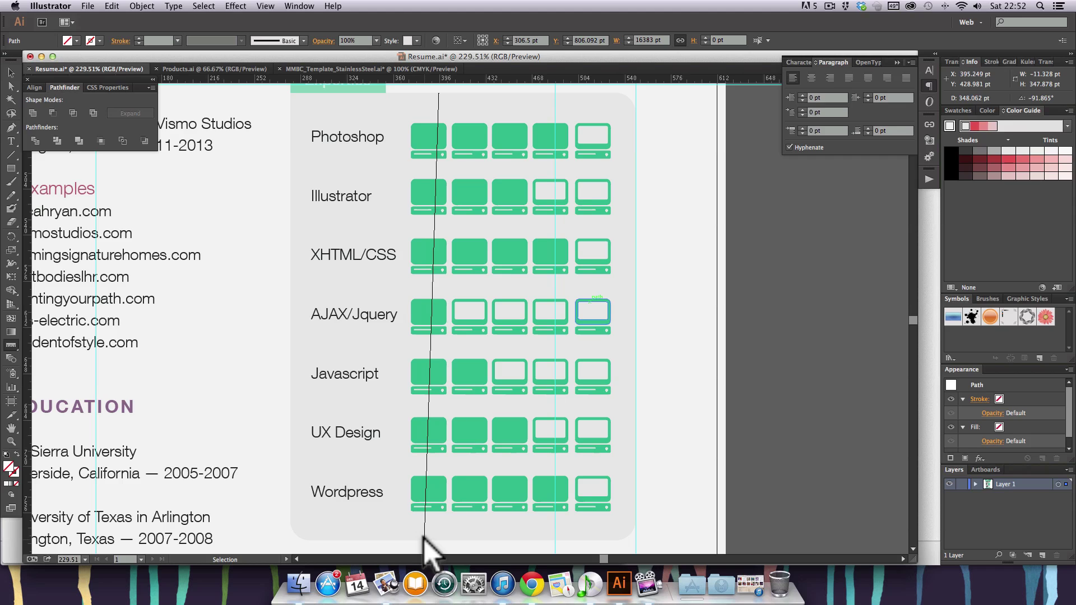
{"action": "scroll", "coordinate": [424, 547], "scroll_direction": "right", "scroll_amount": 1}
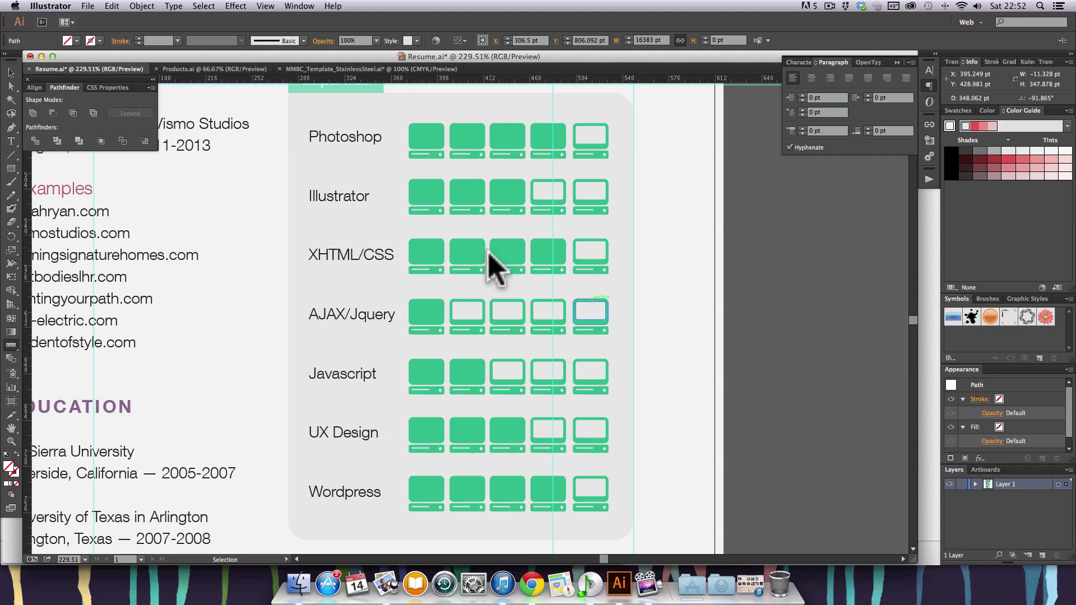
{"action": "key", "text": "super+minus"}
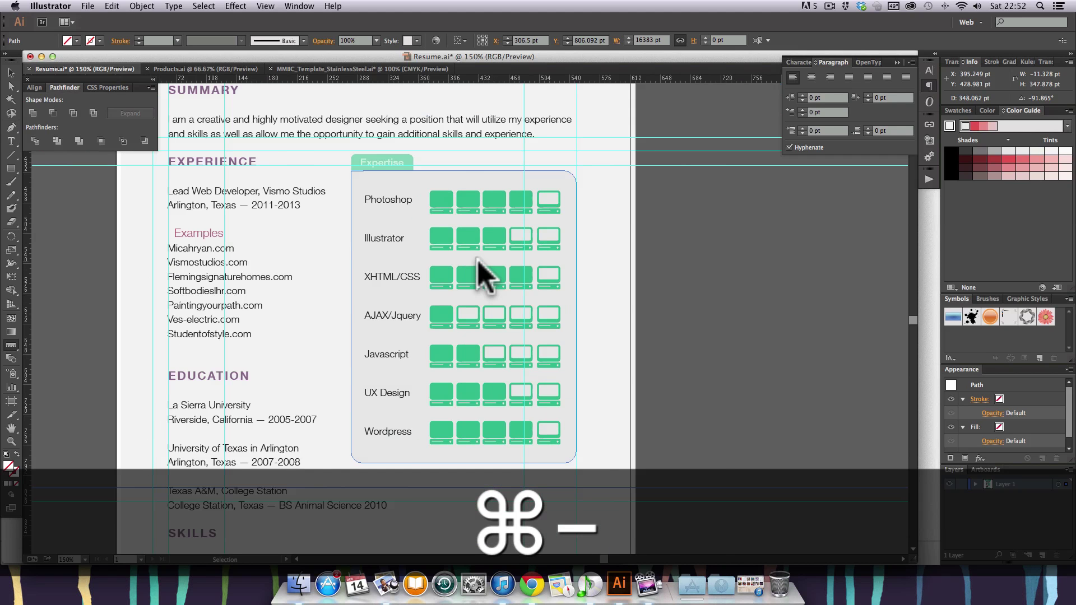
- Move the horizontal guide just above the Expertise tab about 10 pt down, to about Y 415.2 pt
{"action": "left_click", "coordinate": [404, 141]}
{"action": "key", "text": "super+space"}
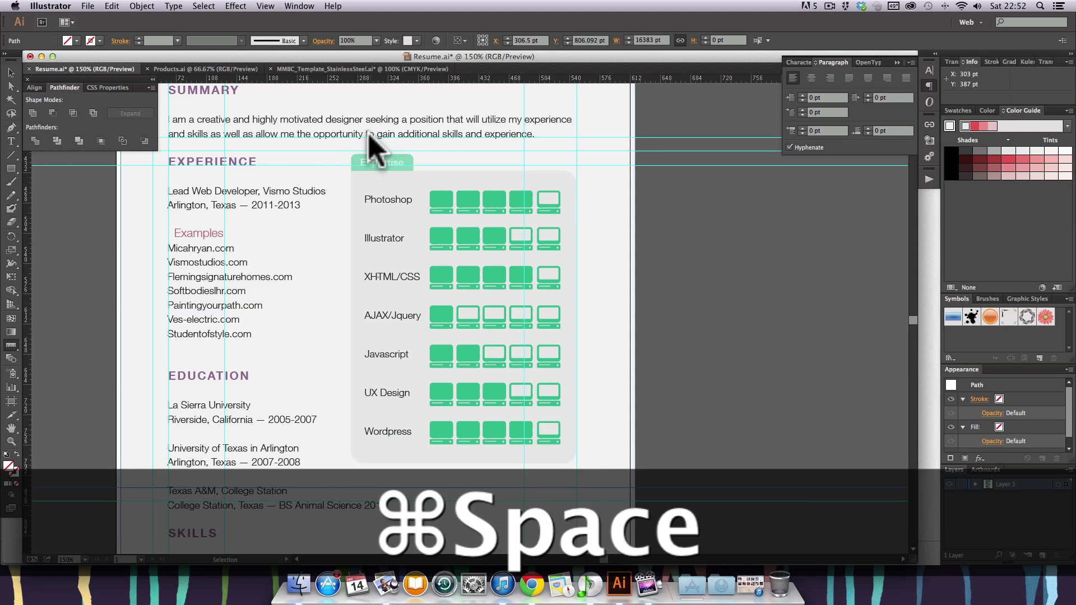
{"action": "left_click_drag", "start_coordinate": [369, 135], "coordinate": [422, 186]}
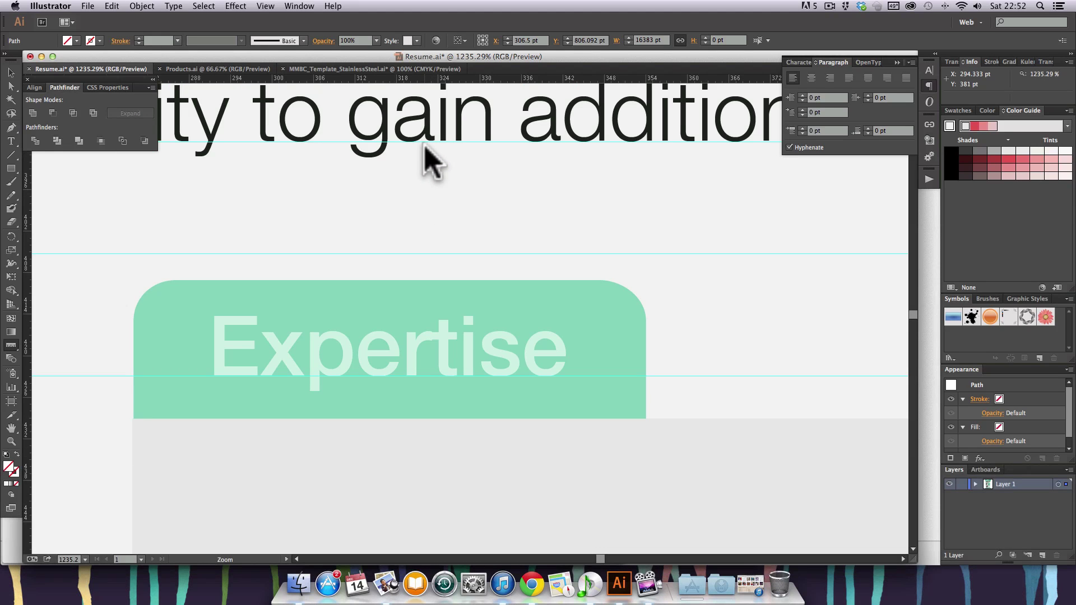
{"action": "left_click_drag", "start_coordinate": [583, 204], "coordinate": [449, 188]}
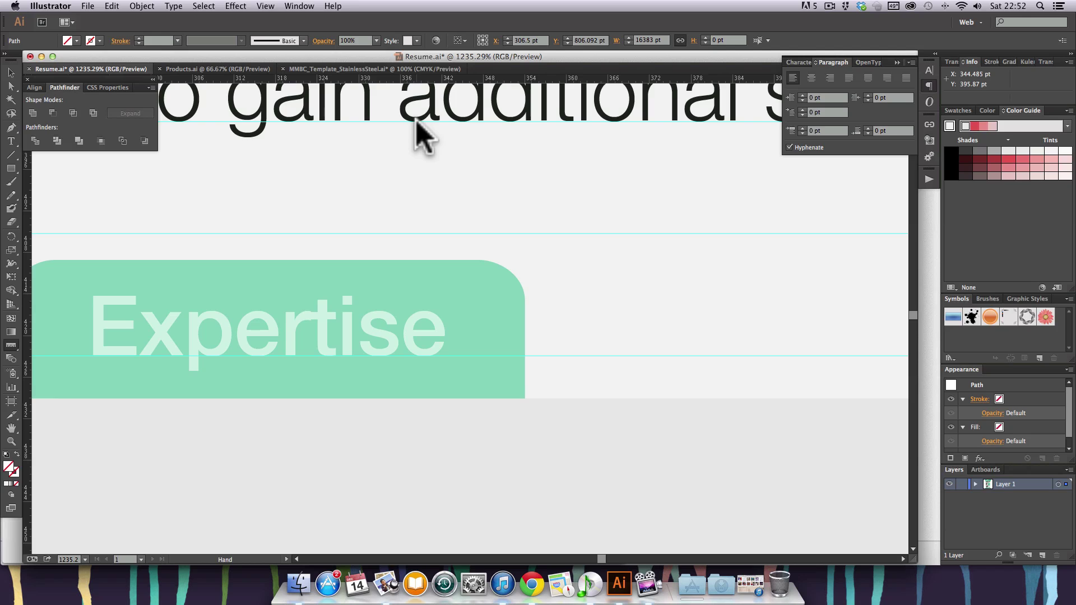
{"action": "key", "text": "v"}
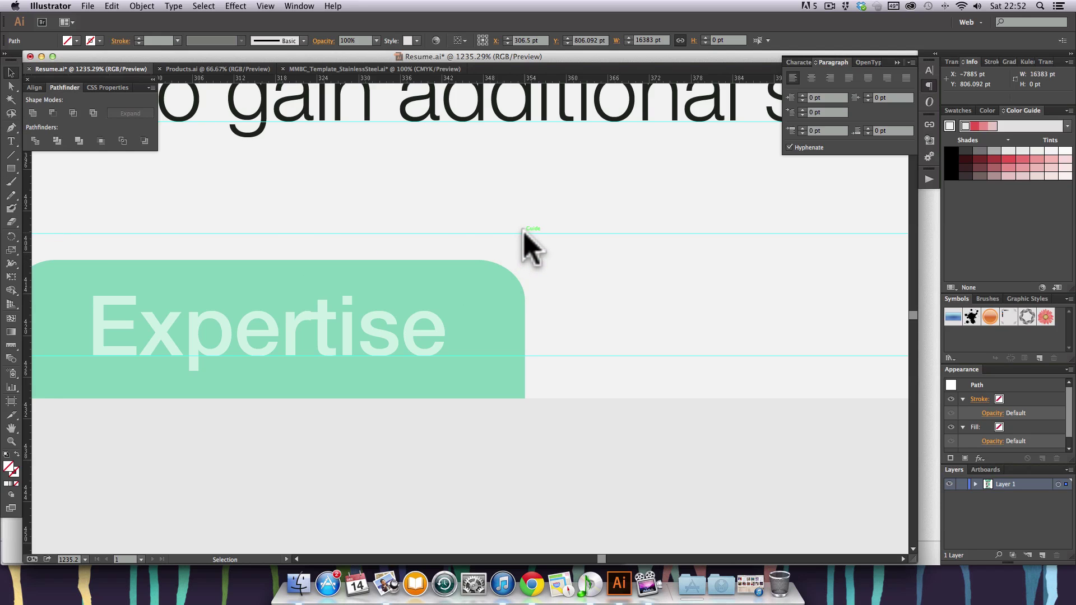
{"action": "left_click_drag", "start_coordinate": [523, 231], "coordinate": [528, 303]}
- Move the horizontal guide between the Expertise panel and the College Station line about 10 pt up, to Y 796 pt
{"action": "scroll", "coordinate": [533, 224], "scroll_direction": "down", "scroll_amount": 10}
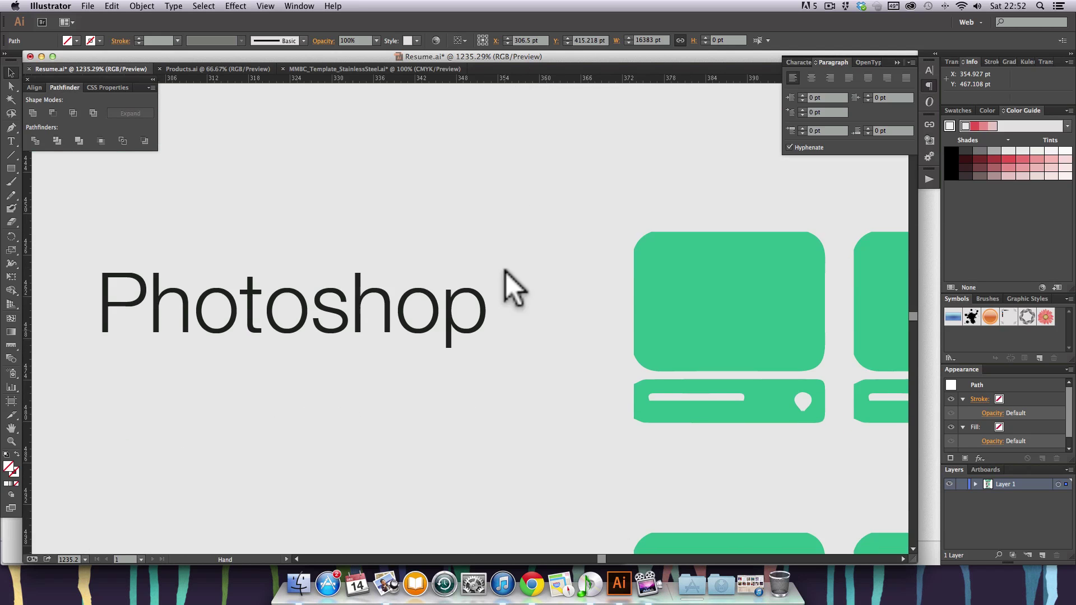
{"action": "key", "text": "super+minus"}
{"action": "key", "text": "super+minus"}
{"action": "key", "text": "super+minus"}
{"action": "key", "text": "super+minus"}
{"action": "key", "text": "super+minus"}
{"action": "key", "text": "super+minus"}
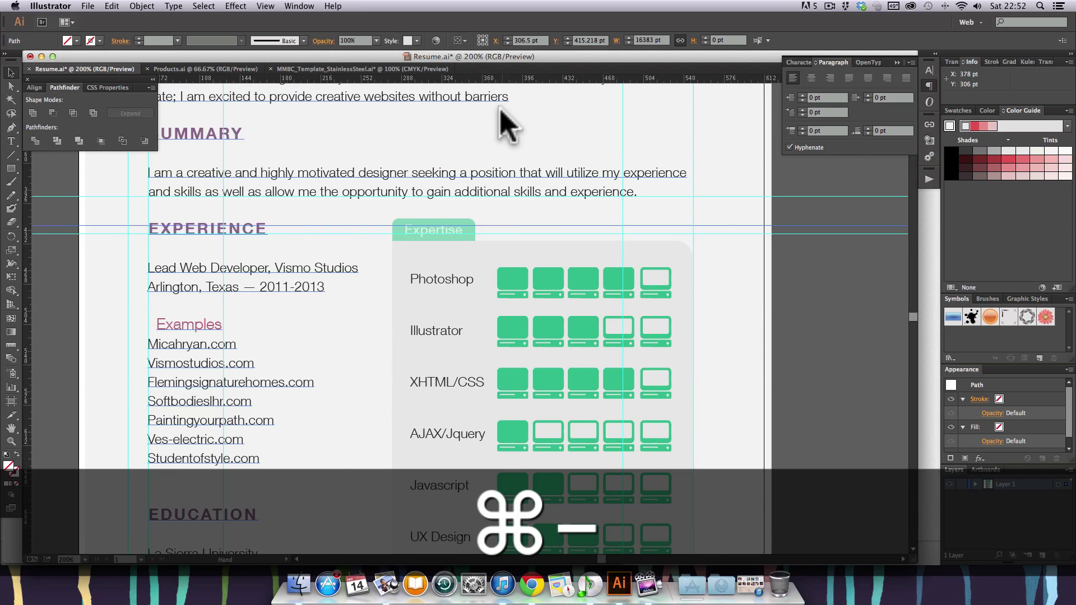
{"action": "scroll", "coordinate": [510, 123], "scroll_direction": "down", "scroll_amount": 5}
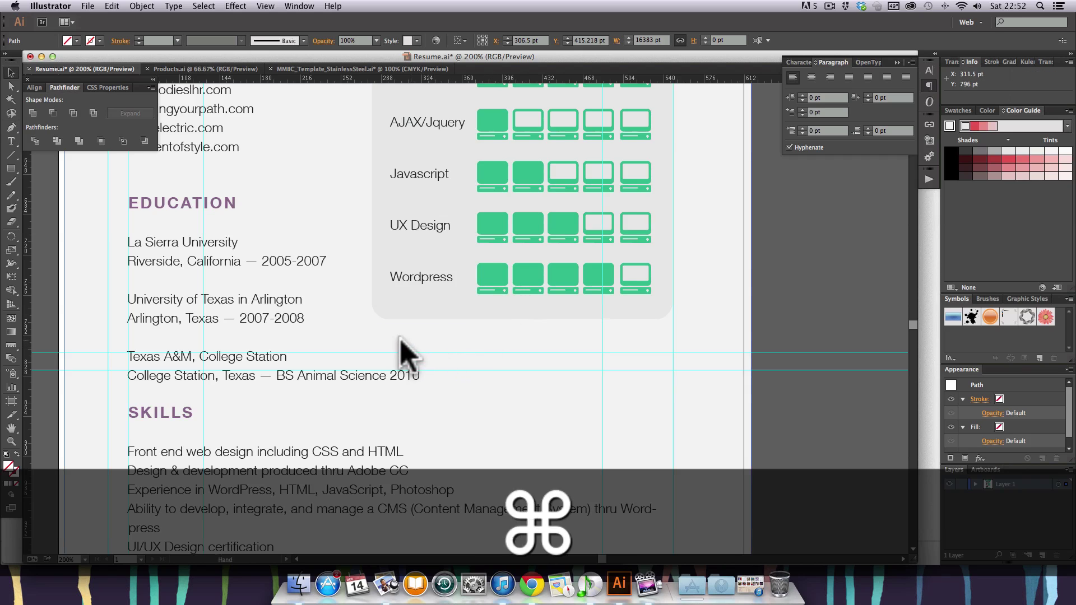
{"action": "key", "text": "super+space"}
{"action": "left_click_drag", "start_coordinate": [392, 343], "coordinate": [431, 364]}
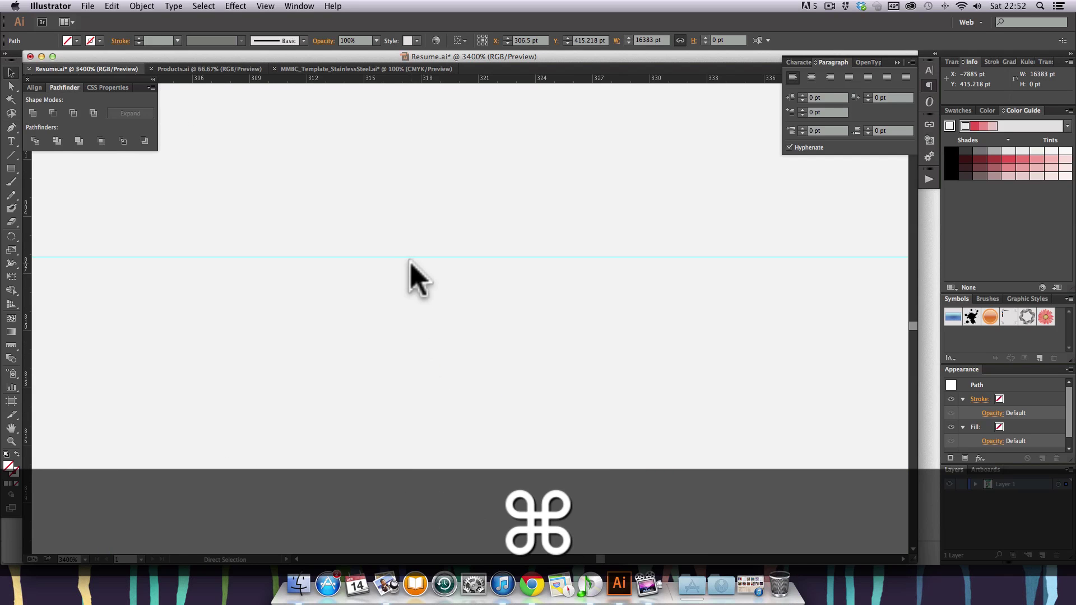
{"action": "key", "text": "super+minus"}
{"action": "key", "text": "super+minus"}
{"action": "key", "text": "super+minus"}
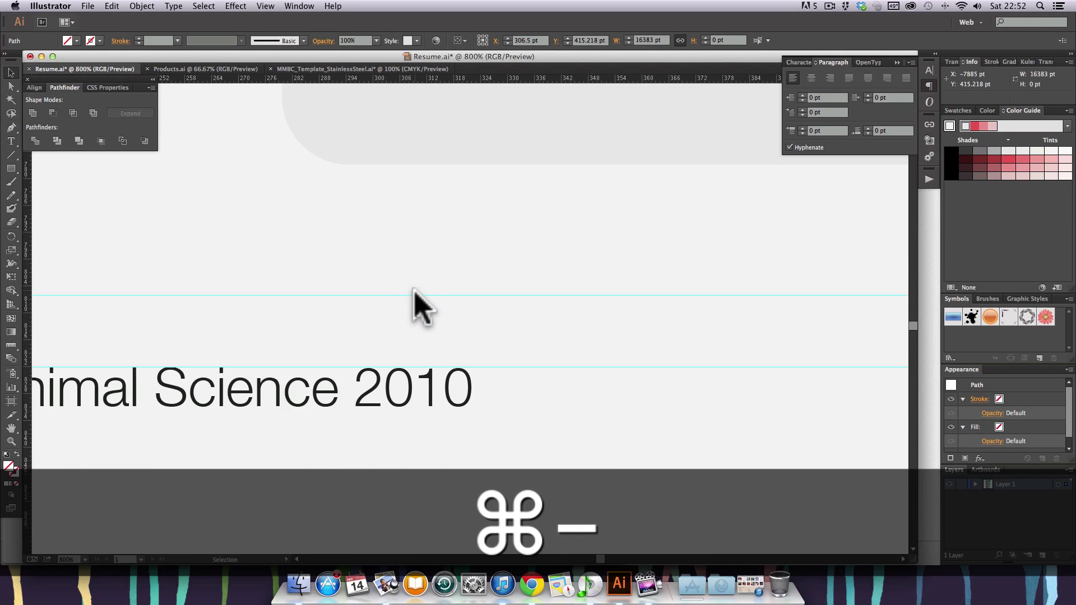
{"action": "left_click_drag", "start_coordinate": [414, 293], "coordinate": [412, 249]}
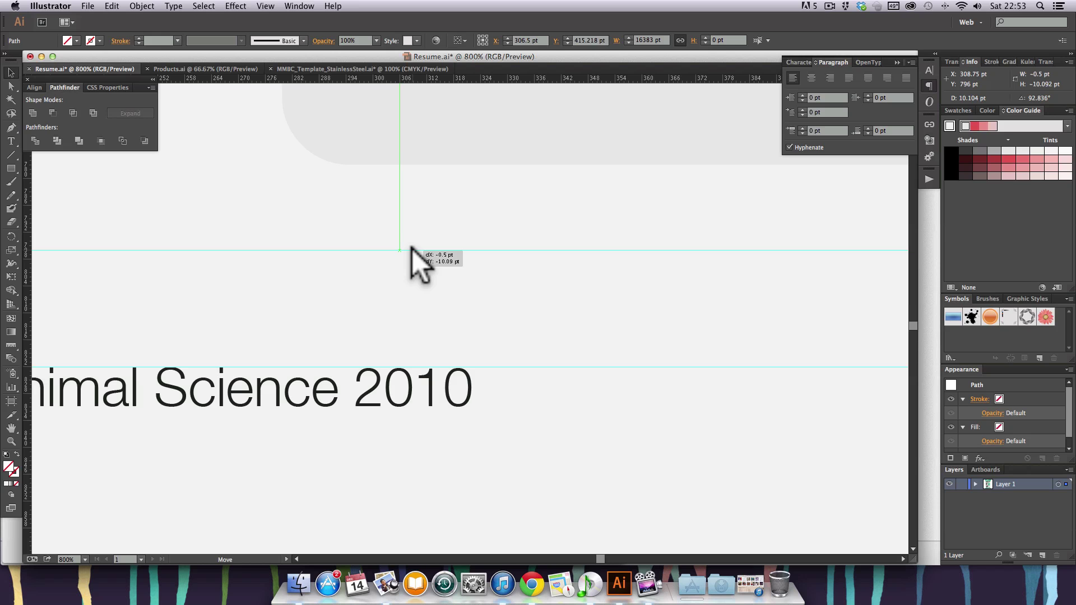
{"action": "left_click_drag", "start_coordinate": [412, 249], "coordinate": [412, 249]}
- Select only the Expertise group, leaving out the guides and resume text, and move it down to about Y 610.9 pt
{"action": "key", "text": "super+minus"}
{"action": "key", "text": "super+minus"}
{"action": "key", "text": "super+minus"}
{"action": "key", "text": "super+minus"}
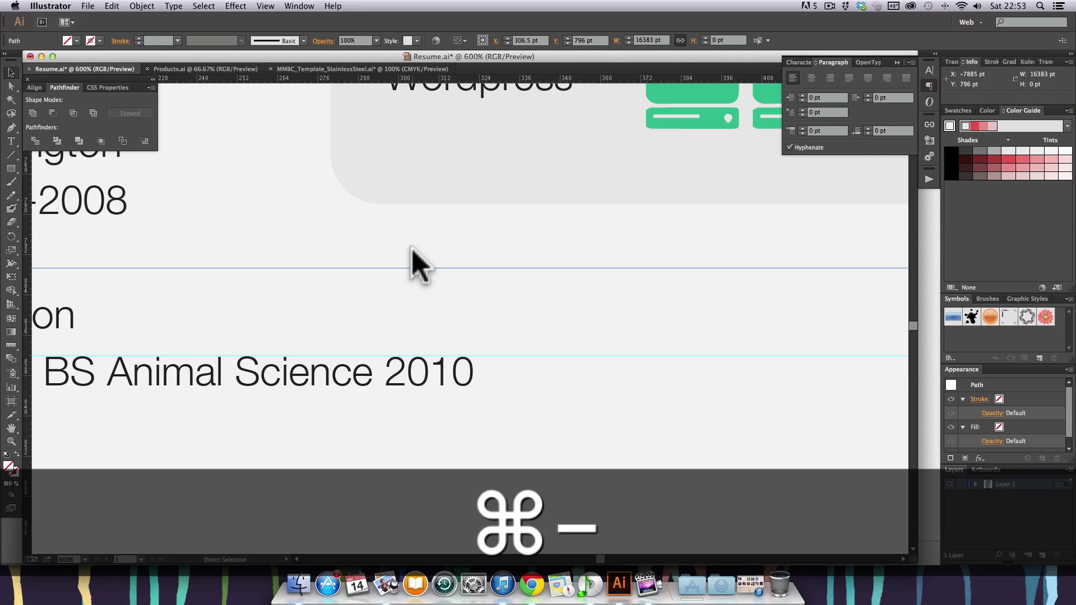
{"action": "key", "text": "super+minus"}
{"action": "key", "text": "super+minus"}
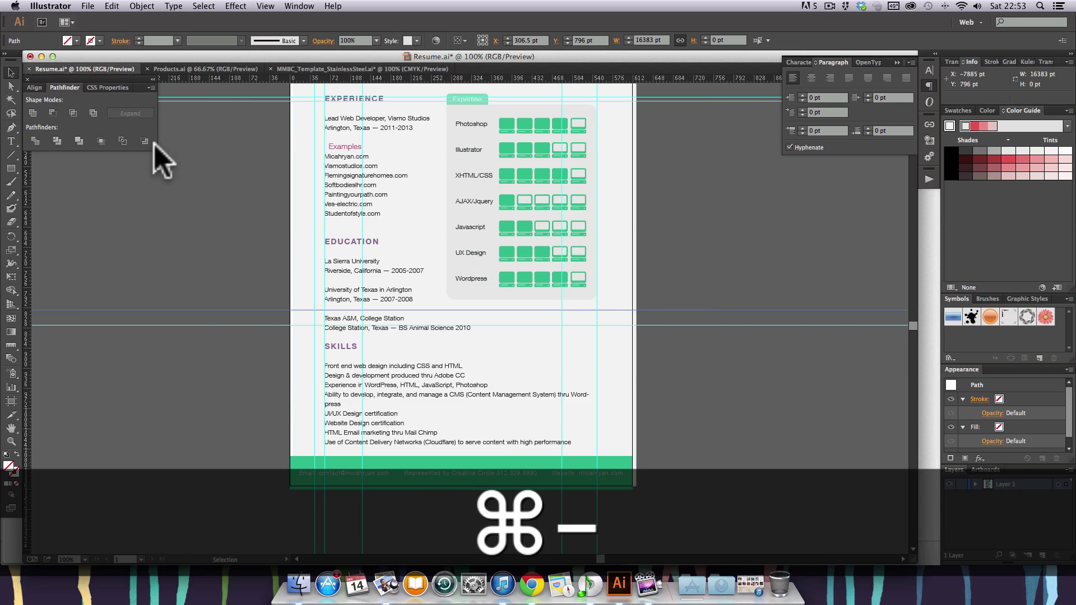
{"action": "left_click", "coordinate": [12, 74]}
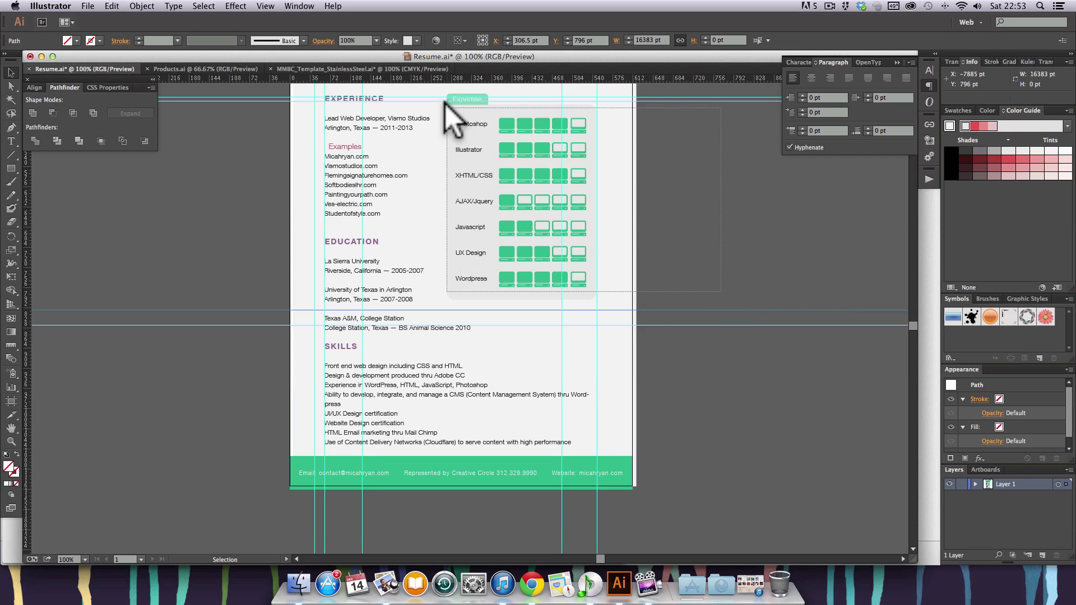
{"action": "key", "text": "super+a"}
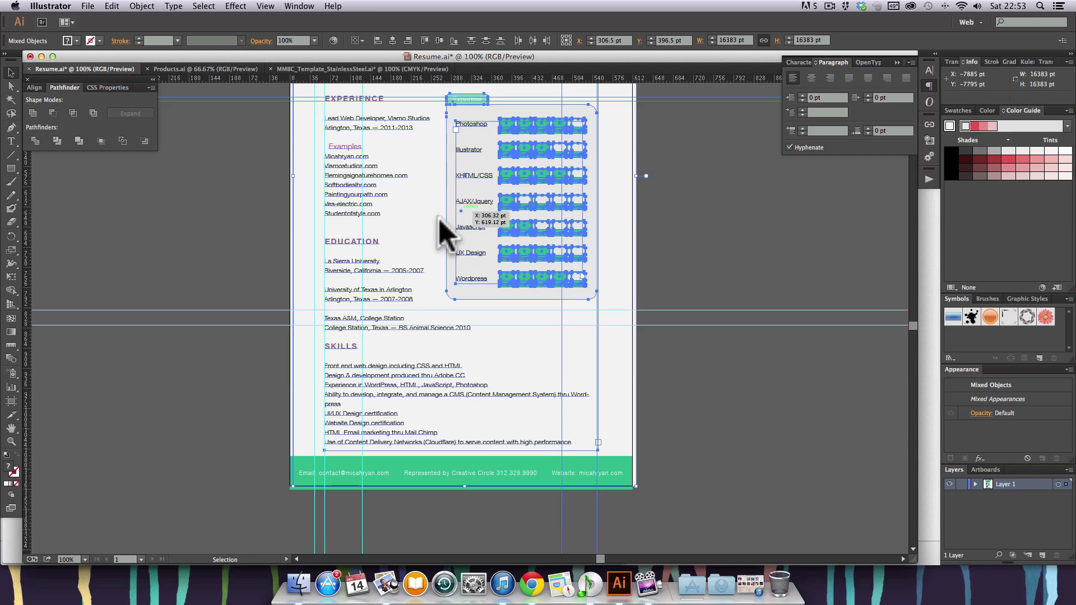
{"action": "key", "text": "shift"}
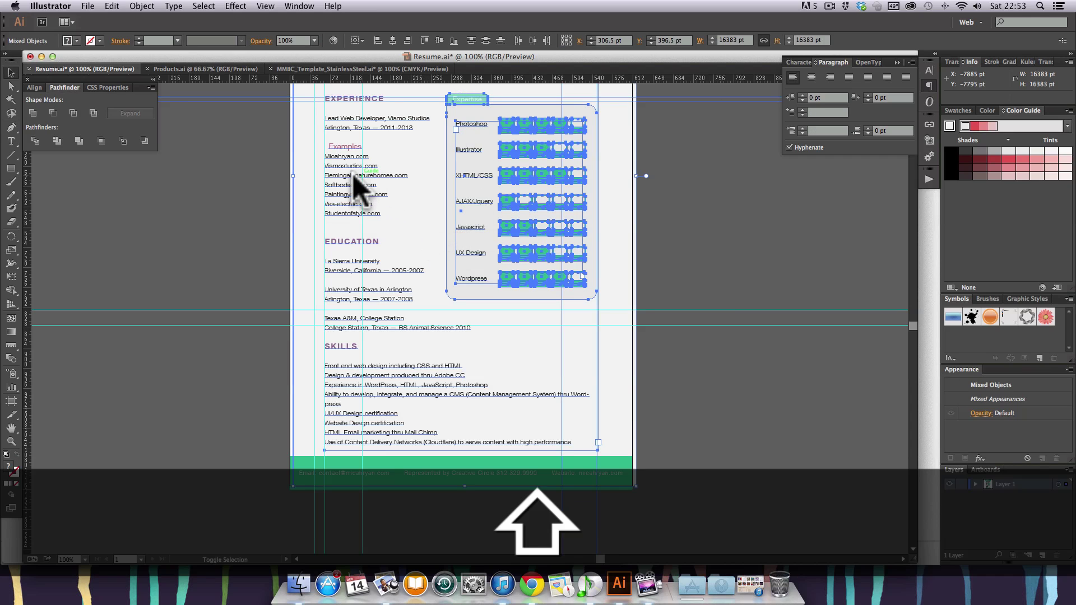
{"action": "left_click", "coordinate": [335, 145], "text": "shift"}
{"action": "left_click", "coordinate": [303, 169], "text": "shift"}
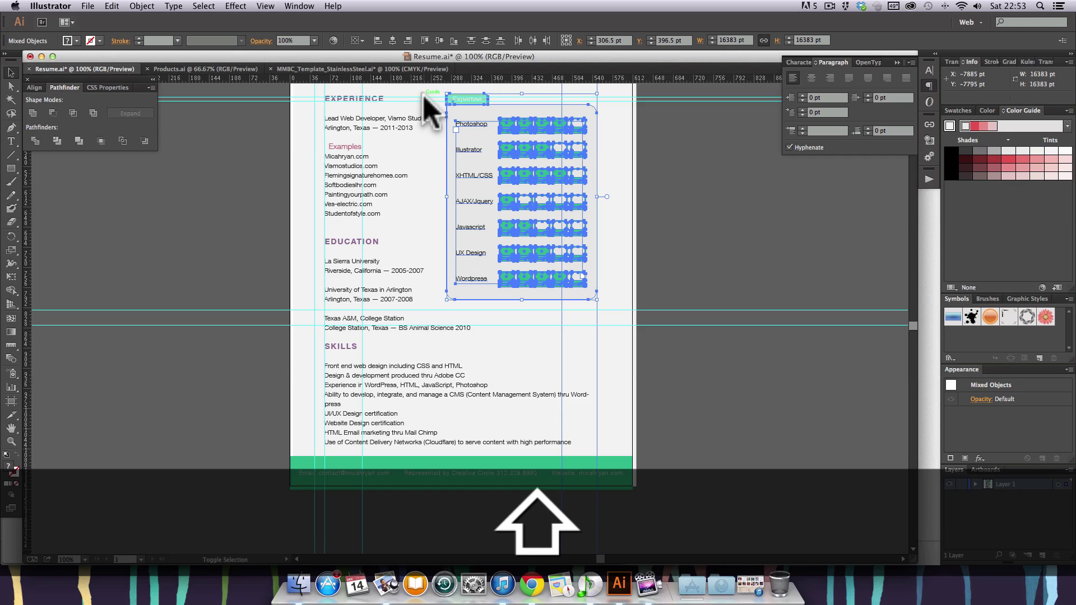
{"action": "left_click", "coordinate": [407, 92], "text": "shift"}
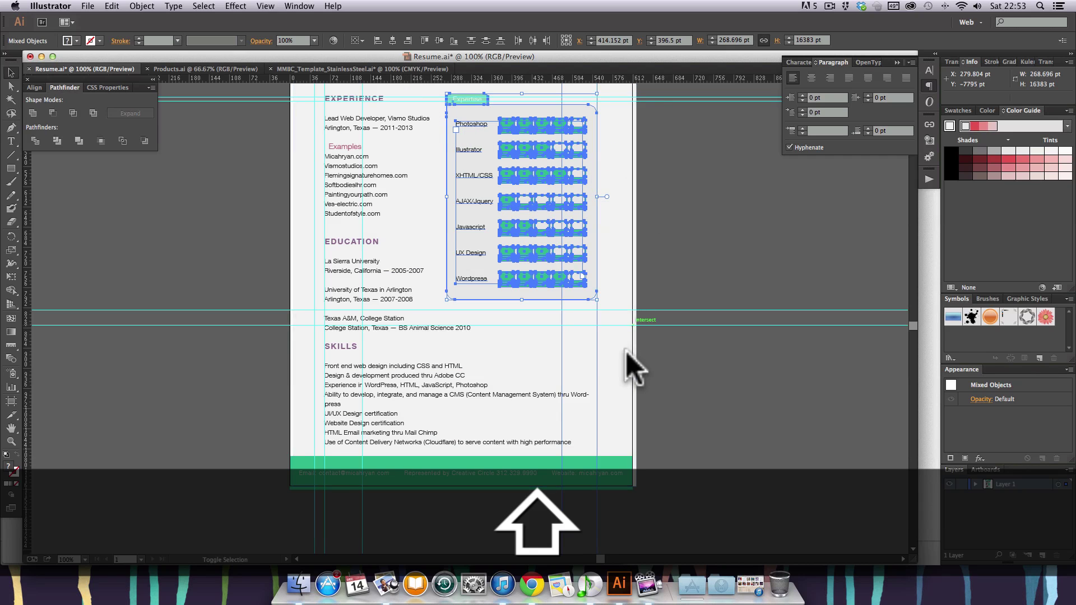
{"action": "left_click", "coordinate": [561, 348], "text": "shift"}
{"action": "scroll", "coordinate": [681, 257], "scroll_direction": "up", "scroll_amount": 3}
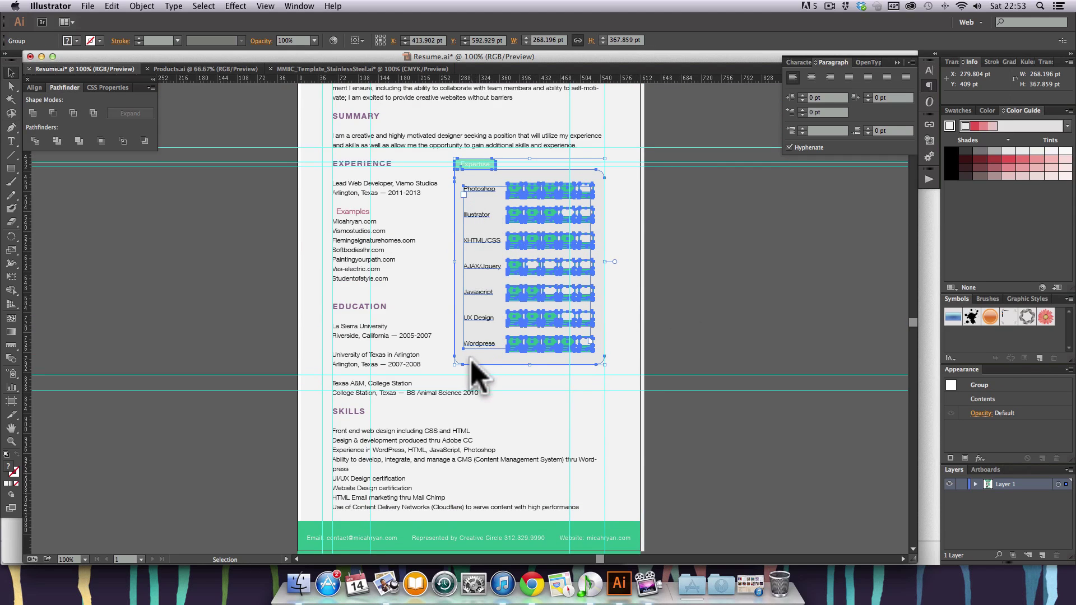
{"action": "left_click_drag", "start_coordinate": [475, 356], "coordinate": [476, 367]}
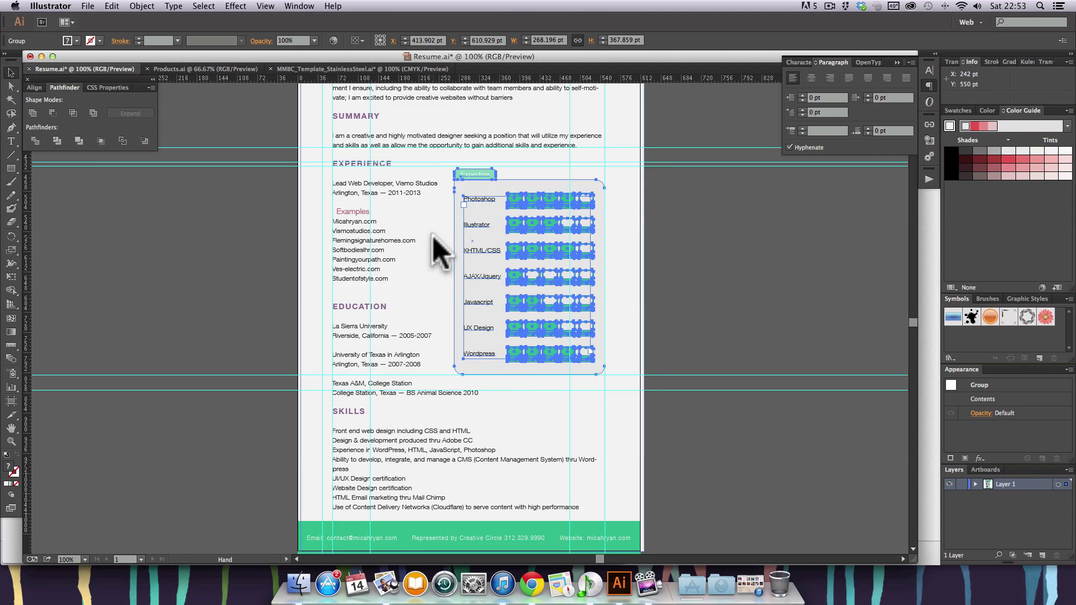
- Move the Expertise group up to about Y 606.9 pt, aligning its tab's top edge with the lower of the two guides beside the Experience heading
{"action": "key", "text": "super+space"}
{"action": "left_click_drag", "start_coordinate": [442, 176], "coordinate": [584, 361]}
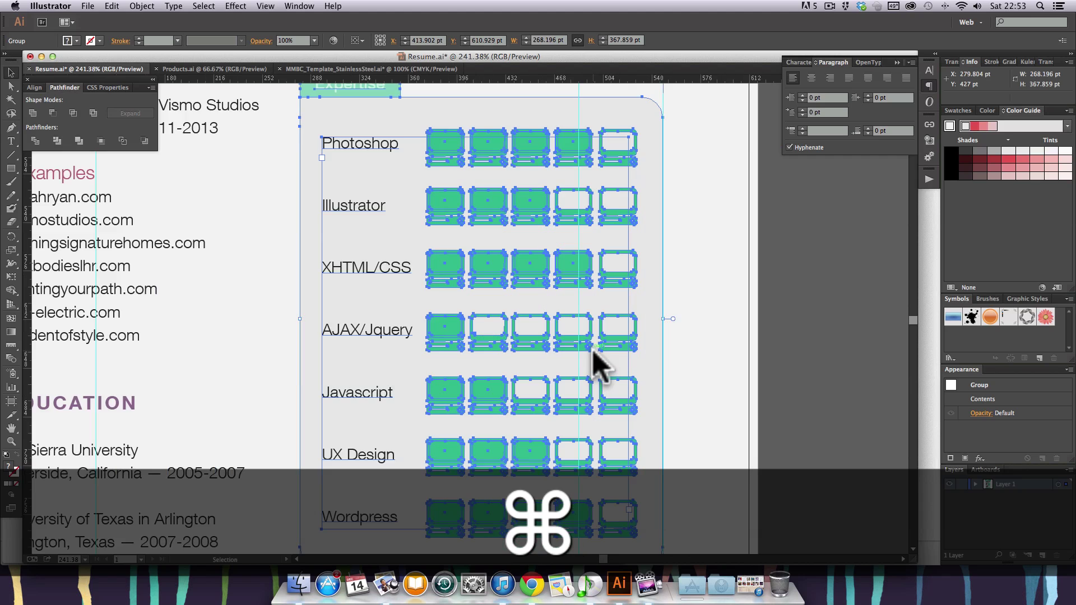
{"action": "key", "text": "super+minus"}
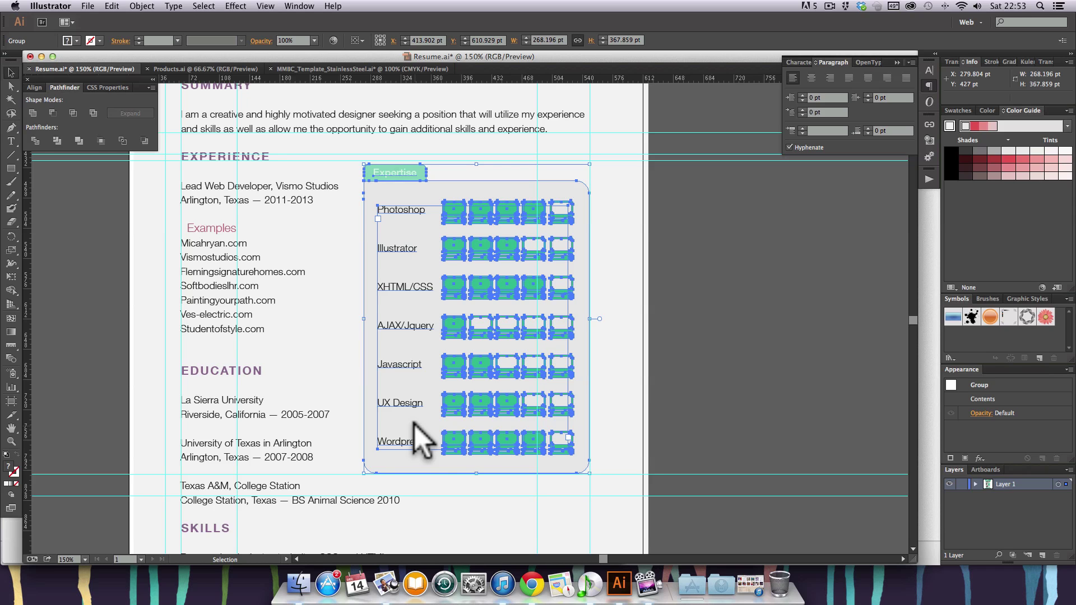
{"action": "left_click_drag", "start_coordinate": [415, 425], "coordinate": [415, 423]}
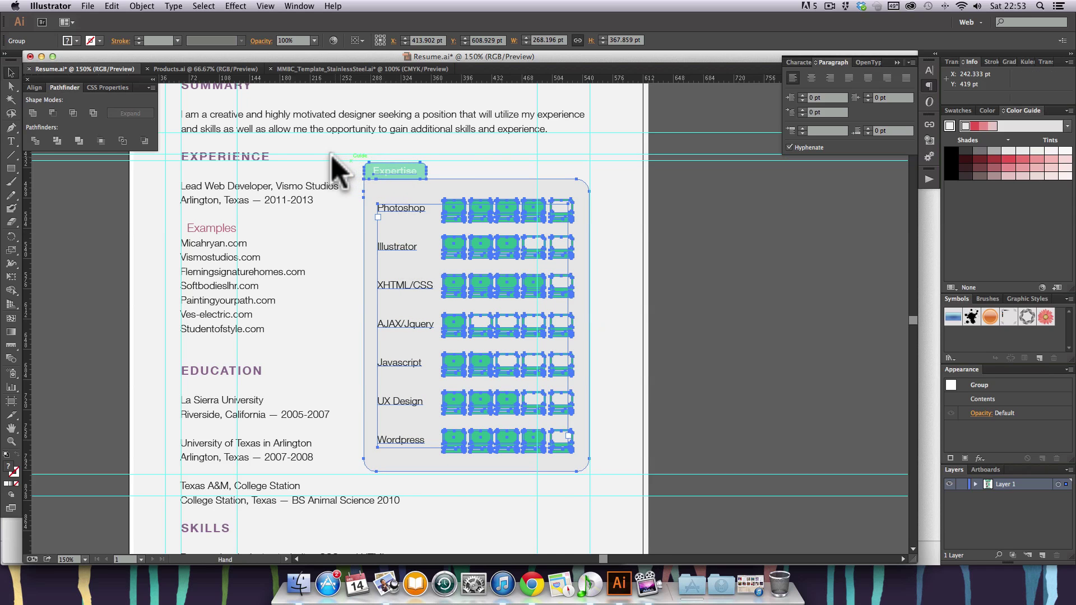
{"action": "key", "text": "super+space"}
{"action": "left_click_drag", "start_coordinate": [330, 155], "coordinate": [414, 193]}
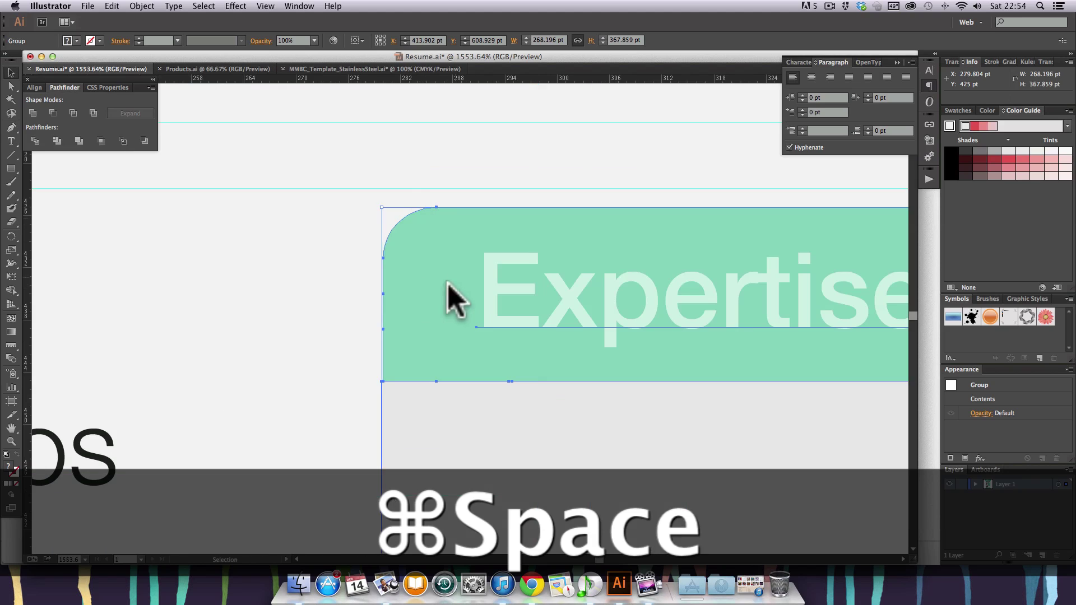
{"action": "left_click_drag", "start_coordinate": [487, 222], "coordinate": [487, 206]}
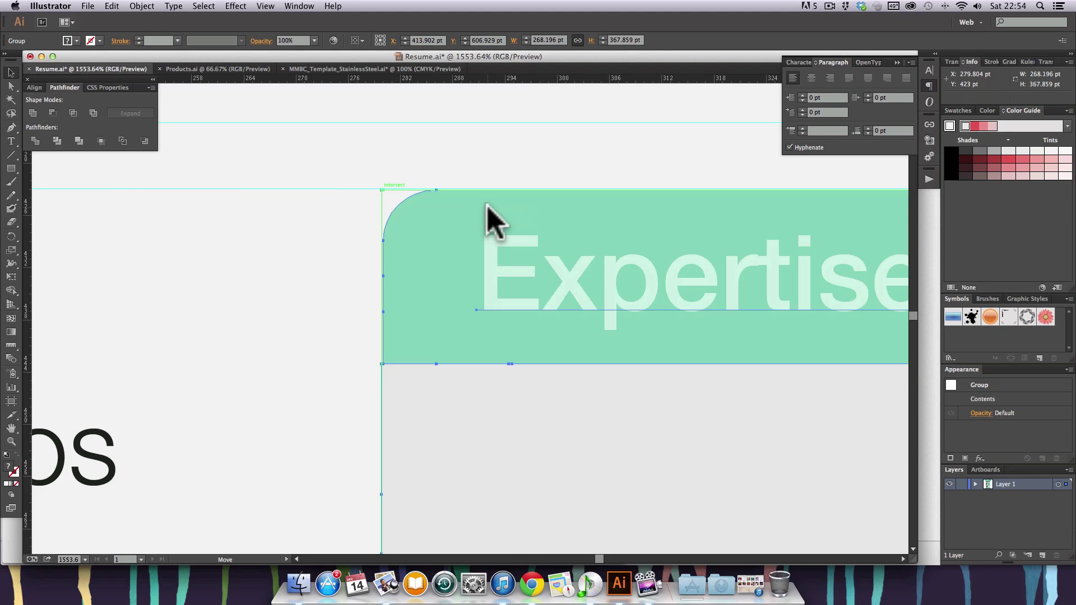
- Hide all guides and deselect the Expertise group to check the full resume layout
{"action": "key", "text": "super+minus"}
{"action": "key", "text": "super+minus"}
{"action": "key", "text": "super+minus"}
{"action": "key", "text": "super+minus"}
{"action": "key", "text": "super+minus"}
{"action": "key", "text": "super+minus"}
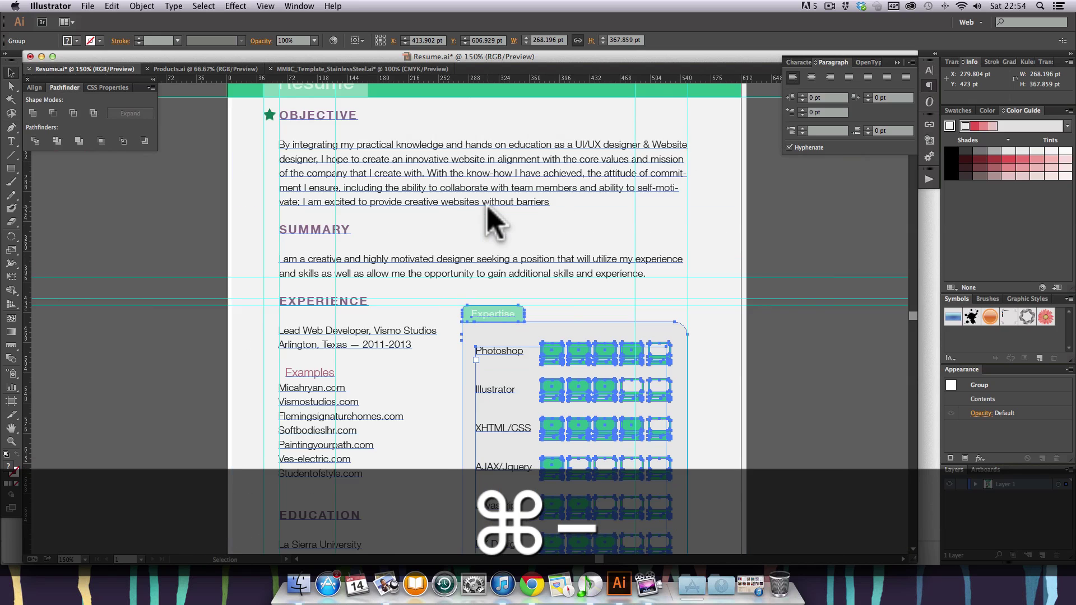
{"action": "scroll", "coordinate": [801, 437], "scroll_direction": "down", "scroll_amount": 5}
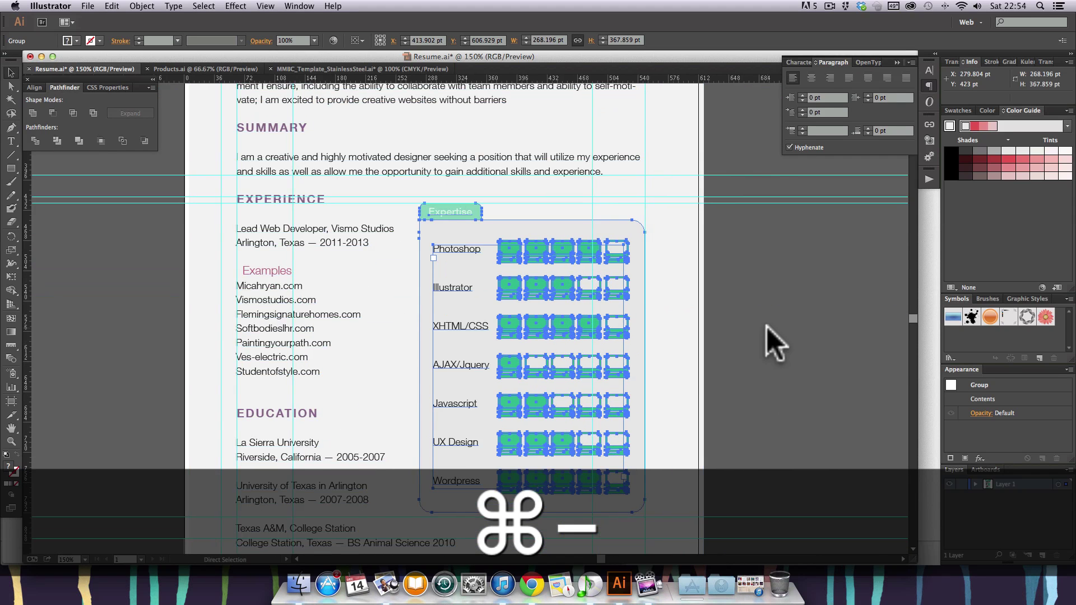
{"action": "key", "text": "super+minus"}
{"action": "key", "text": "super+minus"}
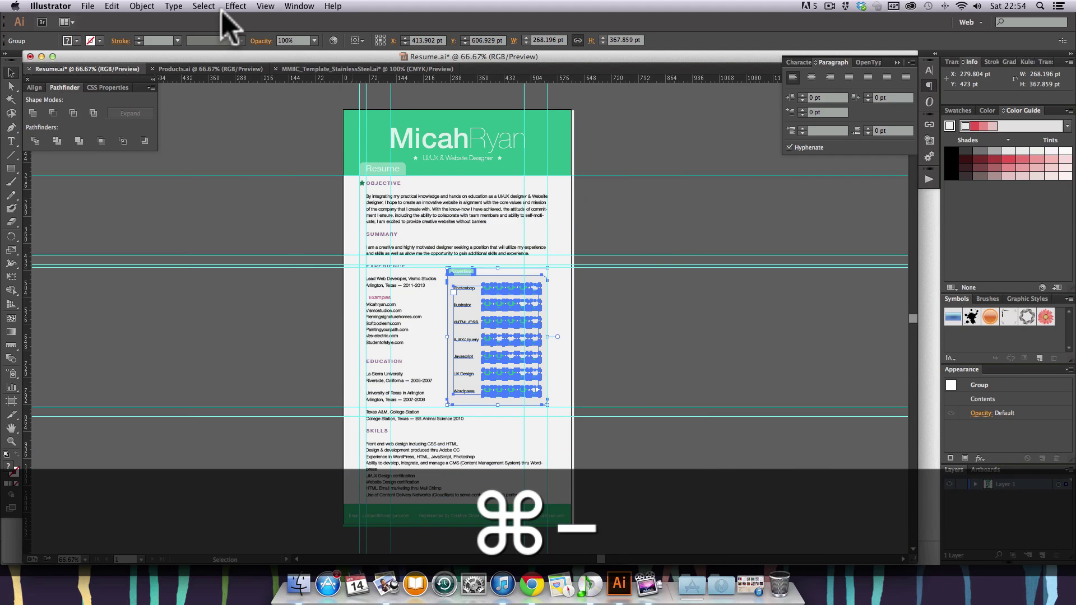
{"action": "left_click", "coordinate": [265, 6]}
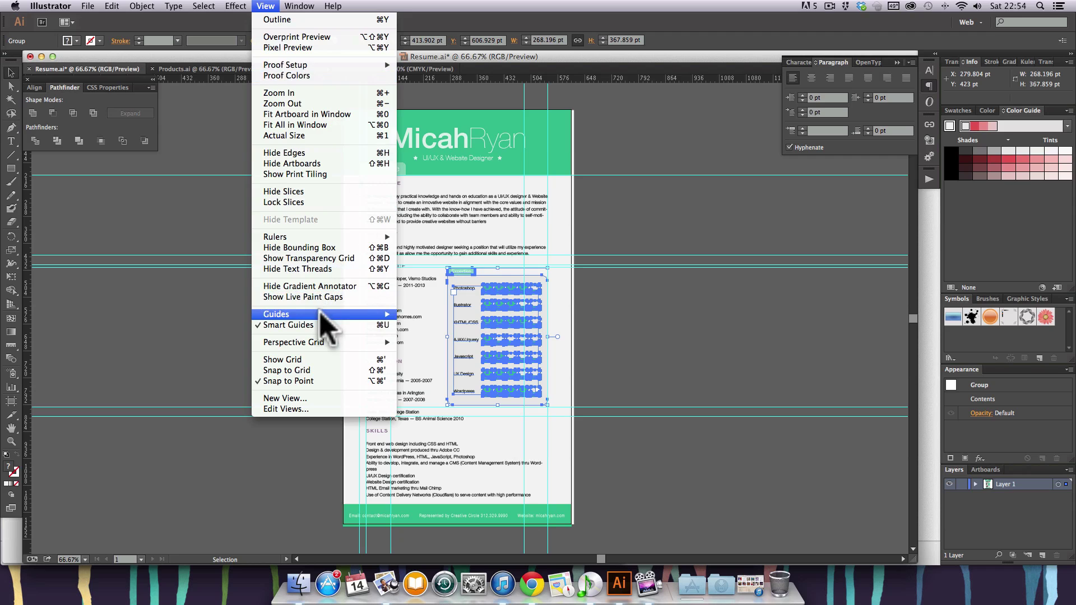
{"action": "mouse_move", "coordinate": [387, 314]}
{"action": "left_click", "coordinate": [445, 314]}
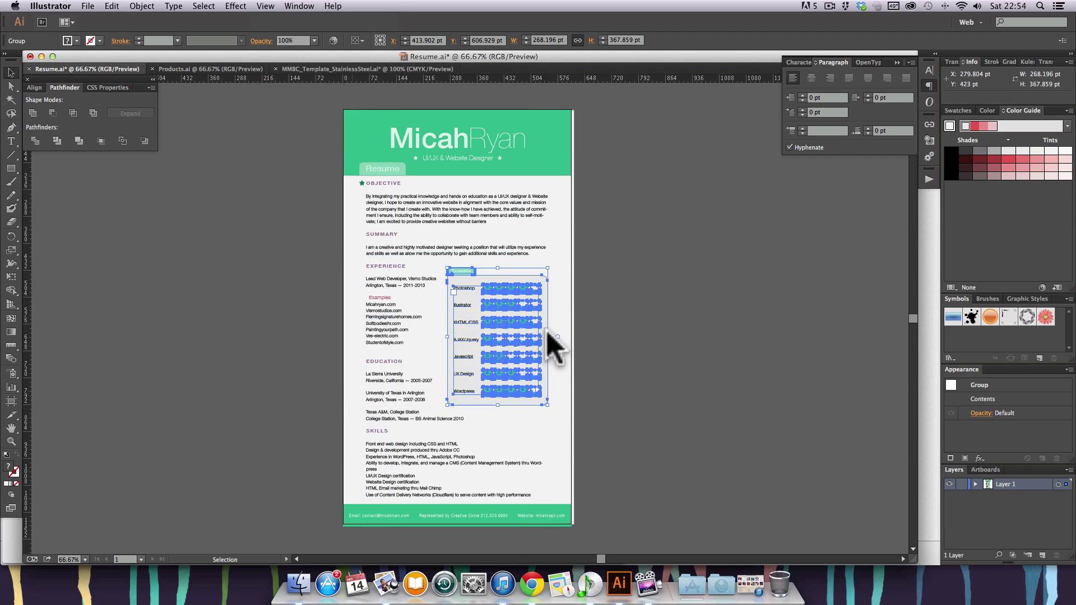
{"action": "left_click", "coordinate": [688, 308]}
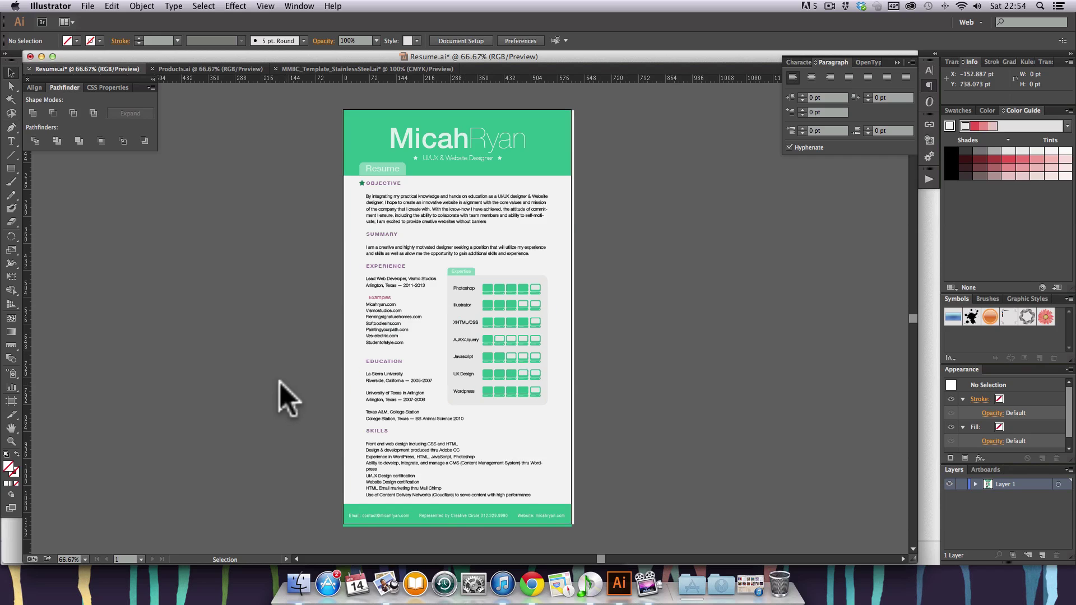
{"action": "scroll", "coordinate": [288, 372], "scroll_direction": "down", "scroll_amount": 2}
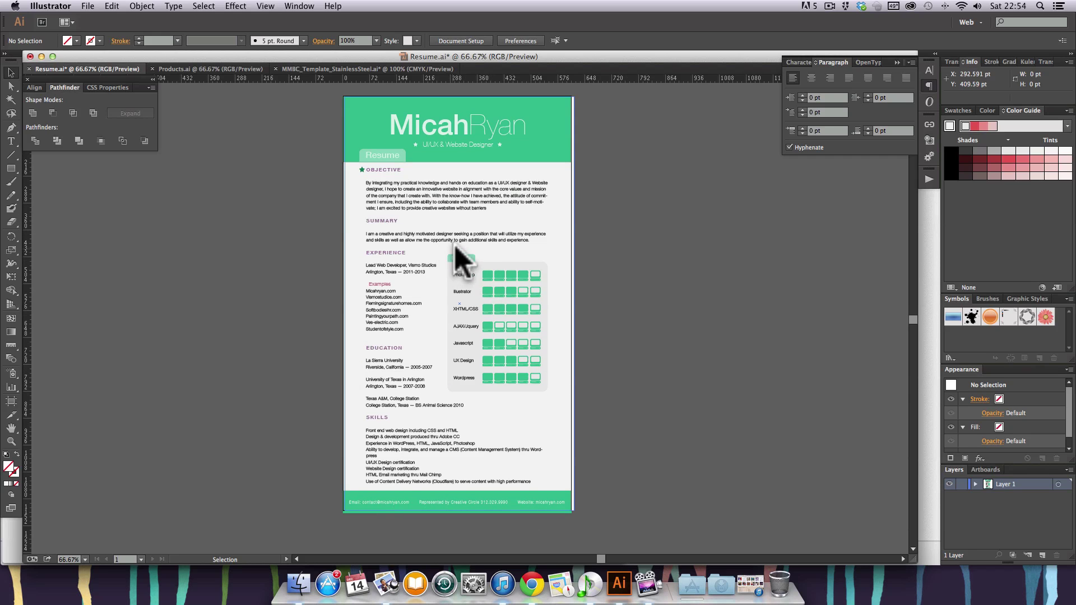